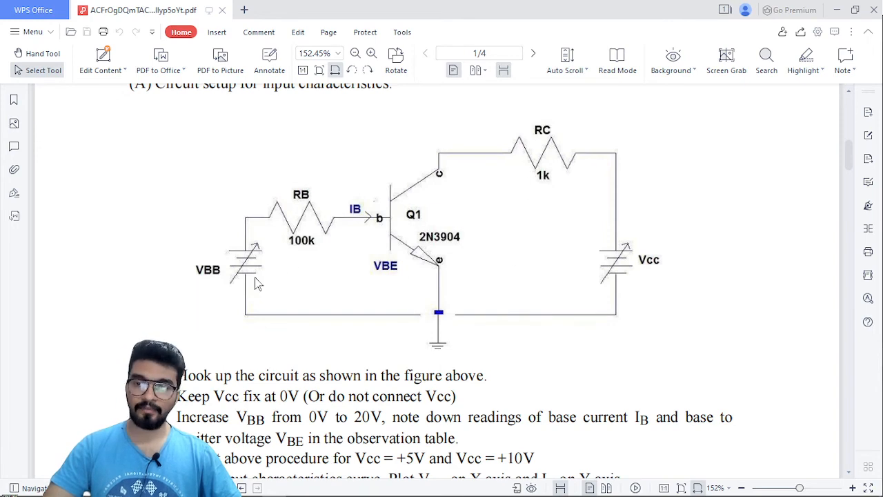
# Examine the input-characteristics circuit diagram together with its notes on the analysis type and the Vcc settings.
pyautogui.scroll(-1, 290, 262)
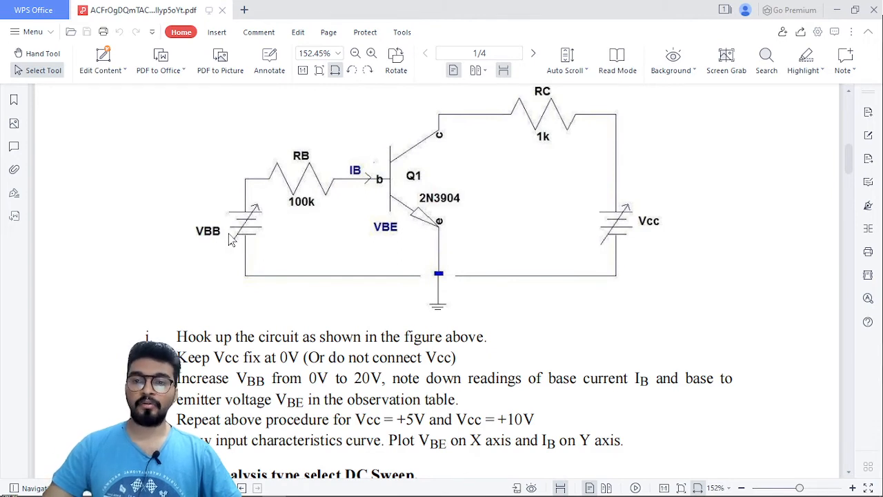
pyautogui.scroll(-1, 229, 233)
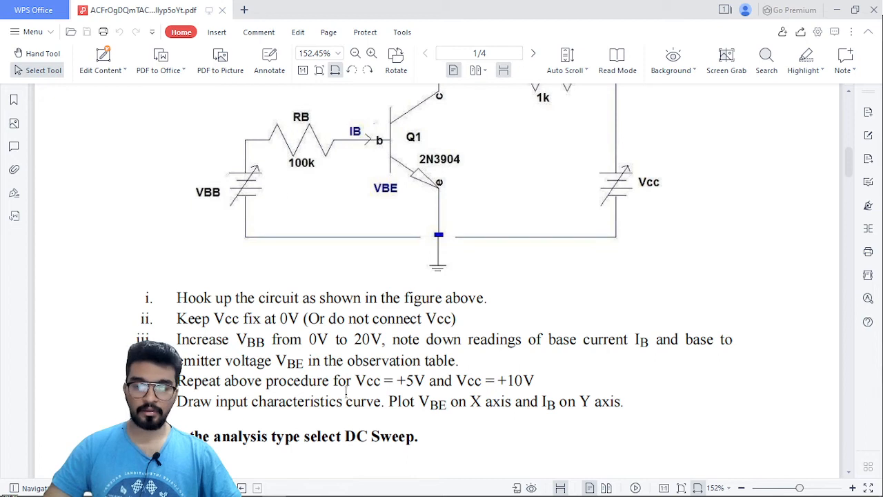
pyautogui.moveTo(345, 436); pyautogui.dragTo(426, 445)
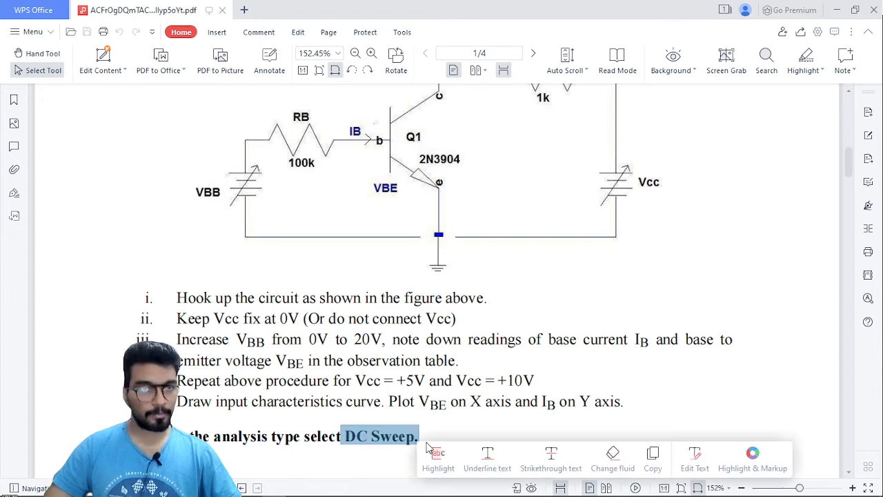
pyautogui.click(428, 432)
pyautogui.scroll(2, 429, 421)
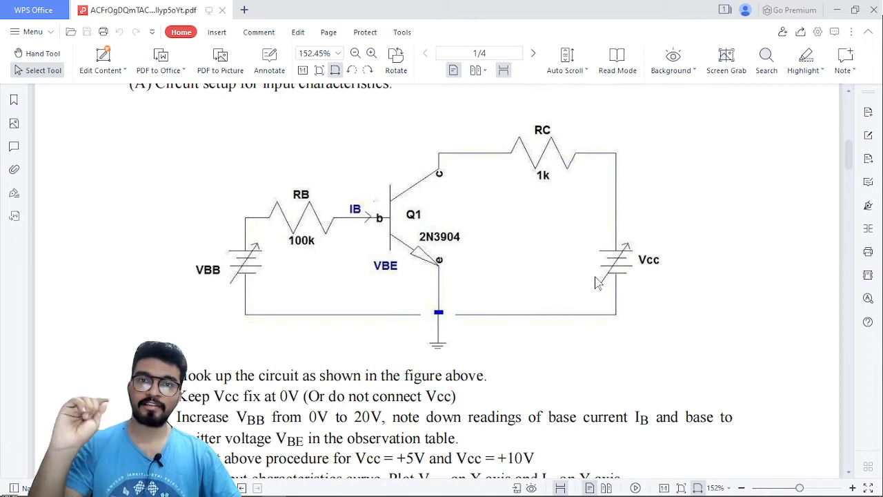
pyautogui.scroll(-2, 597, 283)
pyautogui.scroll(1, 597, 283)
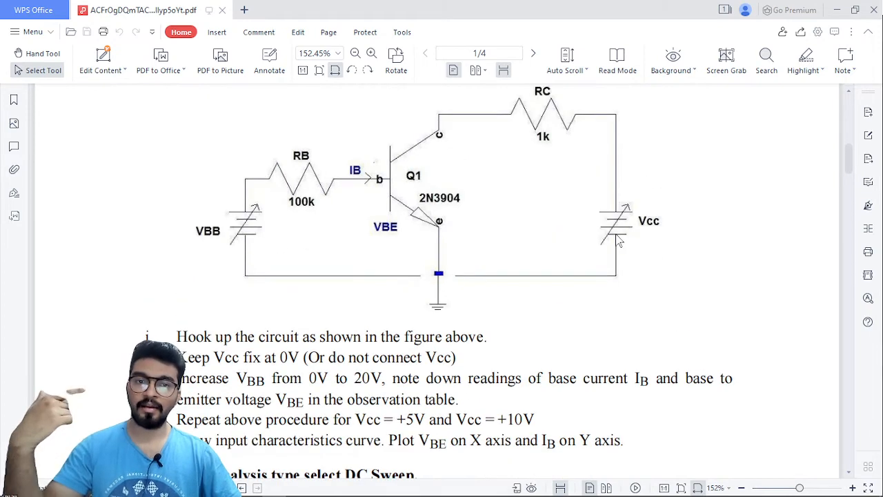
pyautogui.moveTo(253, 356); pyautogui.dragTo(337, 358)
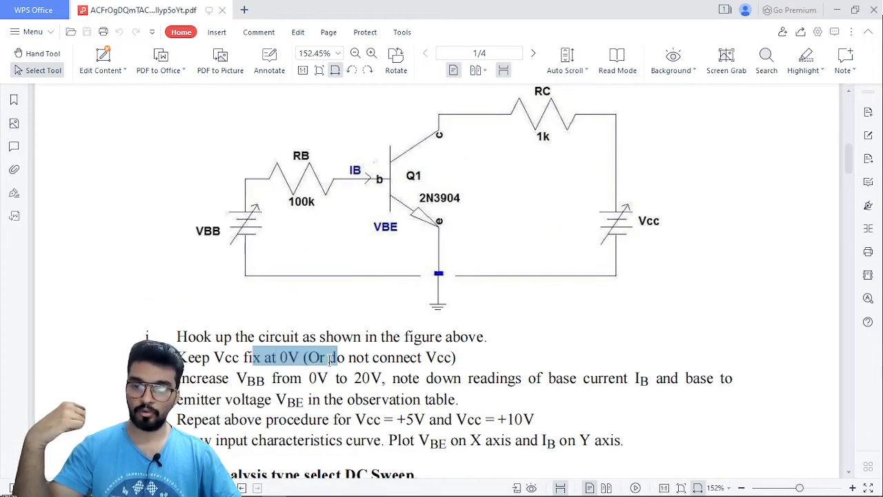
pyautogui.click(349, 355)
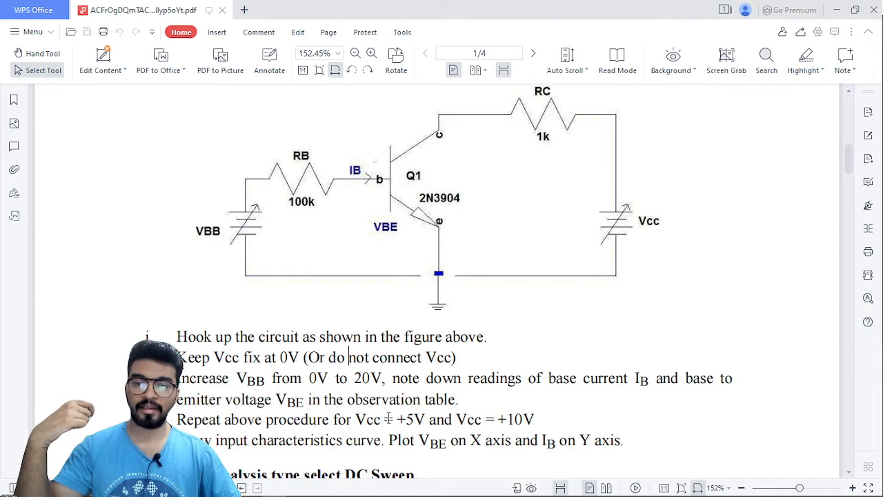
pyautogui.moveTo(399, 421); pyautogui.dragTo(536, 424)
pyautogui.click(541, 412)
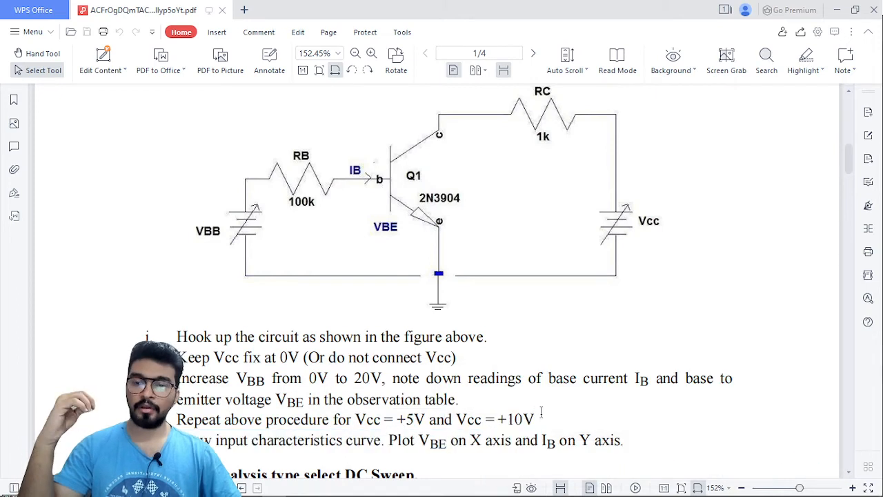
# Read the procedure for hooking up the circuit and increasing VBB, comparing it with the circuit diagram.
pyautogui.scroll(-1, 541, 412)
pyautogui.moveTo(175, 298); pyautogui.dragTo(478, 298)
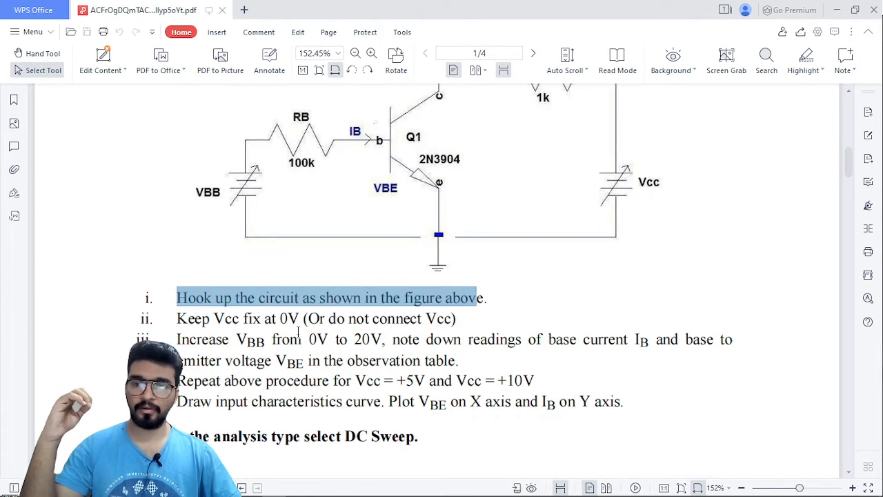
pyautogui.click(277, 333)
pyautogui.scroll(1, 533, 321)
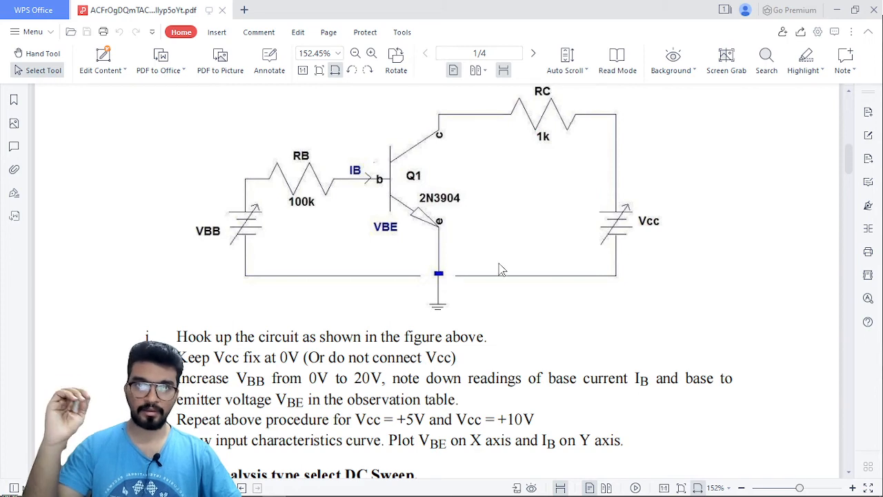
pyautogui.scroll(-1, 502, 269)
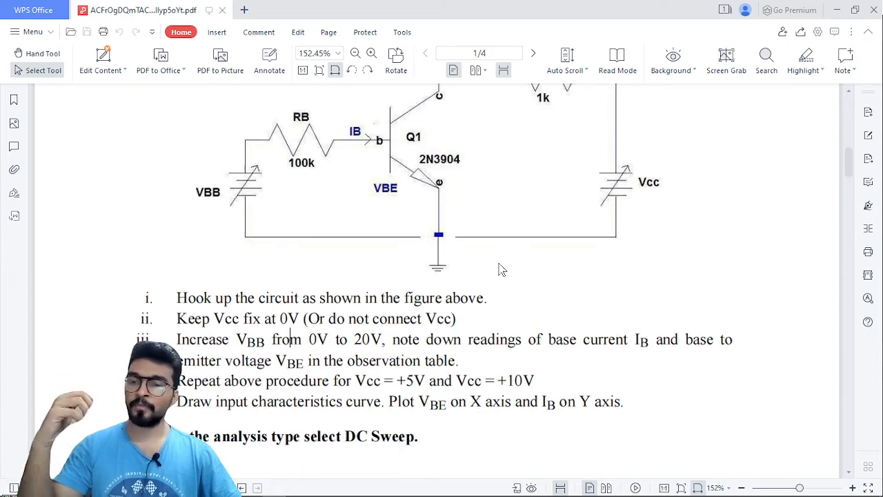
pyautogui.moveTo(246, 342); pyautogui.dragTo(390, 341)
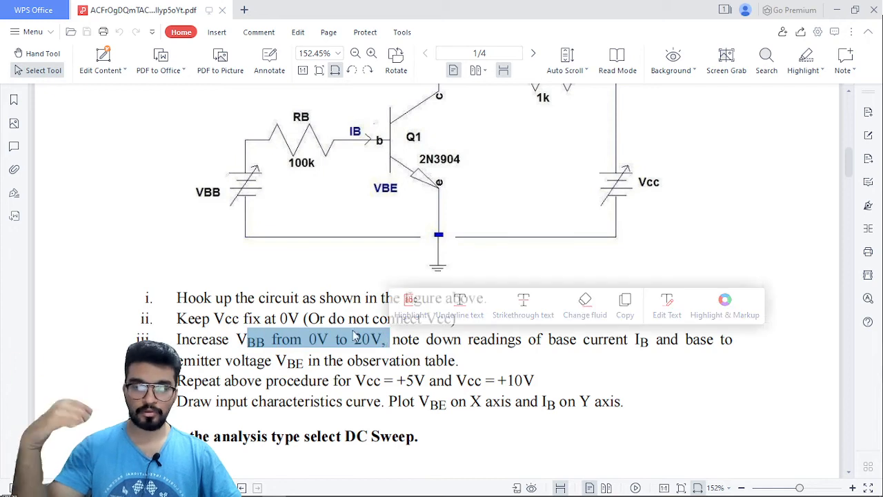
pyautogui.click(353, 336)
pyautogui.scroll(-2, 345, 338)
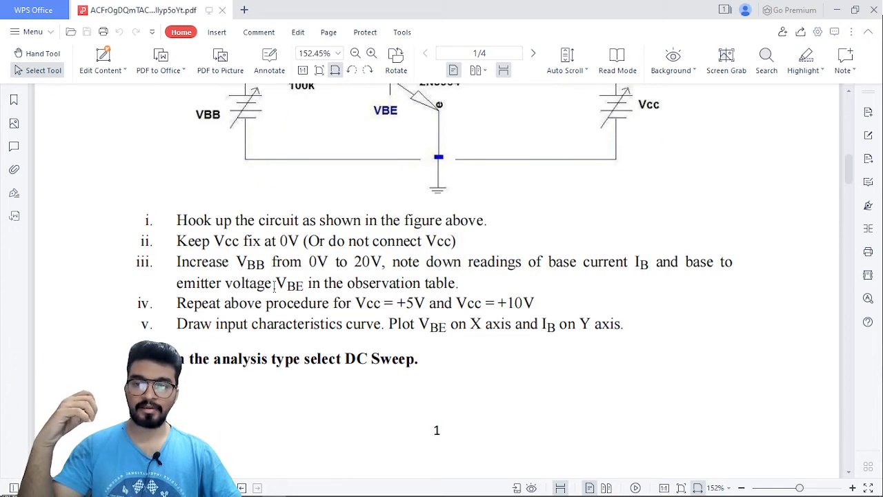
pyautogui.scroll(2, 275, 286)
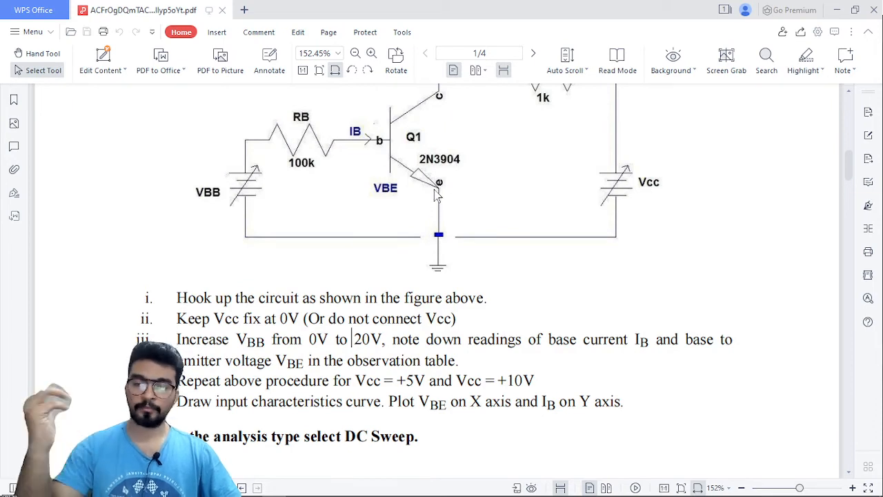
# Read the instructions on drawing the input characteristics curve and the note on the analysis type, checking them against the circuit diagram.
pyautogui.scroll(-1, 438, 197)
pyautogui.scroll(-1, 416, 209)
pyautogui.moveTo(205, 336); pyautogui.dragTo(375, 325)
pyautogui.click(329, 335)
pyautogui.scroll(2, 327, 336)
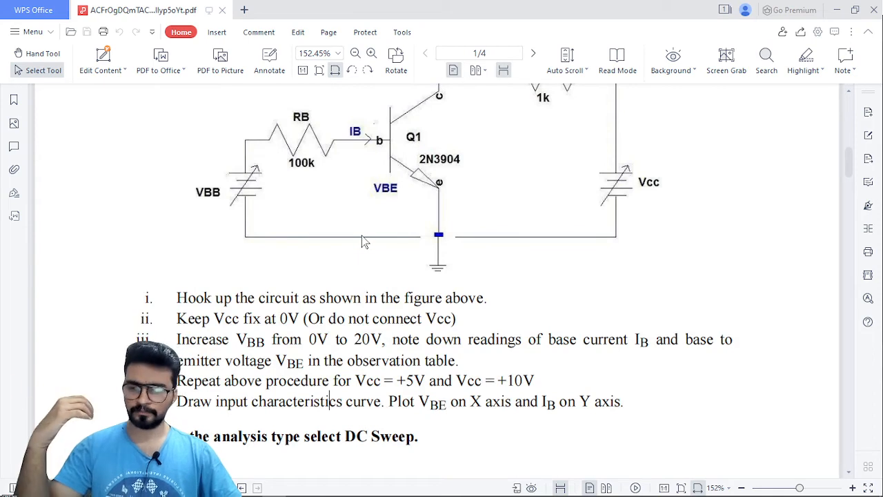
pyautogui.scroll(-3, 362, 235)
pyautogui.moveTo(216, 326); pyautogui.dragTo(416, 324)
pyautogui.click(350, 328)
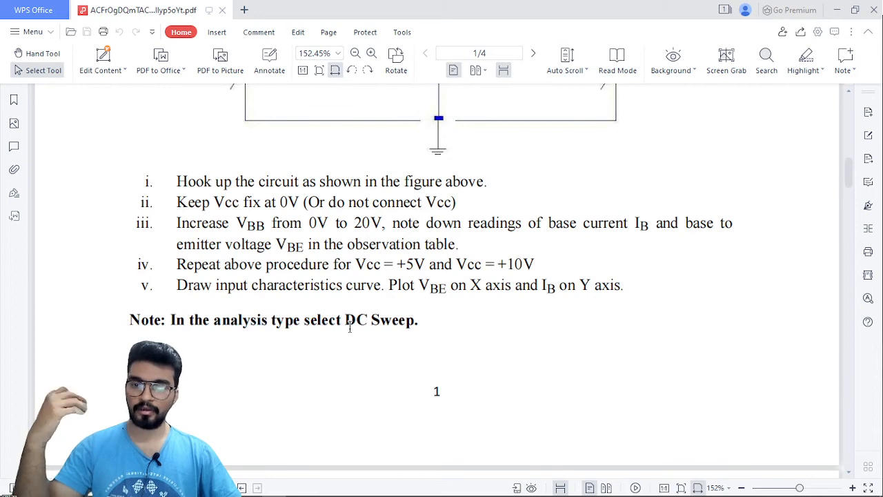
pyautogui.scroll(-4, 349, 328)
pyautogui.scroll(9, 350, 328)
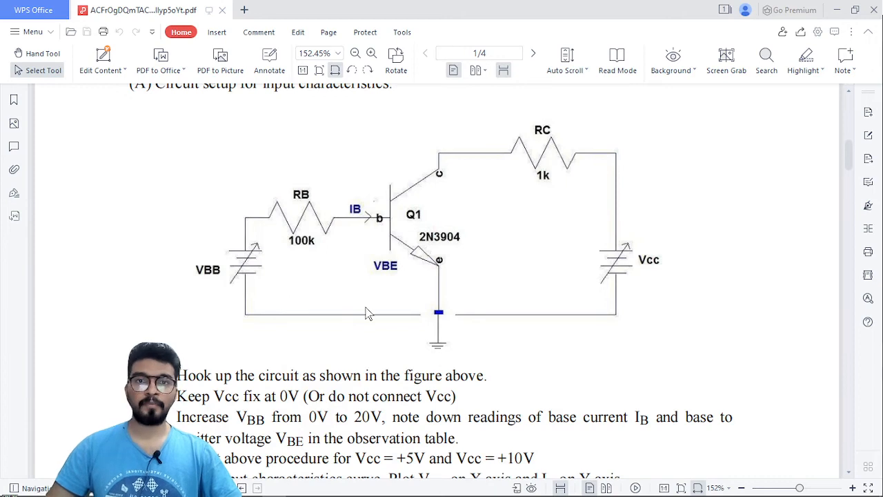
# Switch to the Q1_A schematic in LTspice and examine the transistor circuit, its emitter net label and the DC sweep directive.
pyautogui.click(297, 487)
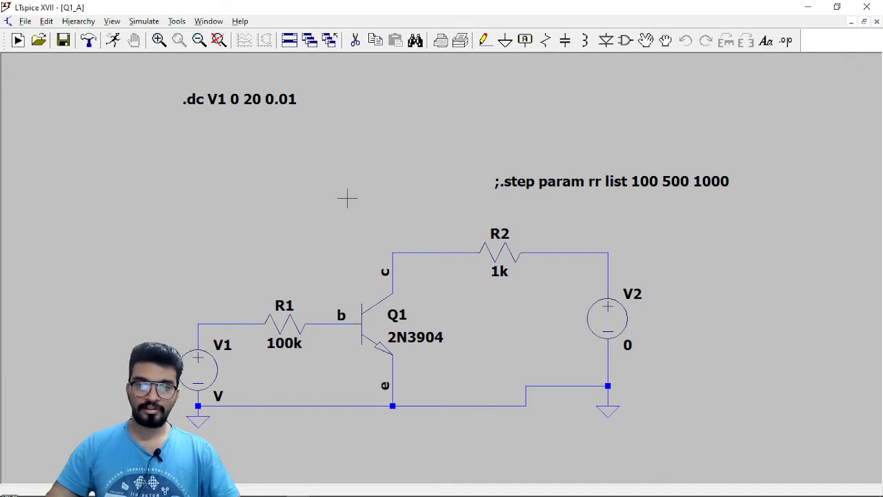
pyautogui.moveTo(346, 203); pyautogui.dragTo(367, 183)
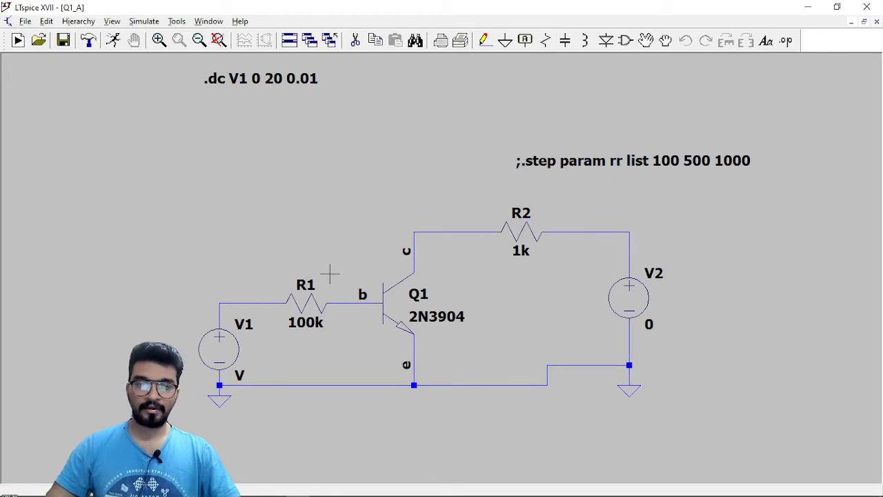
pyautogui.moveTo(702, 314); pyautogui.dragTo(694, 314)
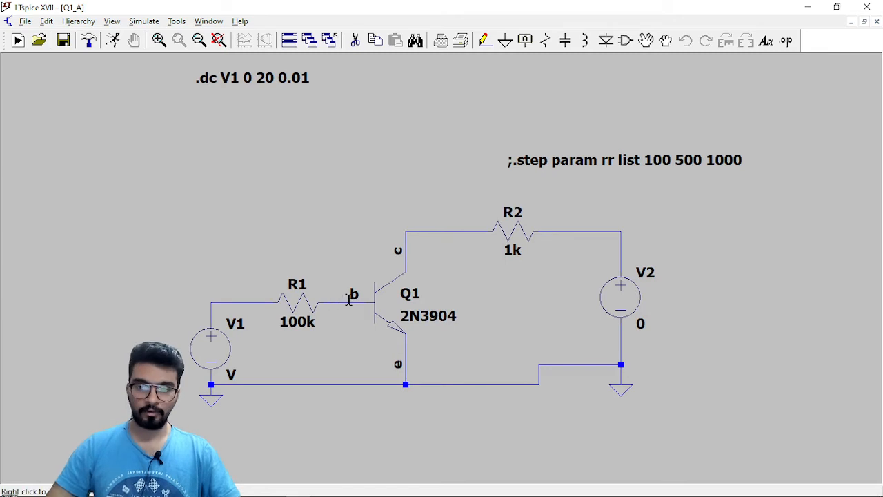
pyautogui.rightClick(398, 365)
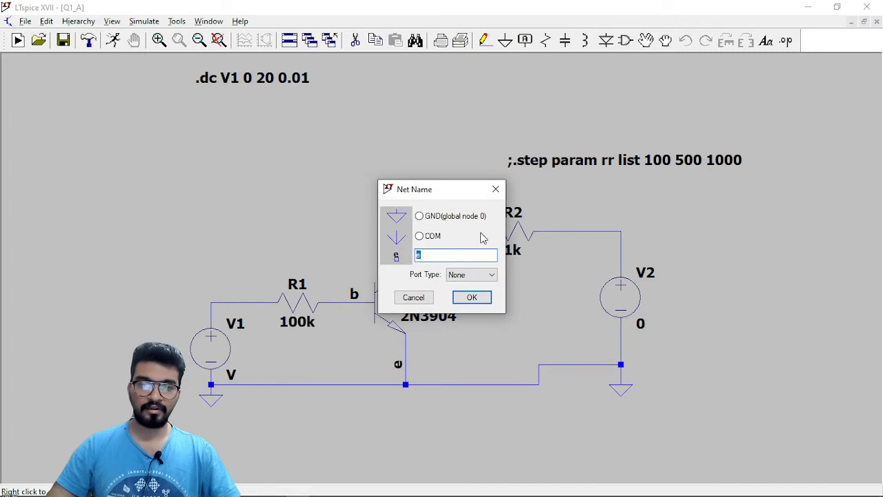
pyautogui.click(495, 189)
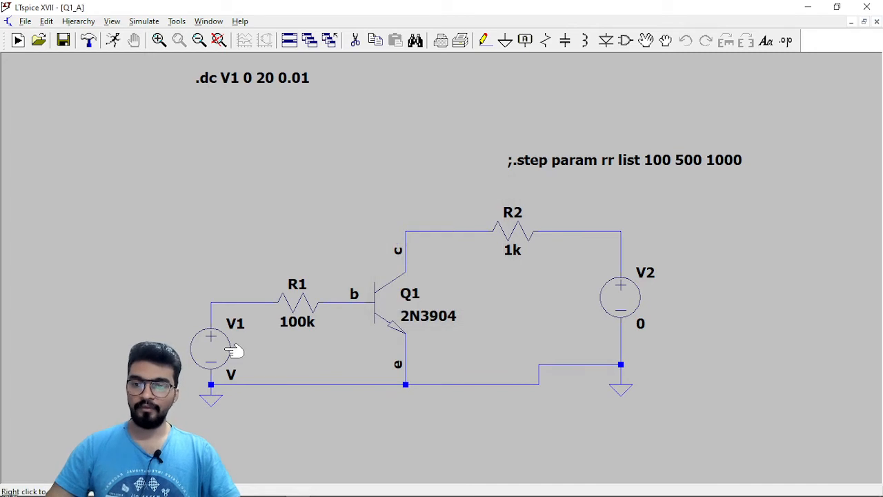
pyautogui.moveTo(280, 198); pyautogui.dragTo(283, 208)
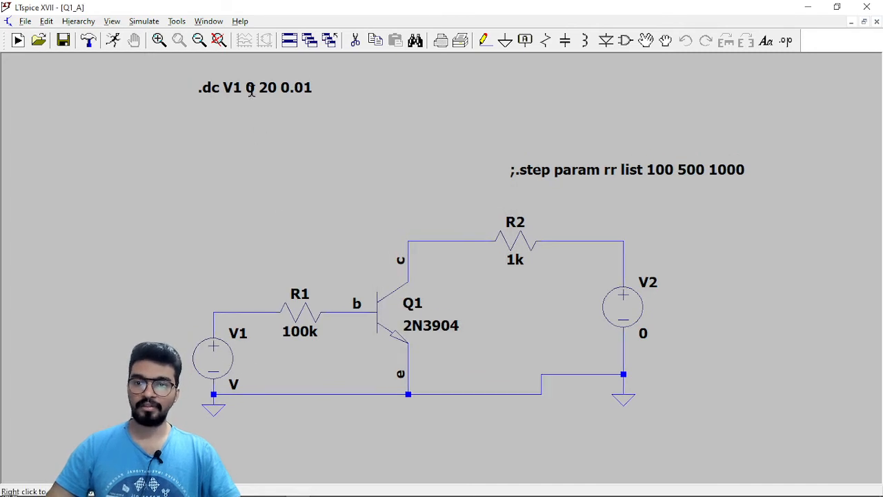
pyautogui.moveTo(261, 491)
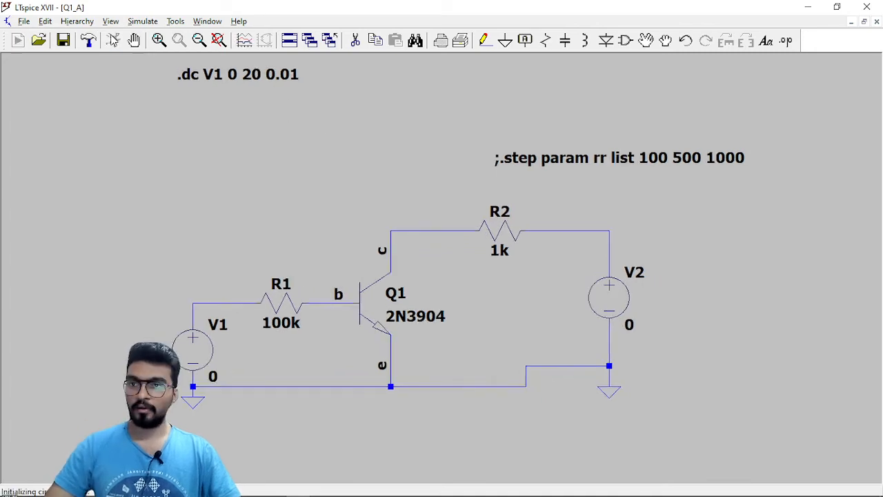
# Run the DC sweep simulation and plot the current through resistor R1.
pyautogui.click(112, 40)
pyautogui.scroll(1, 372, 343)
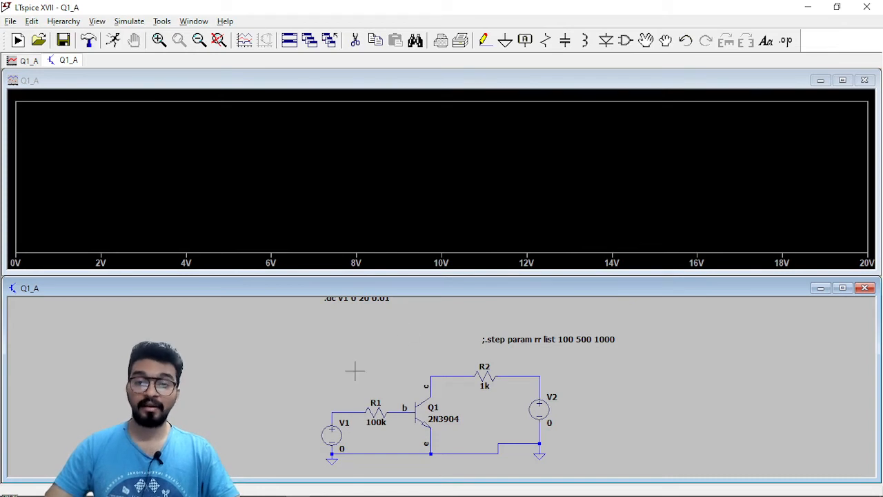
pyautogui.click(381, 409)
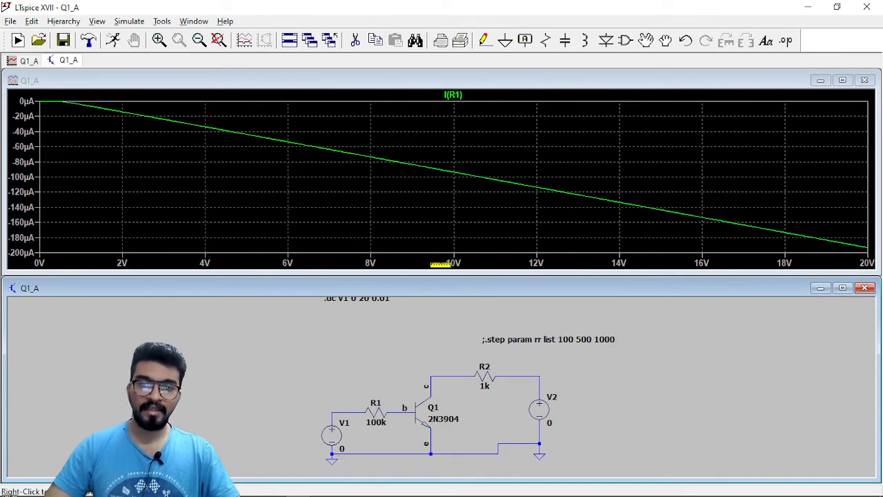
# Set the quantity plotted on the waveform's horizontal axis to V(b).
pyautogui.click(440, 263)
pyautogui.click(396, 228)
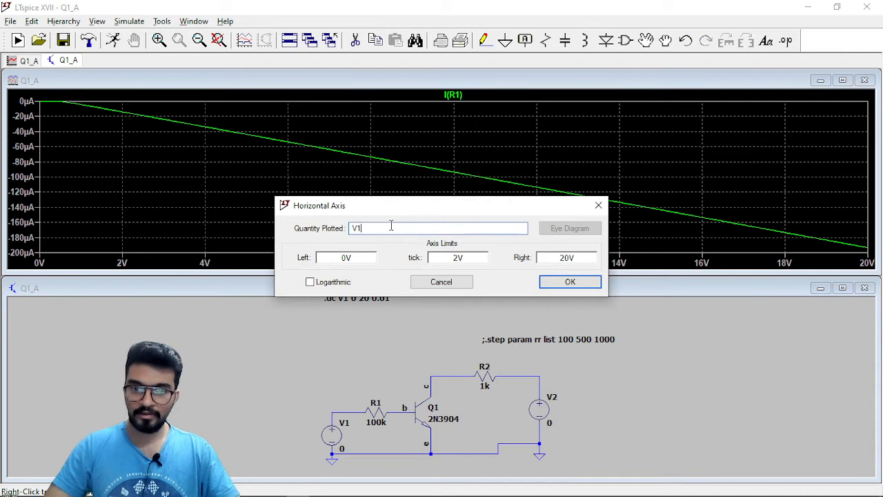
pyautogui.press('BackSpace')
pyautogui.write('(b')
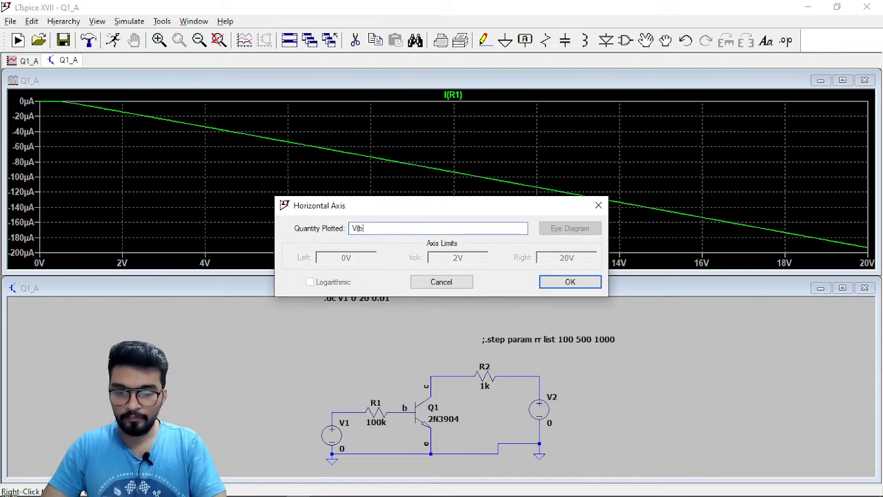
pyautogui.write(')')
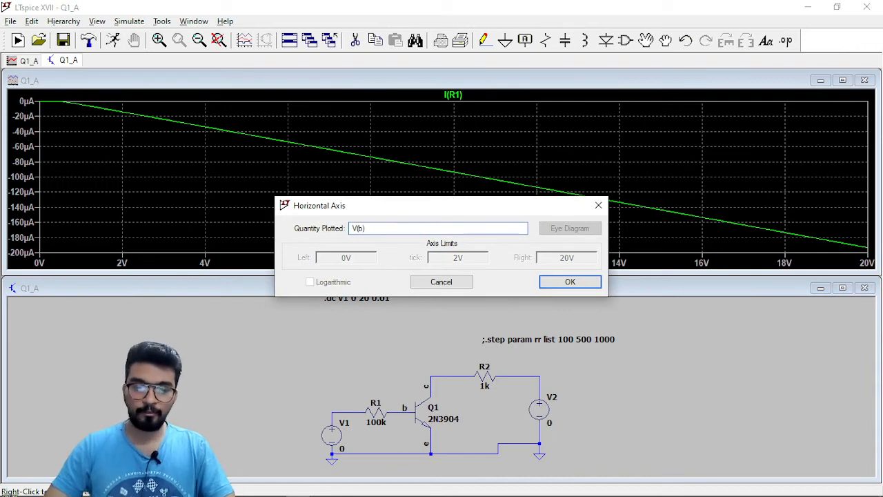
pyautogui.press('Return')
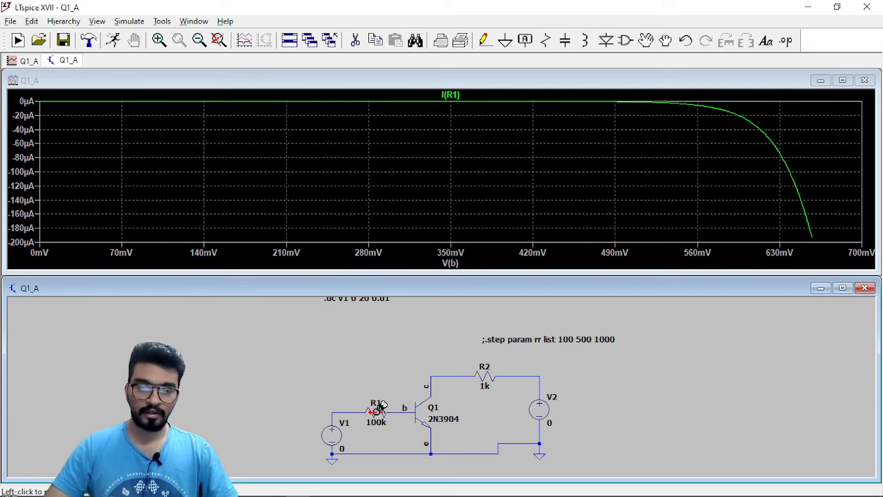
# Maximize the schematic, return to the waveform and change the R1 current trace's expression to -I(R1).
pyautogui.click(842, 288)
pyautogui.scroll(3, 367, 289)
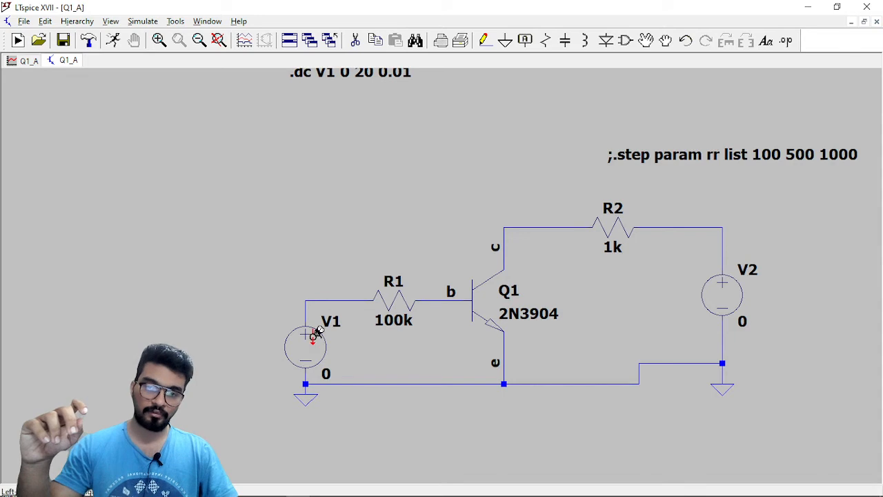
pyautogui.click(392, 304)
pyautogui.click(29, 60)
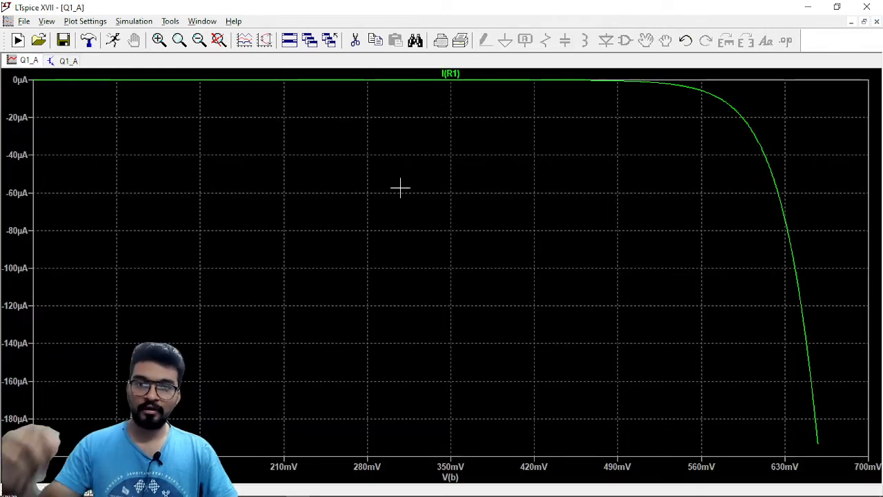
pyautogui.rightClick(455, 74)
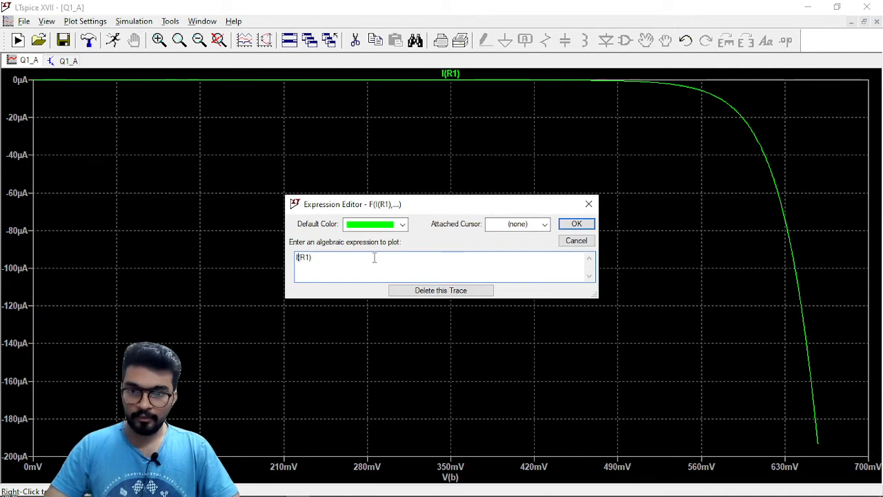
pyautogui.write('-')
pyautogui.press('Return')
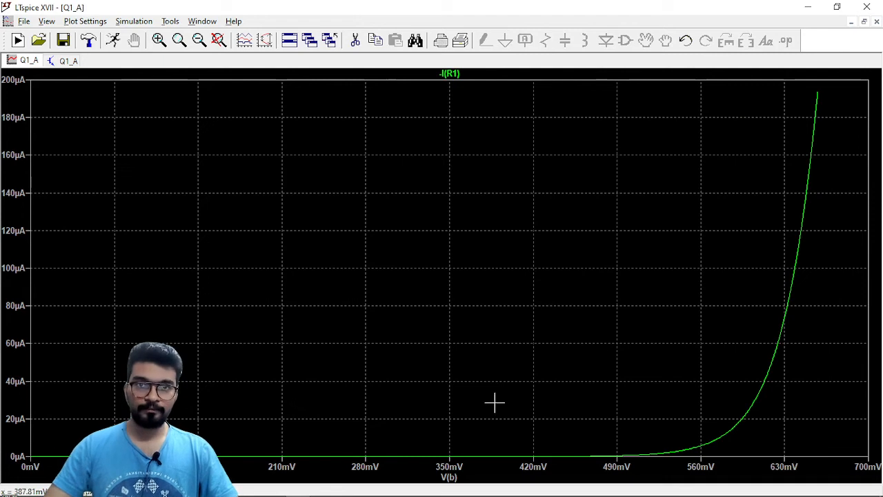
# Add an empty plot pane above the -I(R1) curve.
pyautogui.rightClick(475, 155)
pyautogui.click(517, 235)
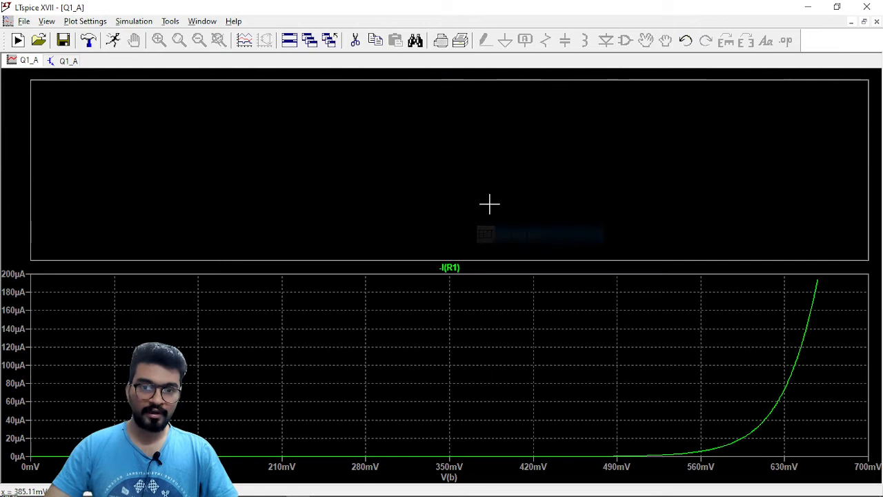
# Add the base current trace Ib(Q1) to the empty upper plot pane.
pyautogui.rightClick(456, 149)
pyautogui.moveTo(506, 201)
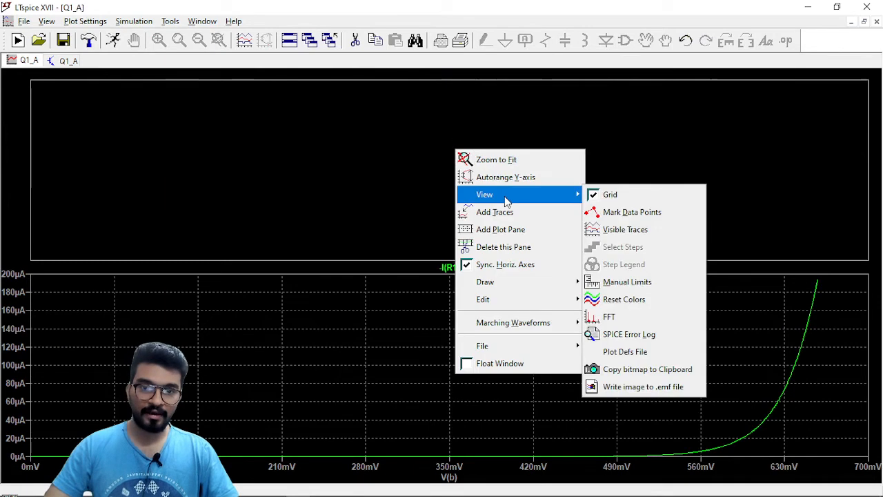
pyautogui.click(506, 211)
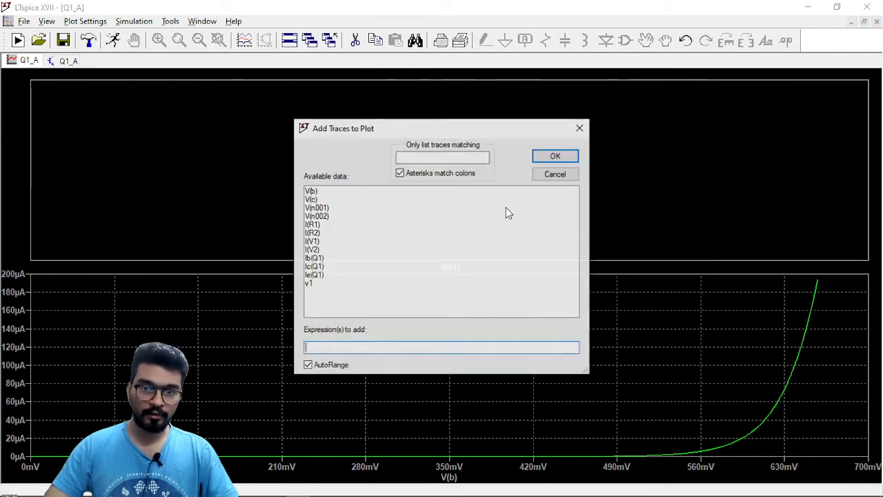
pyautogui.click(314, 258)
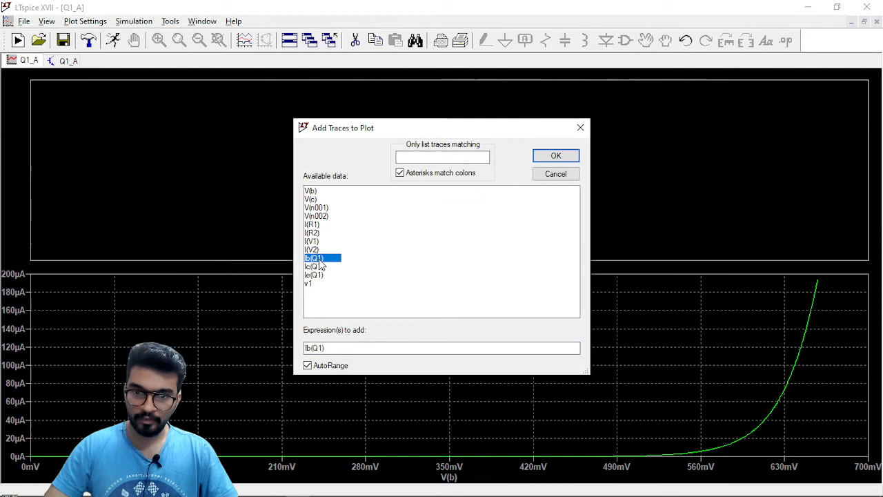
pyautogui.click(555, 156)
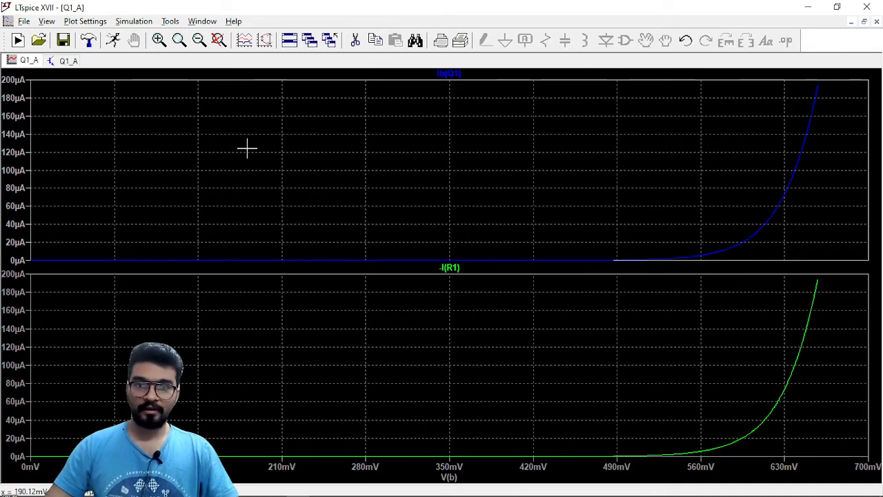
# Read the Ib(Q1) curve with a cursor at about 522 mV and 653 mV, and close the cursor readout.
pyautogui.click(459, 75)
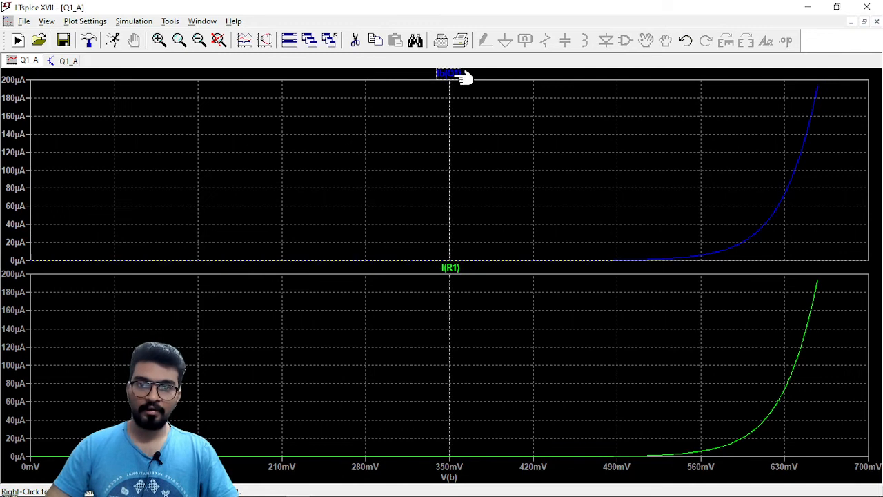
pyautogui.moveTo(450, 166); pyautogui.dragTo(654, 131)
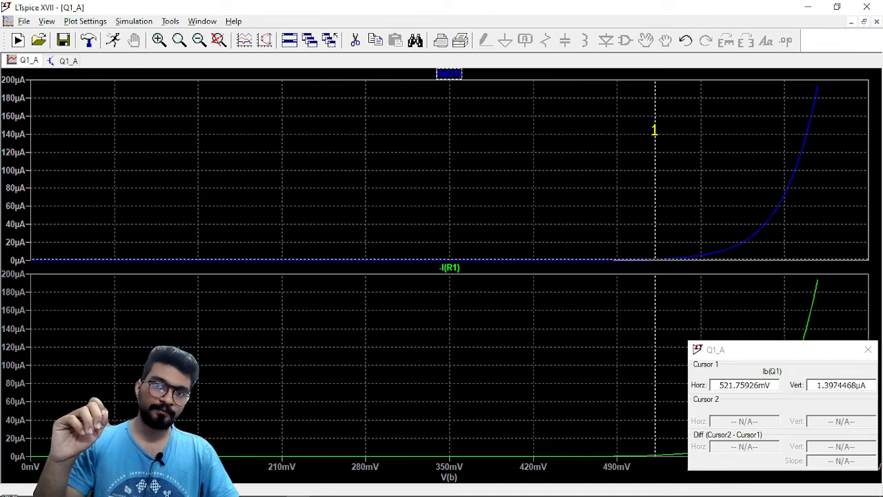
pyautogui.moveTo(655, 130)
pyautogui.mouseDown()
pyautogui.moveTo(725, 113)
pyautogui.moveTo(791, 66)
pyautogui.moveTo(784, 99)
pyautogui.moveTo(810, 110)
pyautogui.moveTo(816, 97)
pyautogui.moveTo(812, 111)
pyautogui.mouseUp()
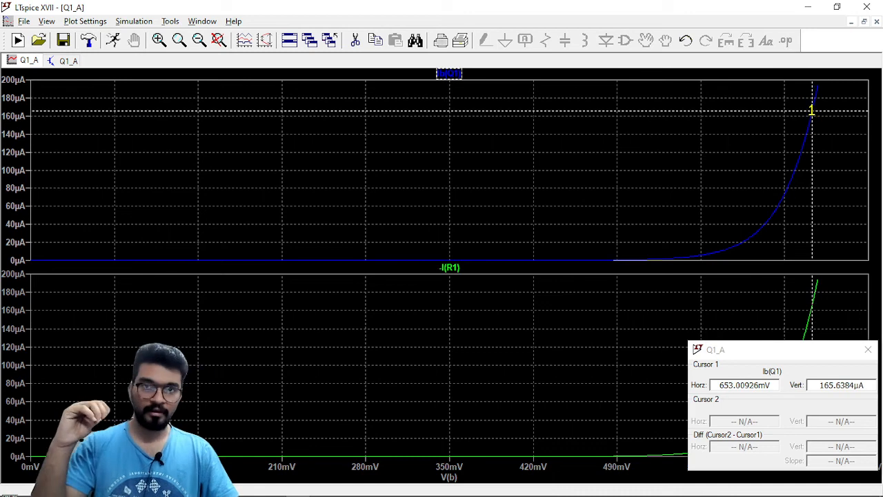
pyautogui.click(867, 351)
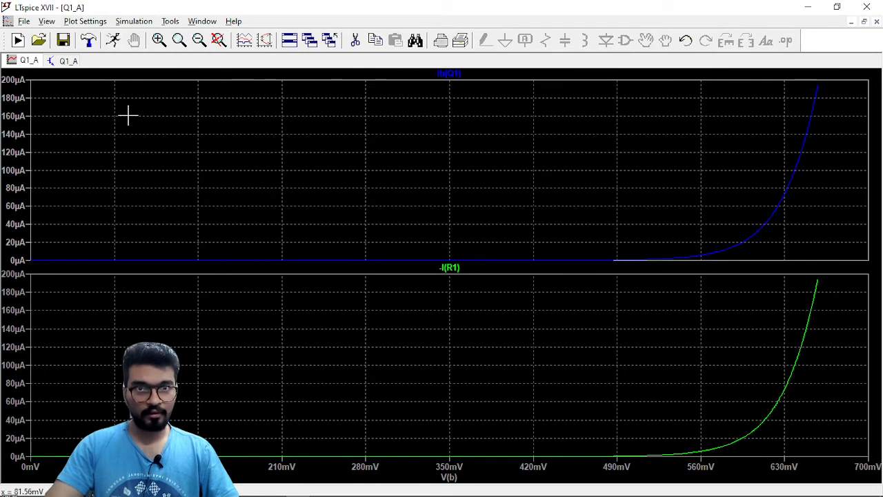
# Set voltage source V2 in the schematic to 5 V, rerun the DC sweep and maximize the waveform plot.
pyautogui.click(59, 63)
pyautogui.scroll(2, 434, 249)
pyautogui.scroll(-2, 435, 249)
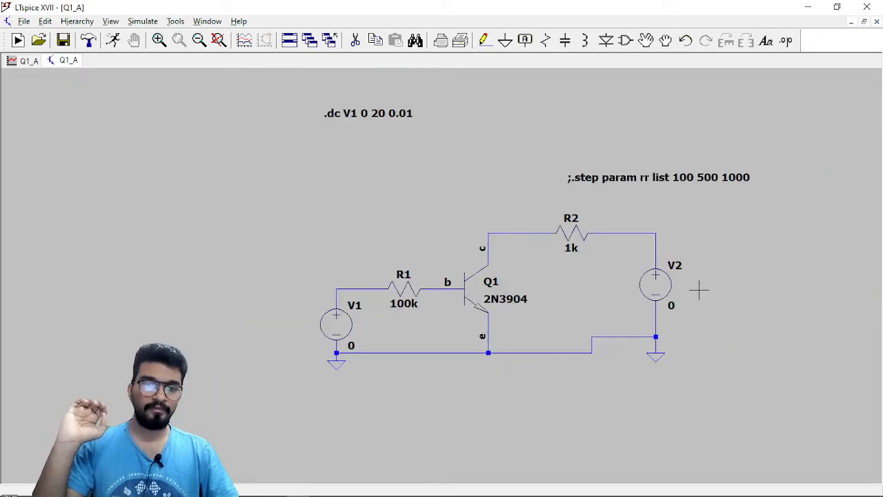
pyautogui.rightClick(654, 288)
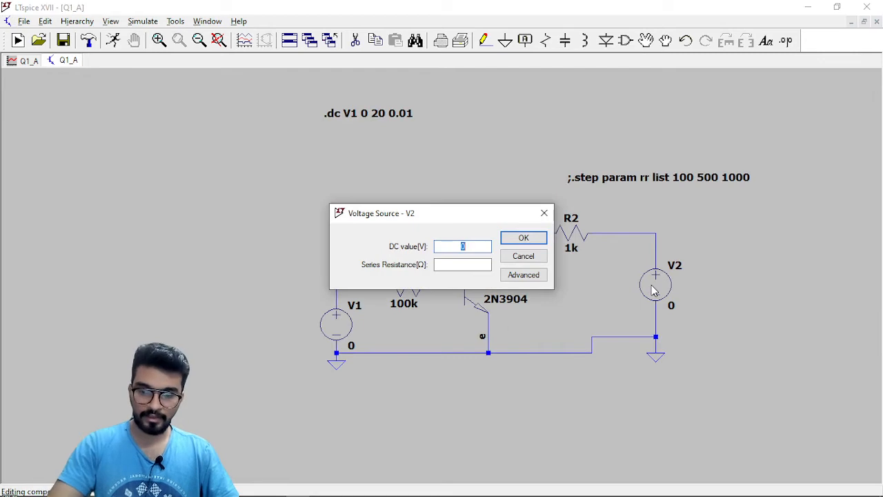
pyautogui.press('Return')
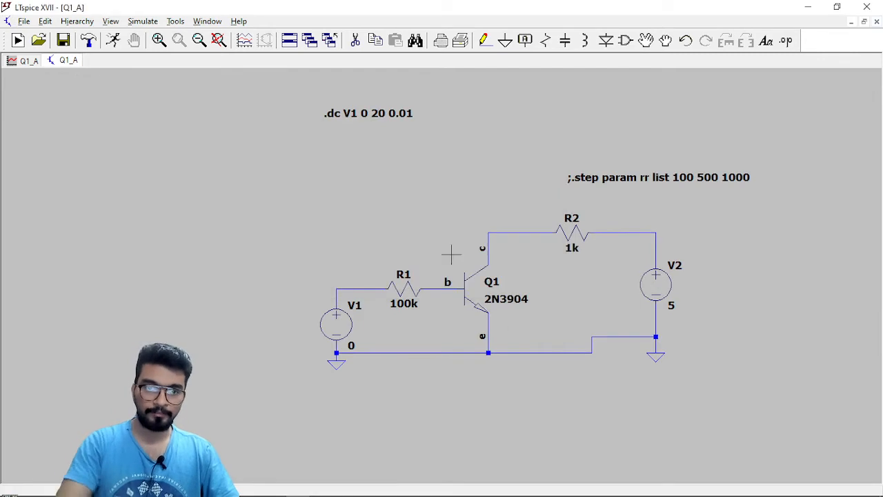
pyautogui.click(114, 47)
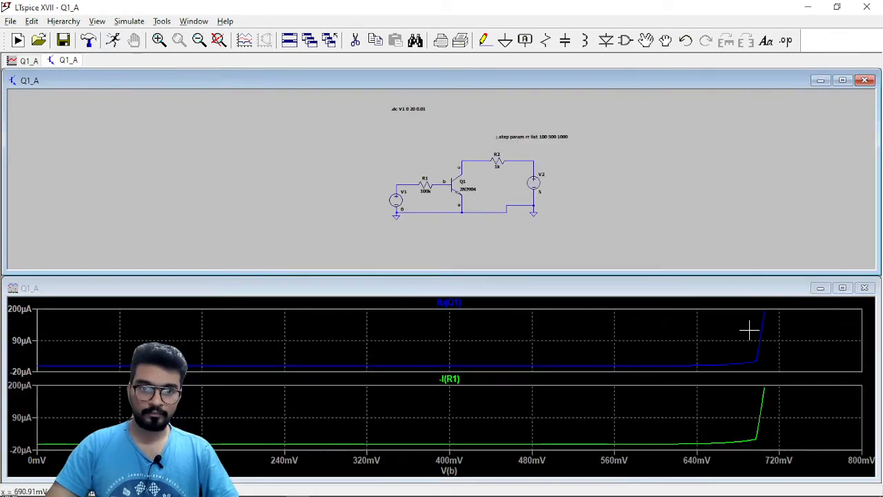
pyautogui.click(842, 287)
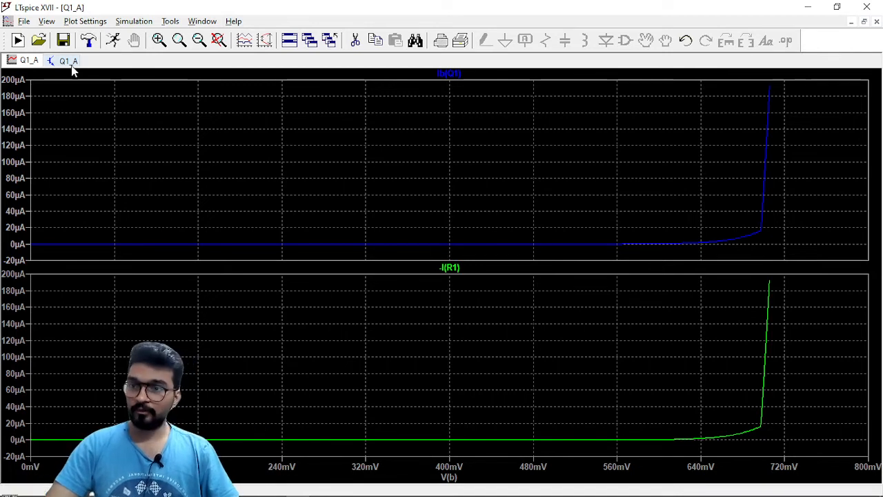
# Change source V2 to 10 V, run the DC sweep again and maximize the resulting waveform plot.
pyautogui.click(68, 61)
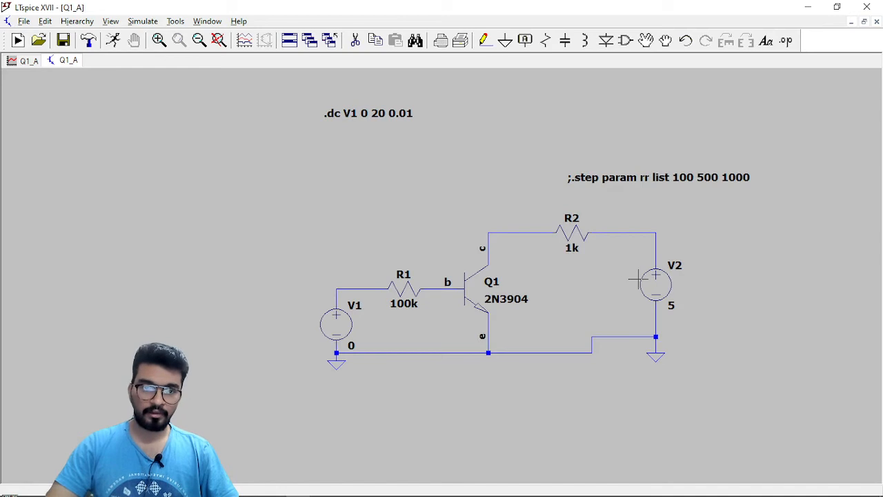
pyautogui.rightClick(663, 292)
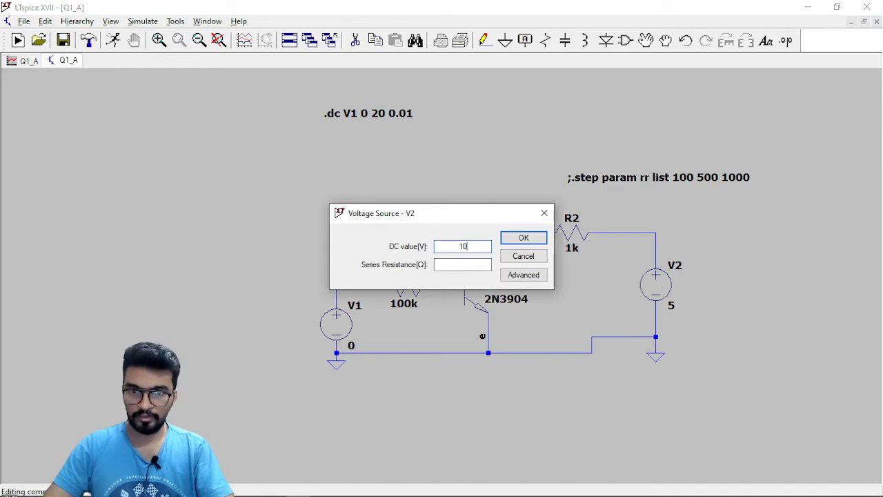
pyautogui.press('Return')
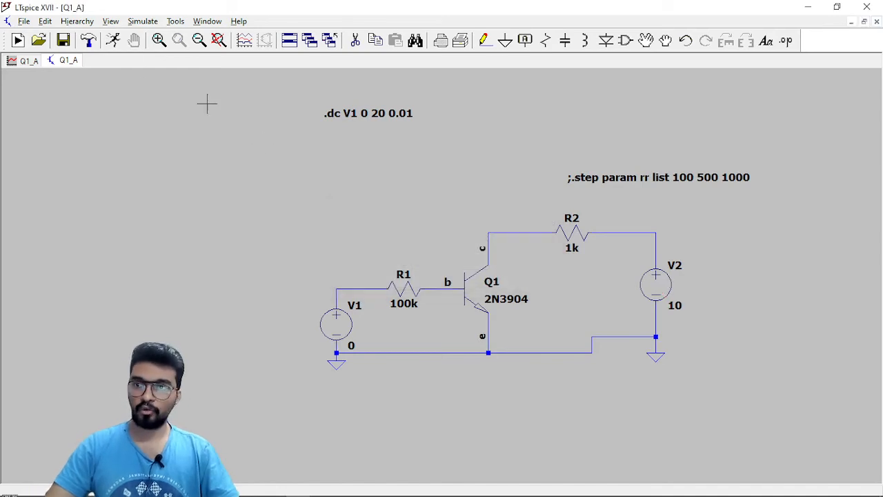
pyautogui.click(112, 42)
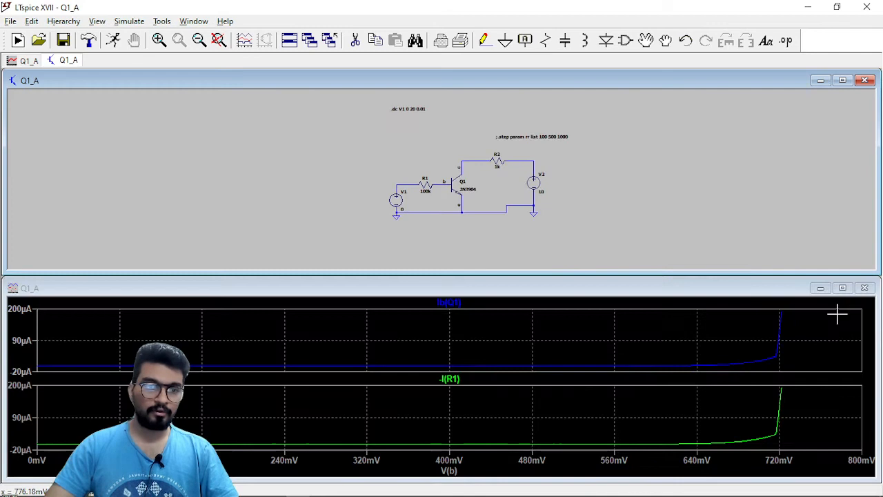
pyautogui.click(842, 288)
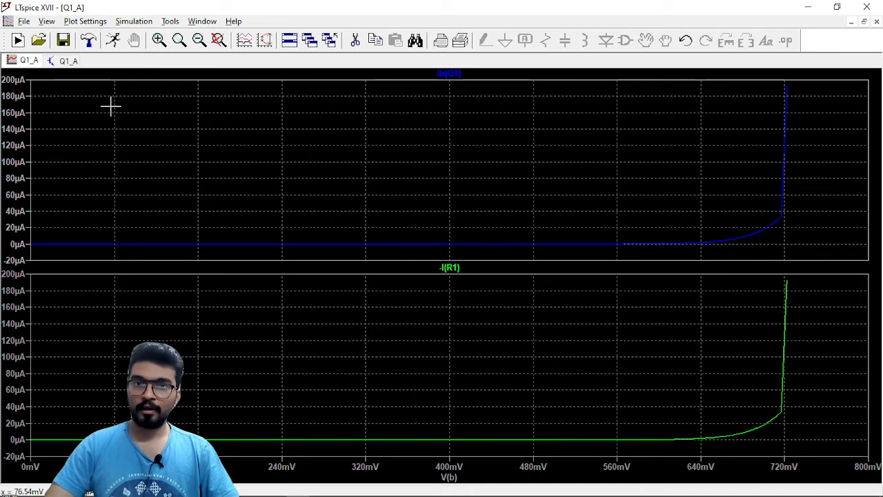
# Return to the schematic, switch to the lab PDF in WPS Office and find section (B), Circuit setup for output characteristics.
pyautogui.click(66, 60)
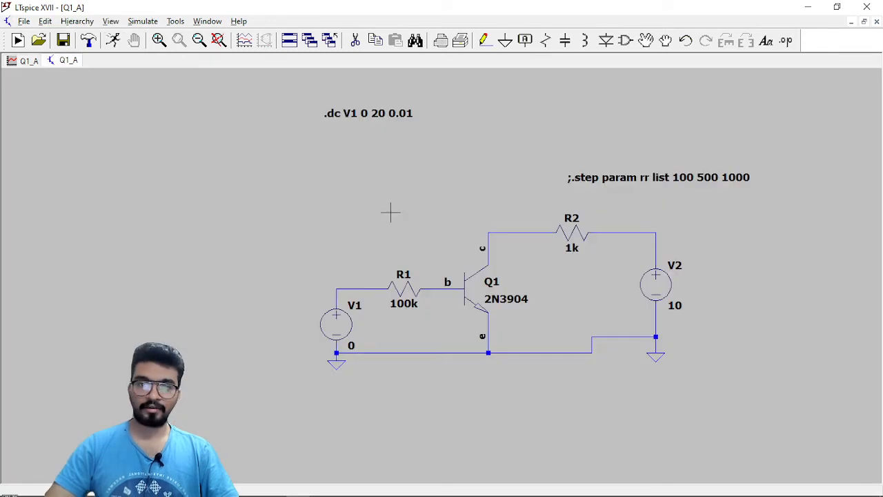
pyautogui.scroll(1, 434, 235)
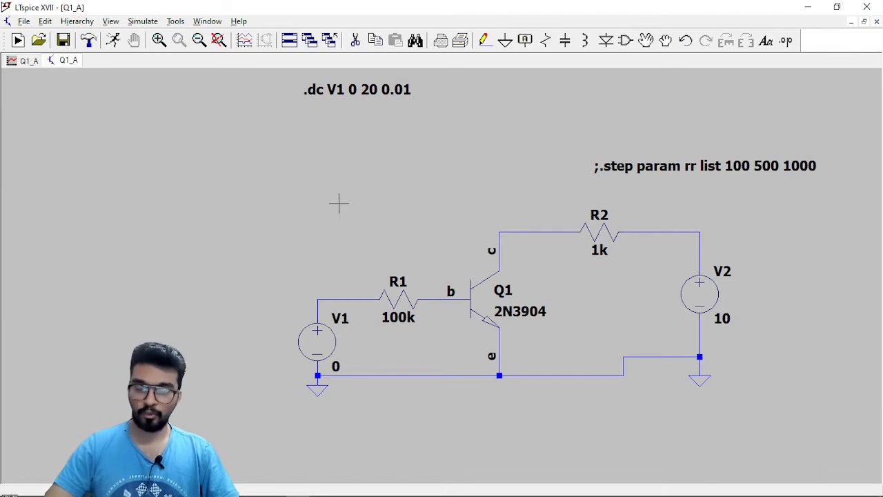
pyautogui.click(274, 487)
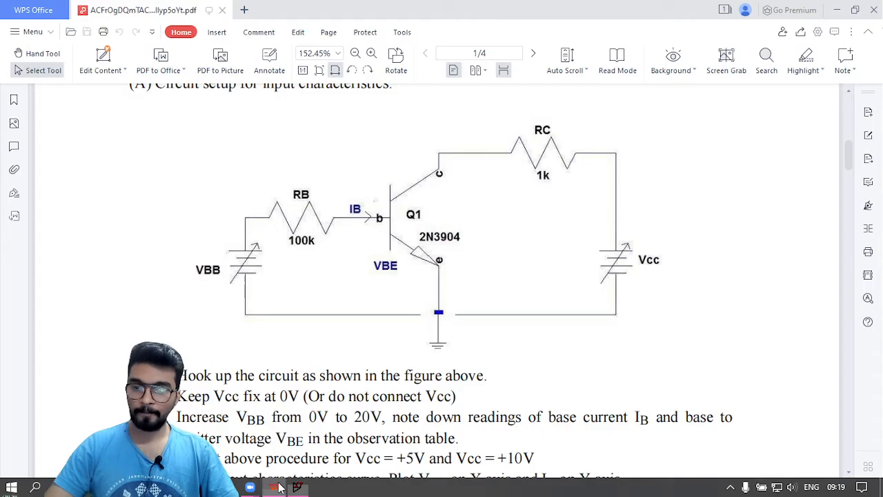
pyautogui.scroll(-3, 345, 383)
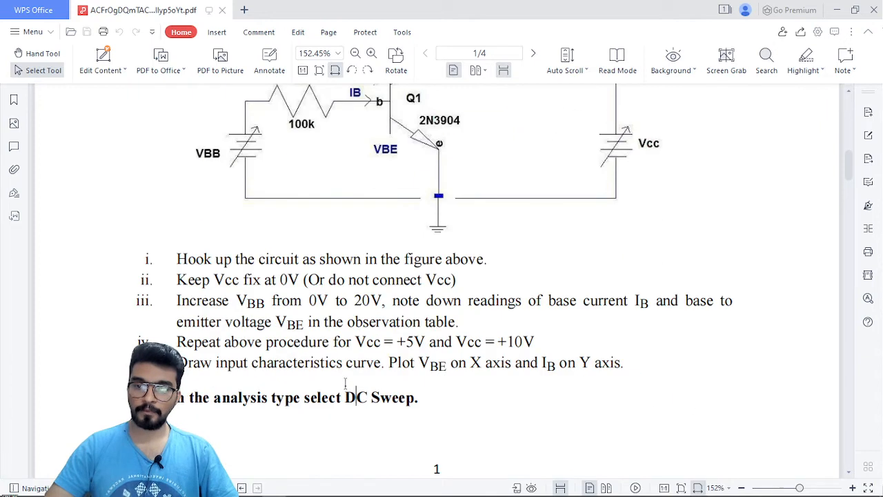
pyautogui.scroll(-12, 345, 382)
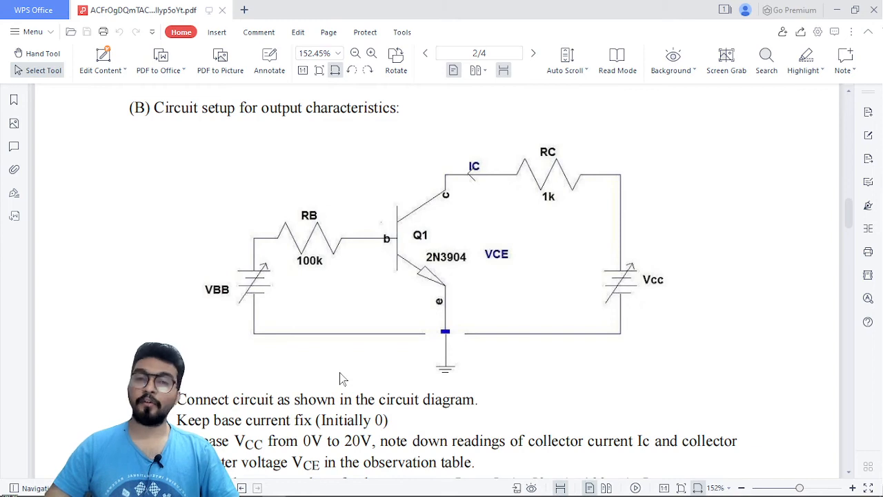
pyautogui.moveTo(150, 112); pyautogui.dragTo(404, 114)
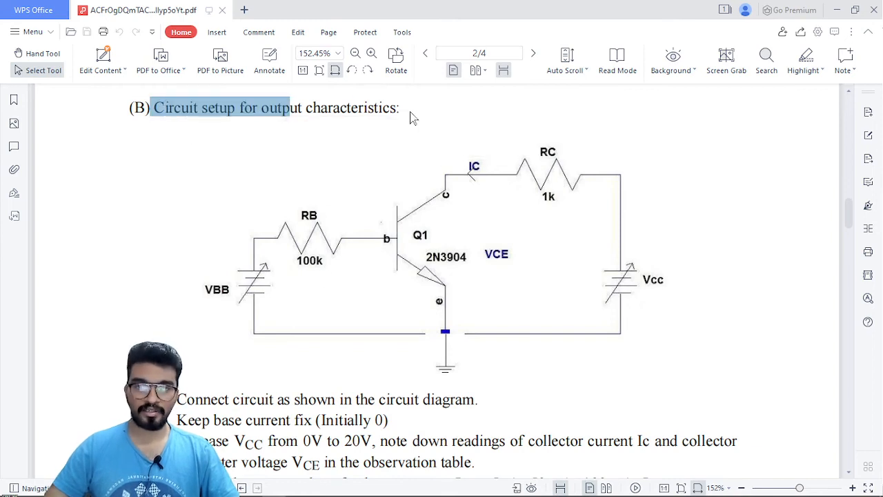
pyautogui.scroll(-3, 469, 215)
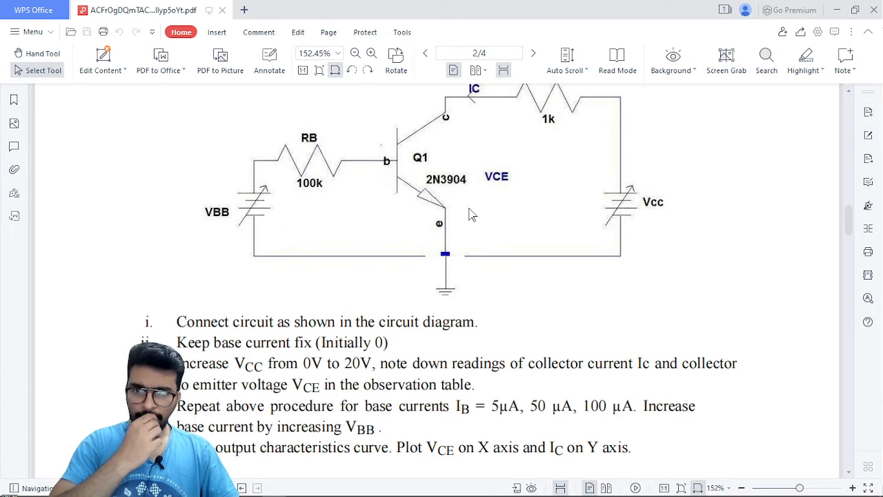
# Examine instruction i and the output characteristics circuit diagram, including RB, Q1 and RC.
pyautogui.moveTo(261, 317); pyautogui.dragTo(353, 322)
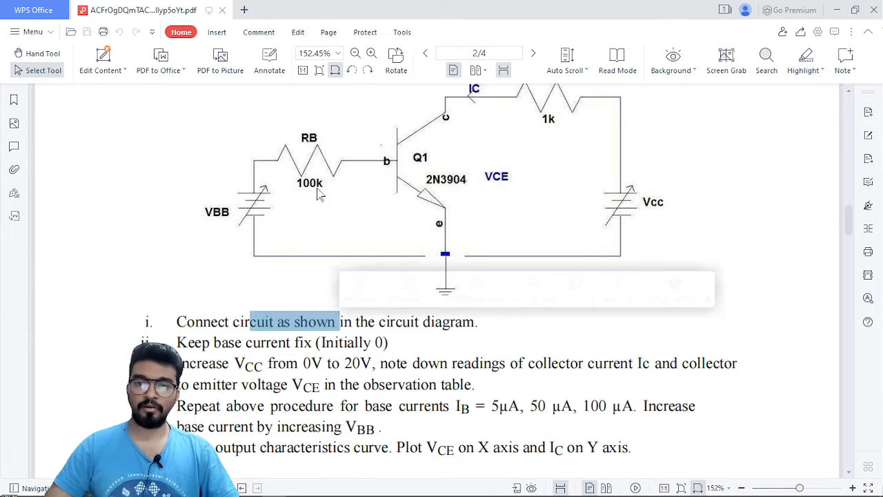
pyautogui.click(312, 185)
pyautogui.scroll(1, 316, 195)
pyautogui.click(417, 180)
pyautogui.click(527, 146)
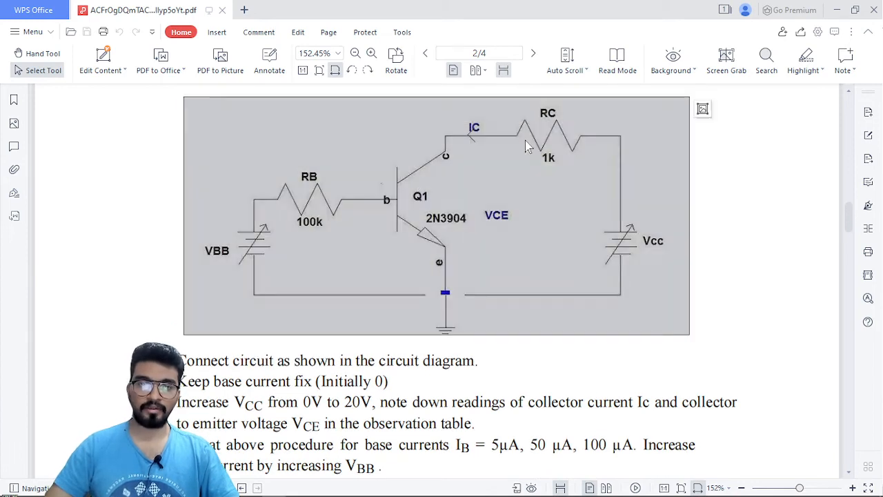
pyautogui.click(371, 251)
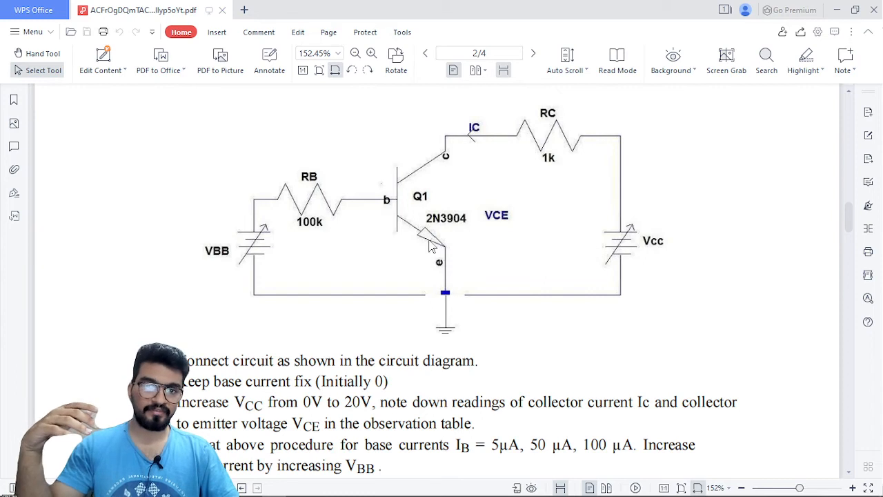
# Read instructions ii and iii on the fixed base current, the Vcc sweep and the Ic and VCE readings.
pyautogui.scroll(-3, 431, 238)
pyautogui.moveTo(214, 265); pyautogui.dragTo(371, 265)
pyautogui.click(376, 265)
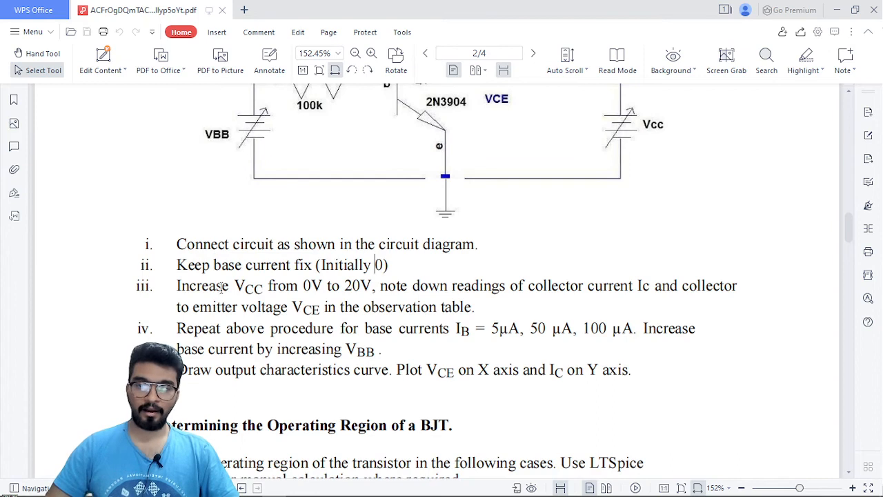
pyautogui.moveTo(217, 286); pyautogui.dragTo(409, 285)
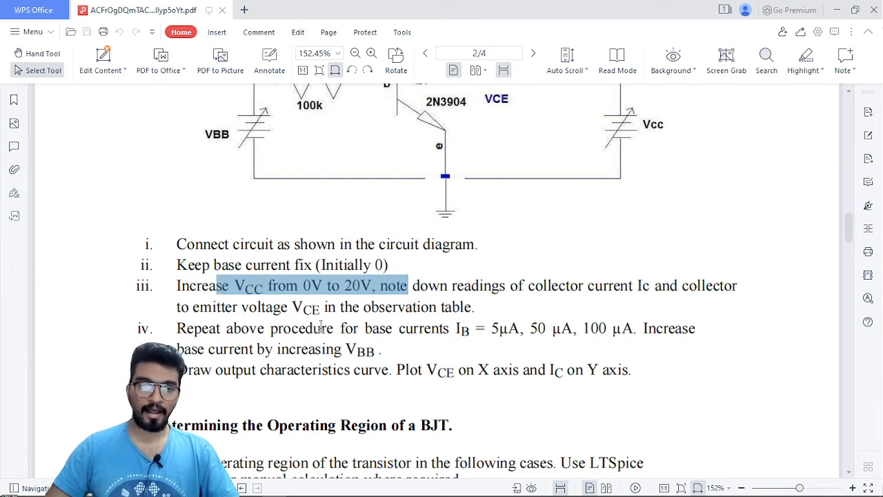
pyautogui.moveTo(537, 285); pyautogui.dragTo(687, 286)
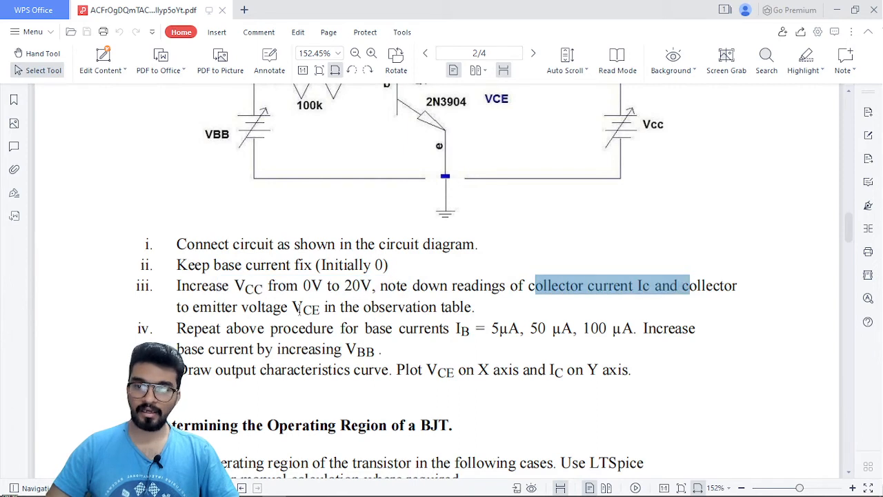
pyautogui.moveTo(292, 307); pyautogui.dragTo(347, 316)
pyautogui.click(358, 298)
# Read instruction v on the output curve's axes and instruction iv on the base currents to repeat the procedure for.
pyautogui.scroll(-1, 418, 331)
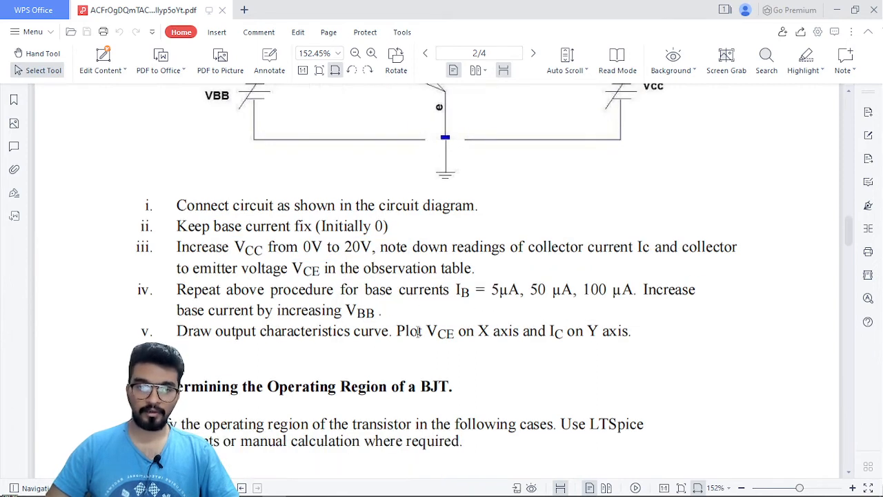
pyautogui.moveTo(229, 335); pyautogui.dragTo(549, 333)
pyautogui.click(463, 343)
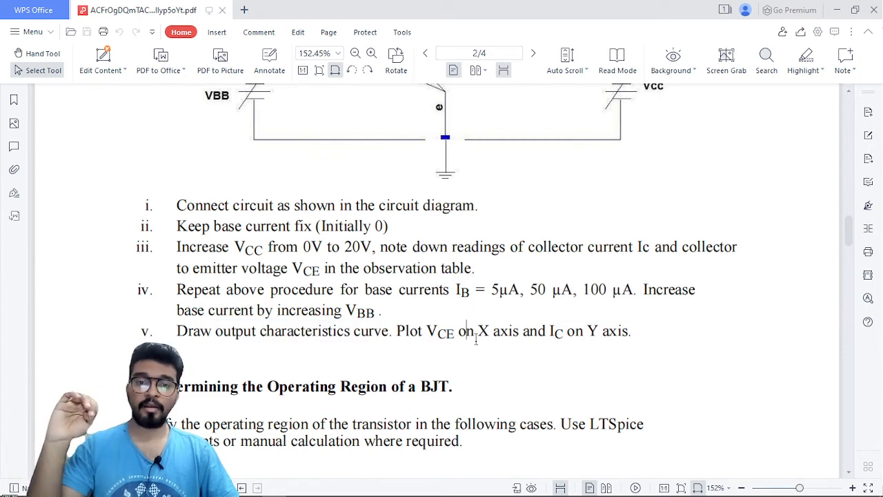
pyautogui.scroll(1, 476, 339)
pyautogui.moveTo(456, 329); pyautogui.dragTo(640, 330)
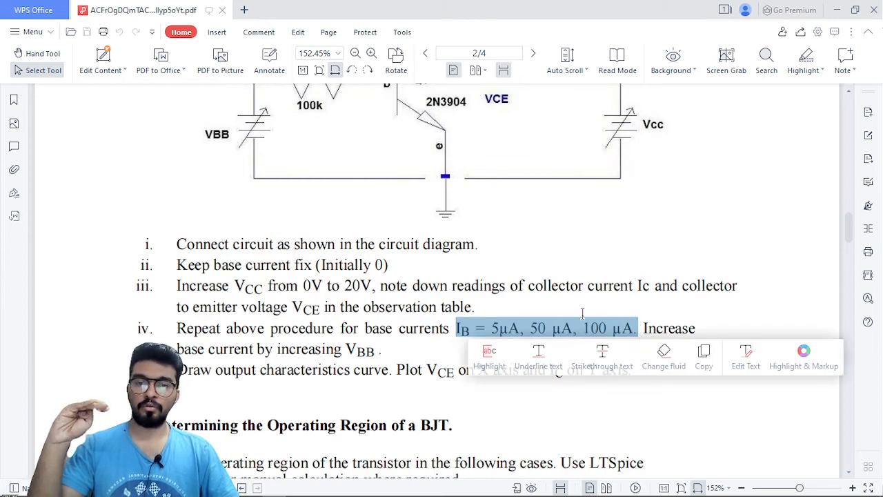
pyautogui.click(531, 288)
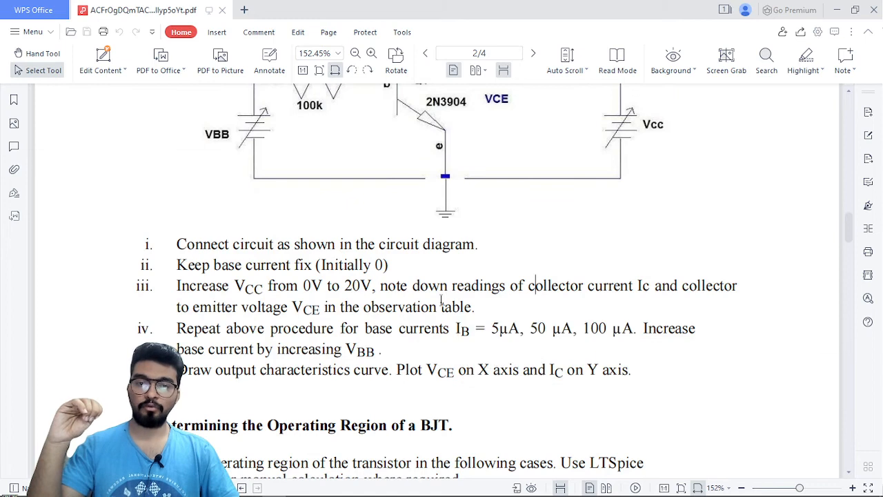
# Review the output characteristics diagram in the PDF, then switch to LTspice and examine the Q1_B schematic with its .dc and .step directives.
pyautogui.scroll(1, 531, 288)
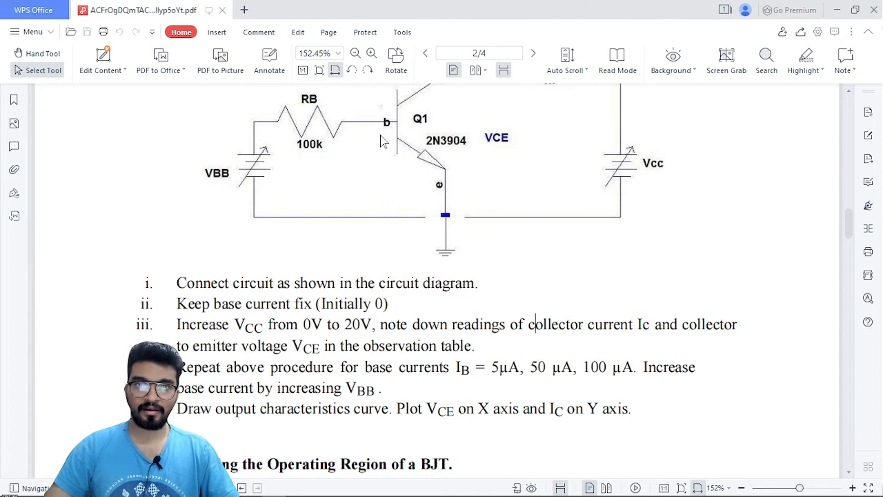
pyautogui.scroll(1, 385, 145)
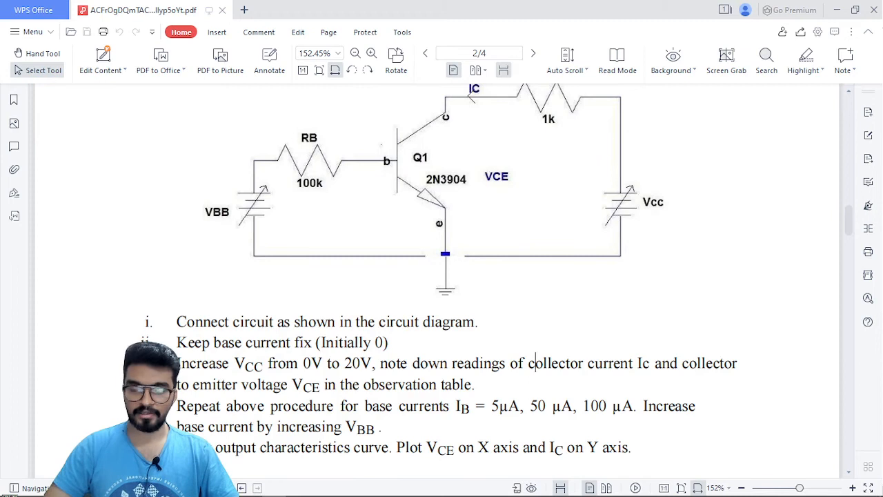
pyautogui.click(296, 489)
pyautogui.moveTo(173, 187); pyautogui.dragTo(200, 191)
pyautogui.scroll(-1, 189, 184)
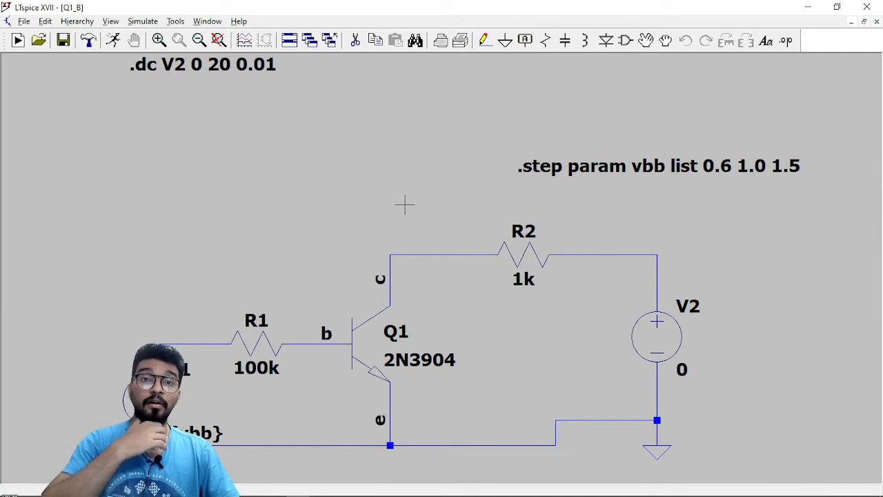
pyautogui.moveTo(395, 196); pyautogui.dragTo(410, 177)
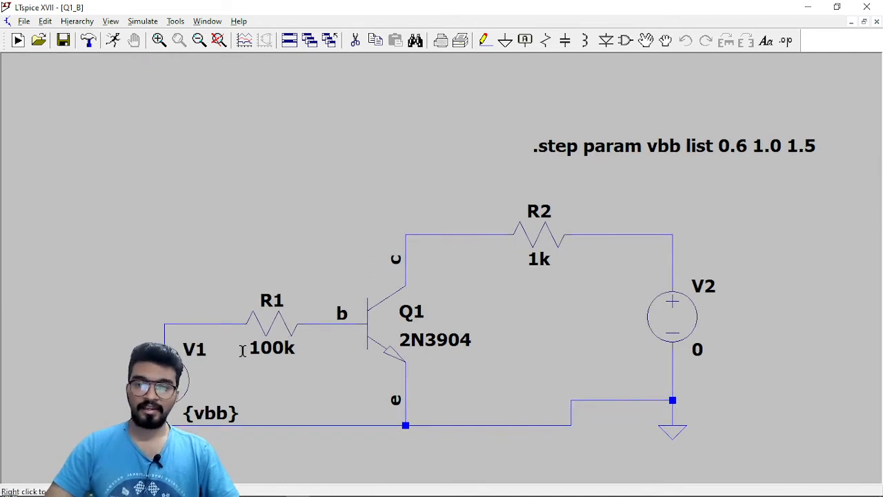
pyautogui.scroll(-1, 394, 168)
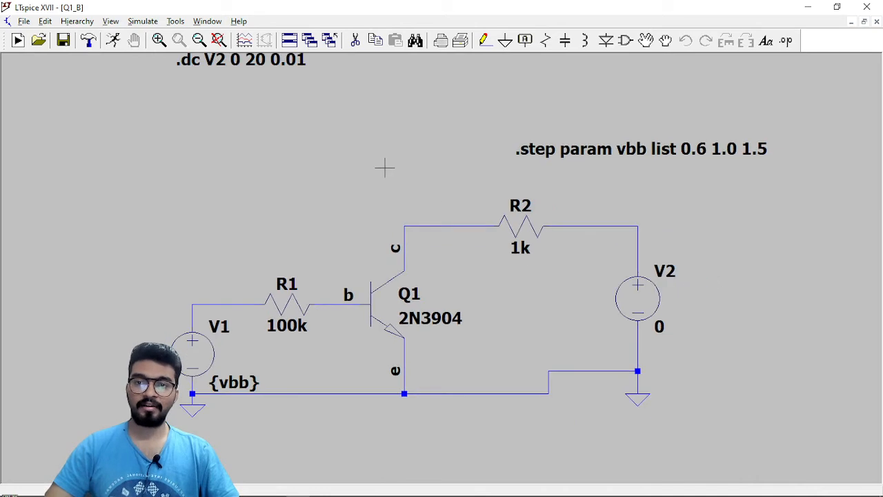
pyautogui.moveTo(367, 163); pyautogui.dragTo(362, 232)
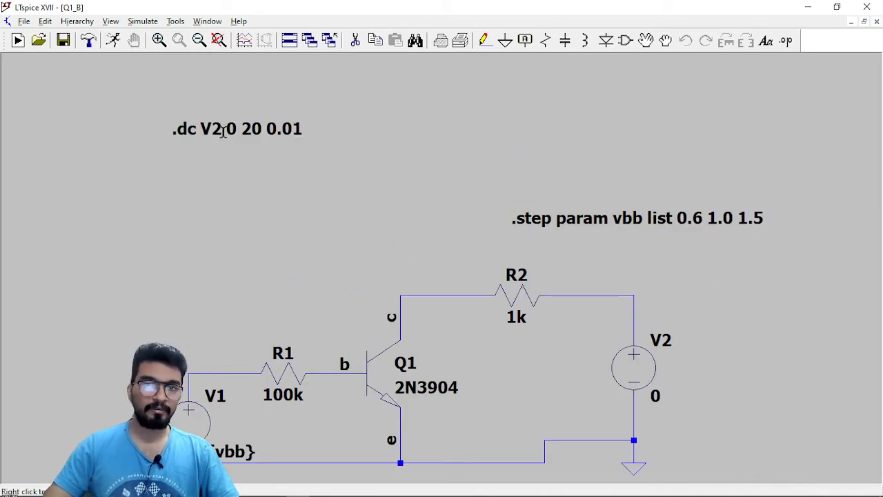
pyautogui.moveTo(224, 252); pyautogui.dragTo(233, 232)
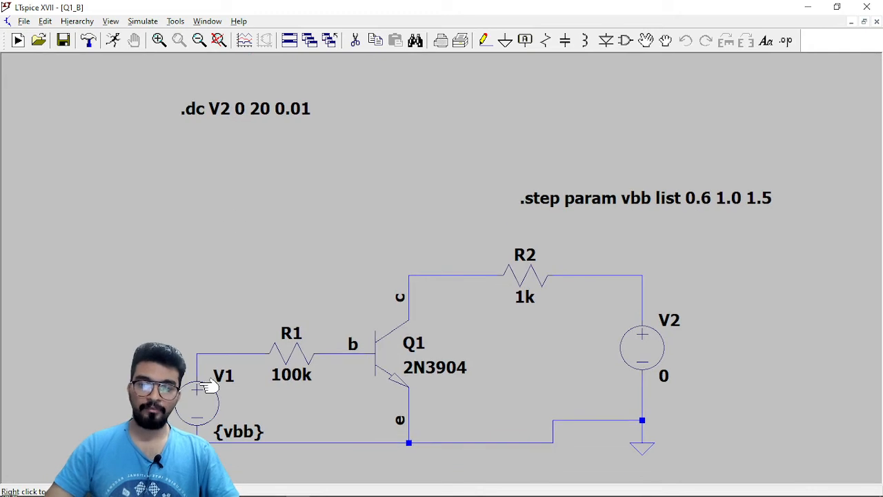
pyautogui.moveTo(290, 232); pyautogui.dragTo(278, 228)
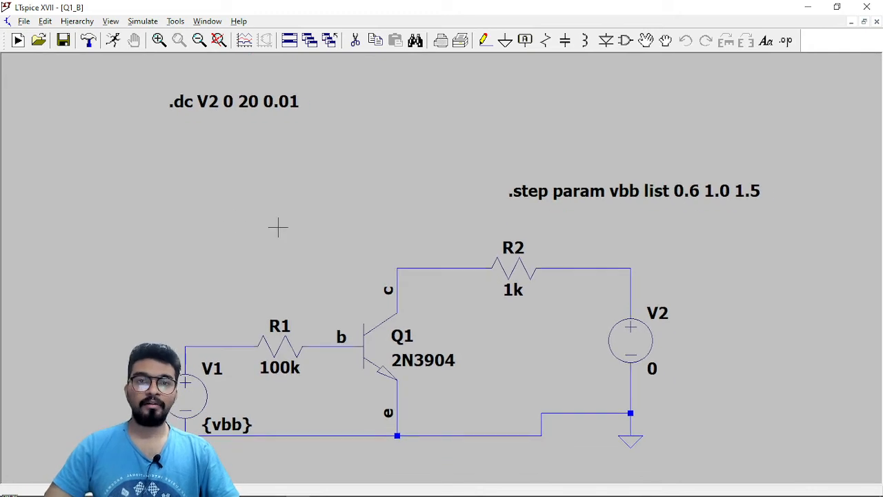
# Set voltage source V1 to 0 and comment out the .step param vbb directive with a leading semicolon.
pyautogui.rightClick(206, 399)
pyautogui.write('0')
pyautogui.press('Return')
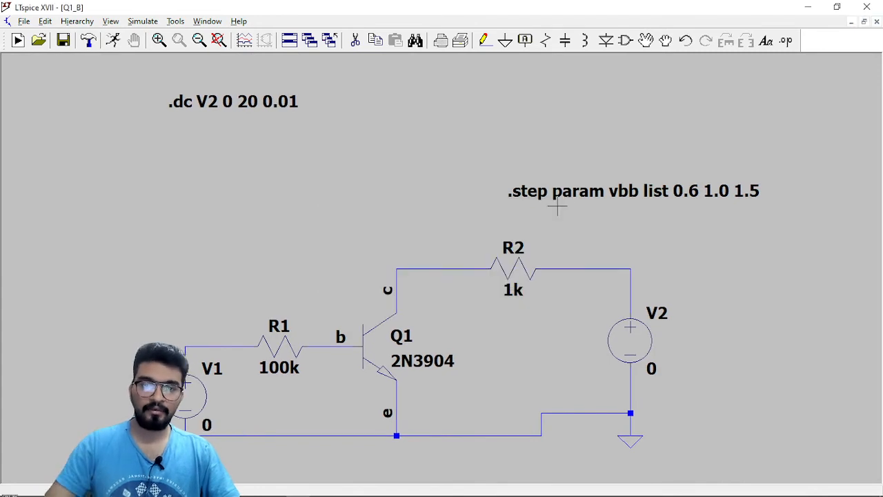
pyautogui.rightClick(555, 215)
pyautogui.click(371, 304)
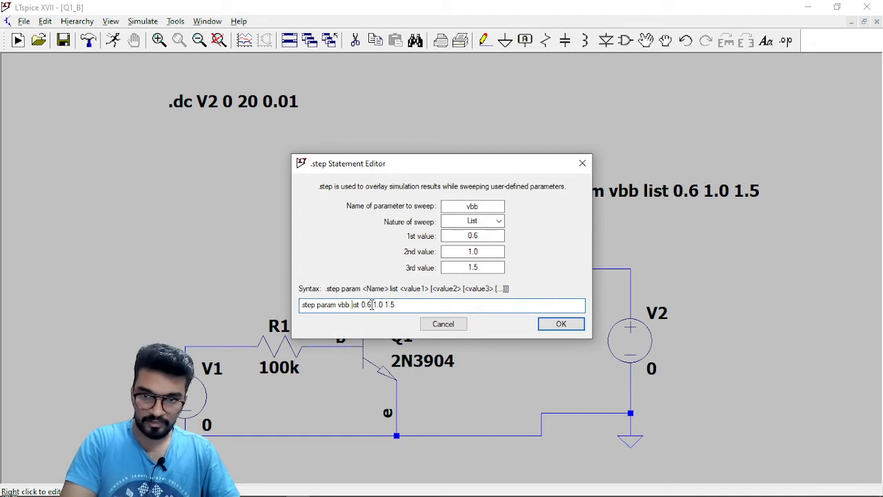
pyautogui.press('Home')
pyautogui.write(';')
pyautogui.press('Return')
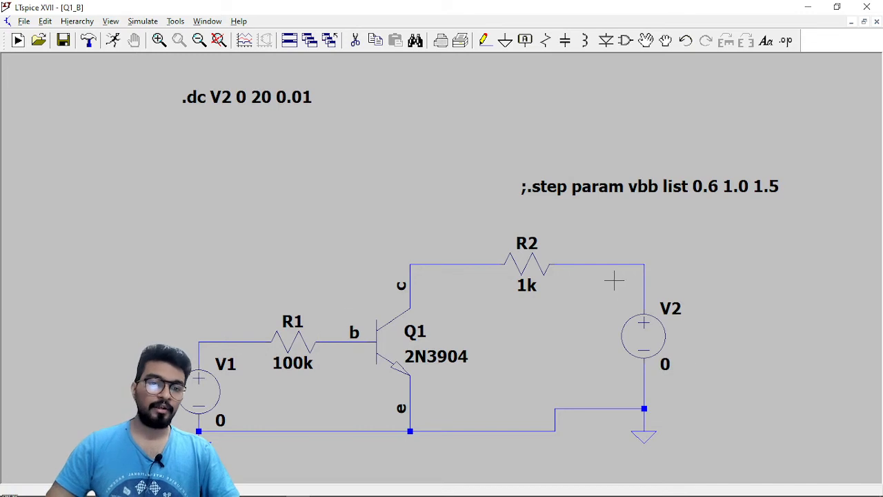
# Run the V2 sweep simulation and plot the current through R2.
pyautogui.click(113, 40)
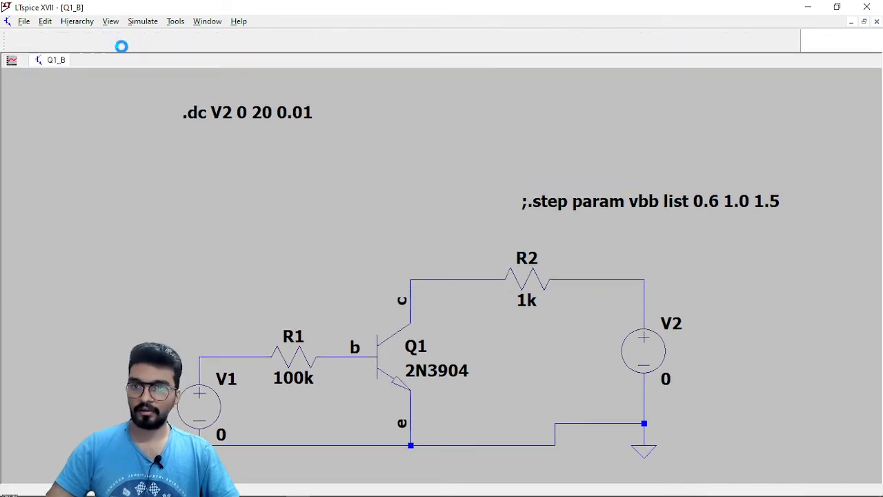
pyautogui.scroll(2, 460, 390)
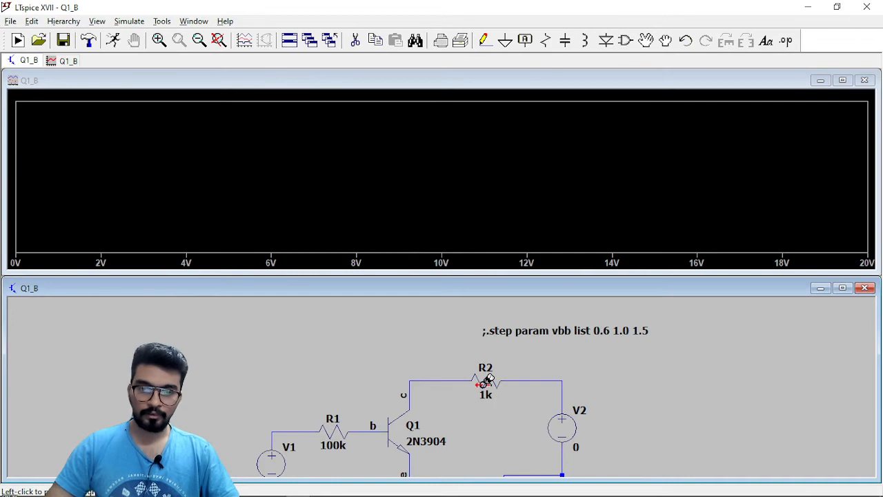
pyautogui.click(485, 378)
pyautogui.moveTo(678, 379); pyautogui.dragTo(683, 346)
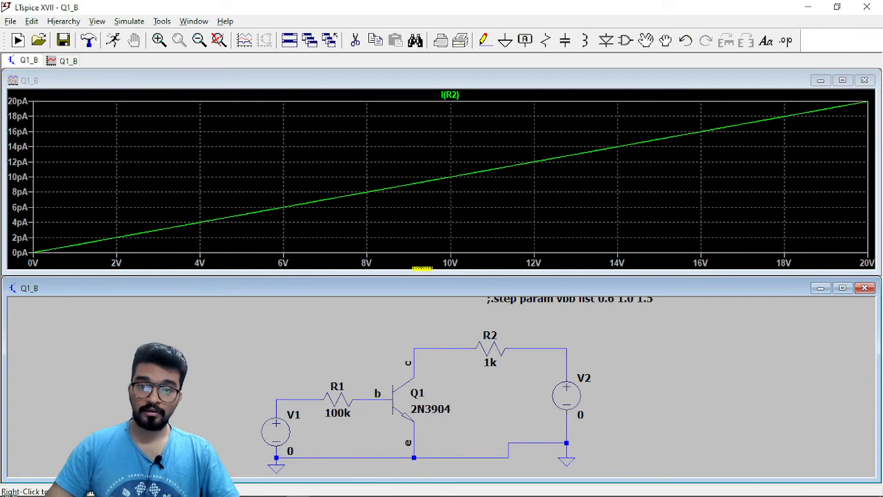
# Set the plot's horizontal axis quantity to V(c) and maximize the plot window.
pyautogui.click(425, 262)
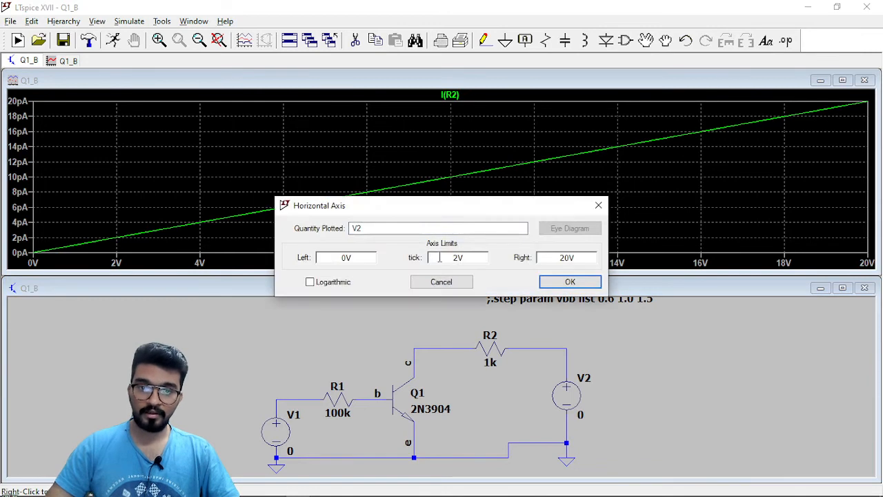
pyautogui.press('BackSpace')
pyautogui.write('(c)')
pyautogui.press('Return')
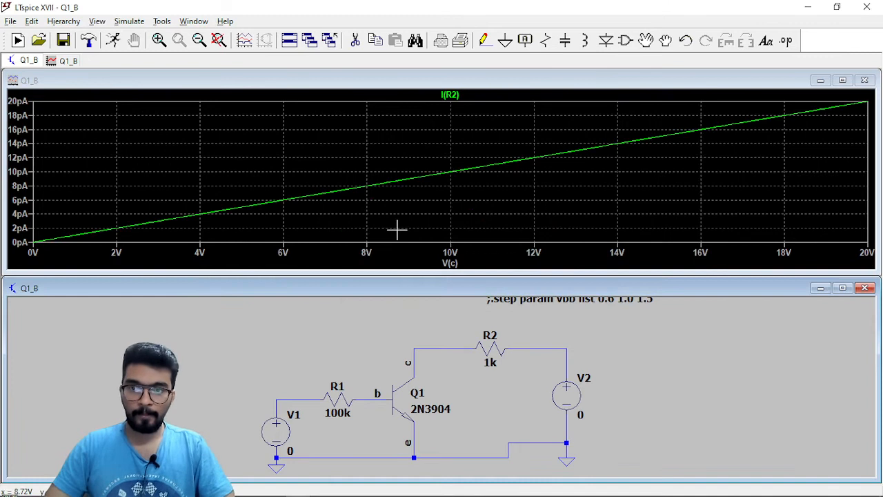
pyautogui.click(843, 81)
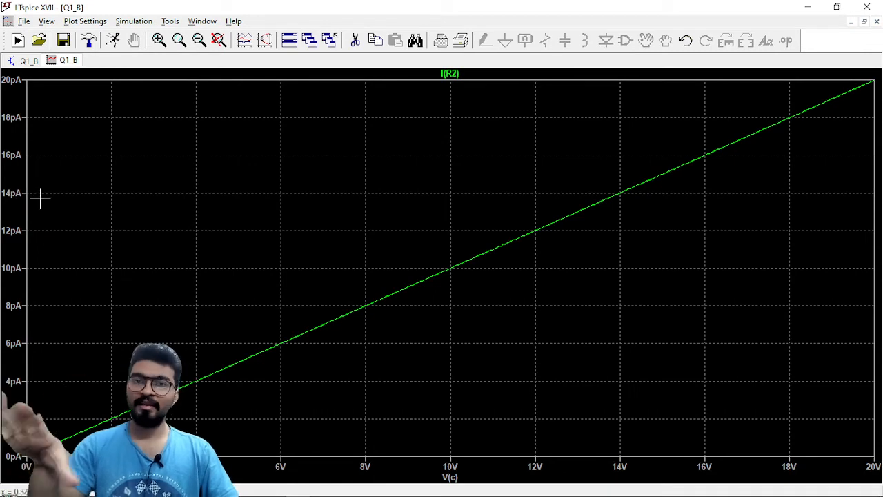
# Return to the schematic, undo the .step comment-out and the V1 value change, and check V1's DC value.
pyautogui.click(32, 64)
pyautogui.scroll(1, 338, 345)
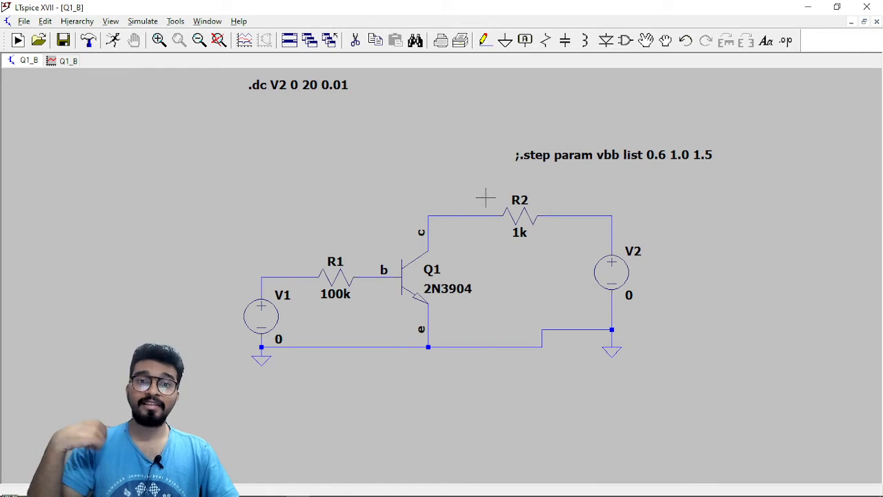
pyautogui.rightClick(545, 155)
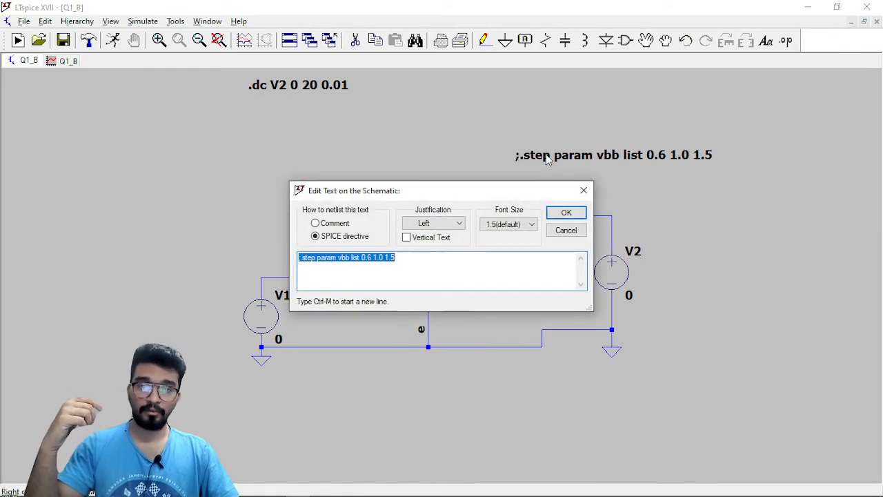
pyautogui.click(572, 207)
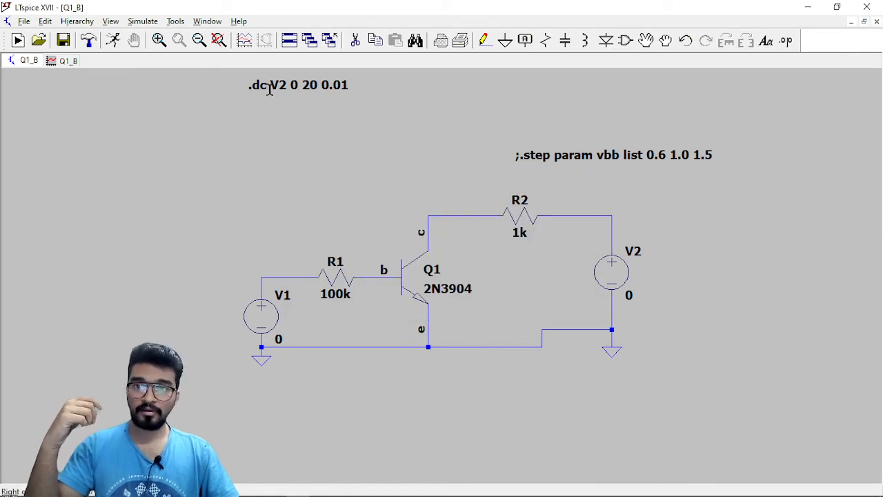
pyautogui.click(686, 40)
pyautogui.click(685, 40)
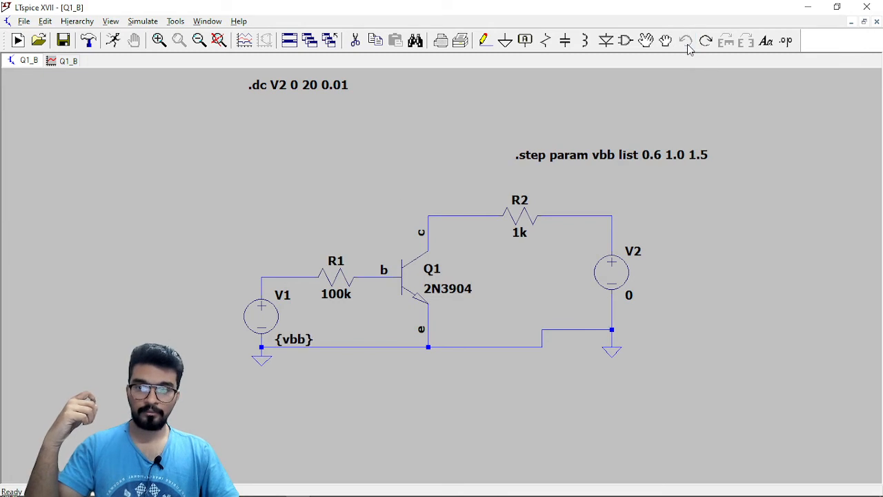
pyautogui.rightClick(272, 330)
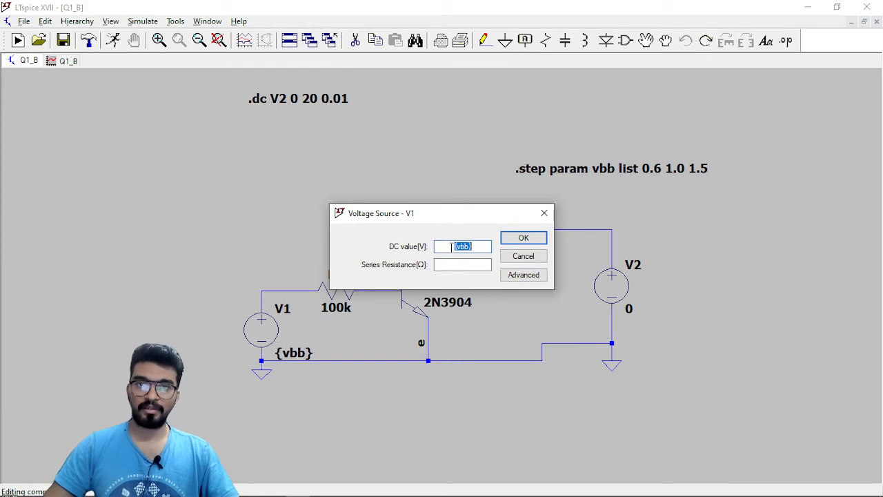
pyautogui.click(526, 237)
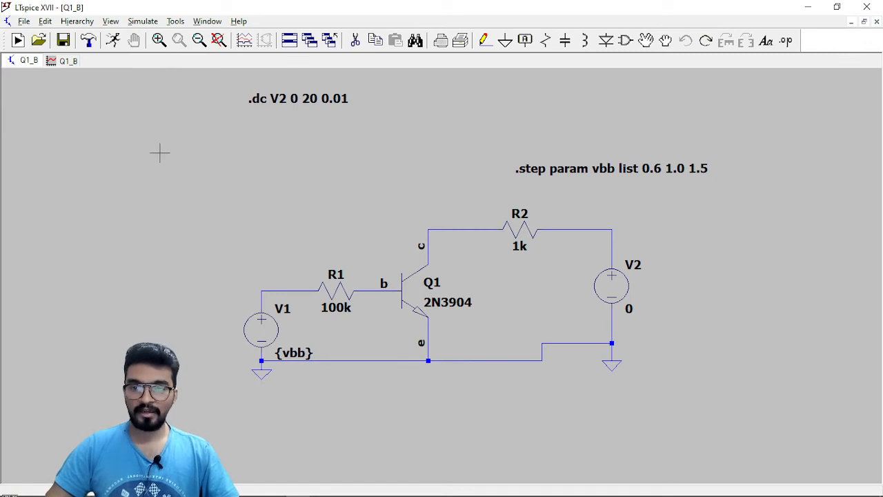
# Run the sweep stepped over vbb, maximize the plot, and show the step legend to identify each curve before closing it.
pyautogui.click(113, 40)
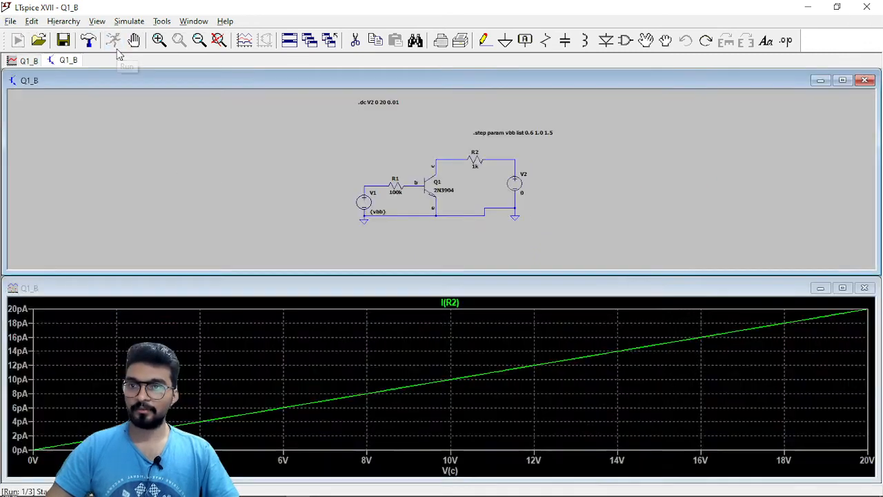
pyautogui.click(842, 287)
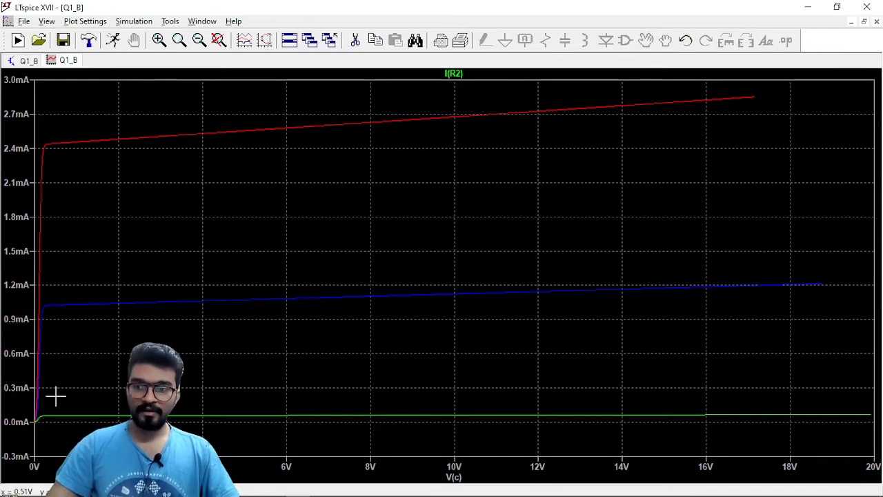
pyautogui.rightClick(393, 108)
pyautogui.moveTo(423, 153)
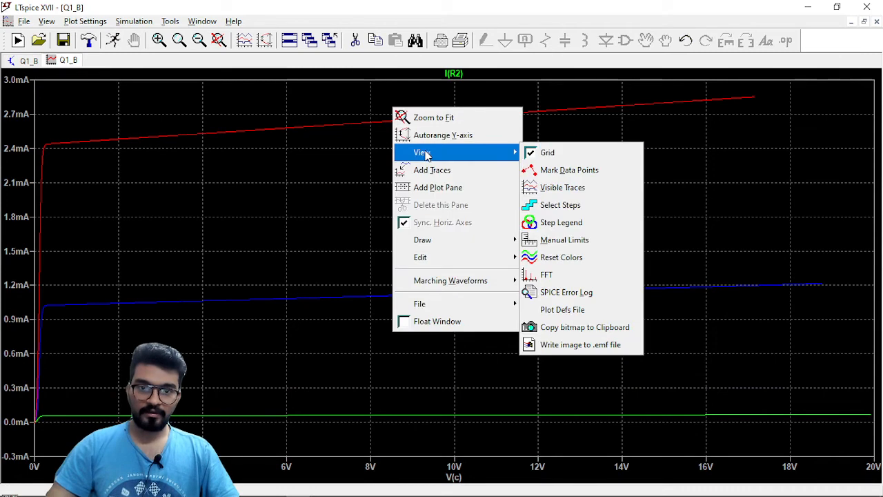
pyautogui.click(571, 228)
pyautogui.moveTo(455, 219); pyautogui.dragTo(562, 177)
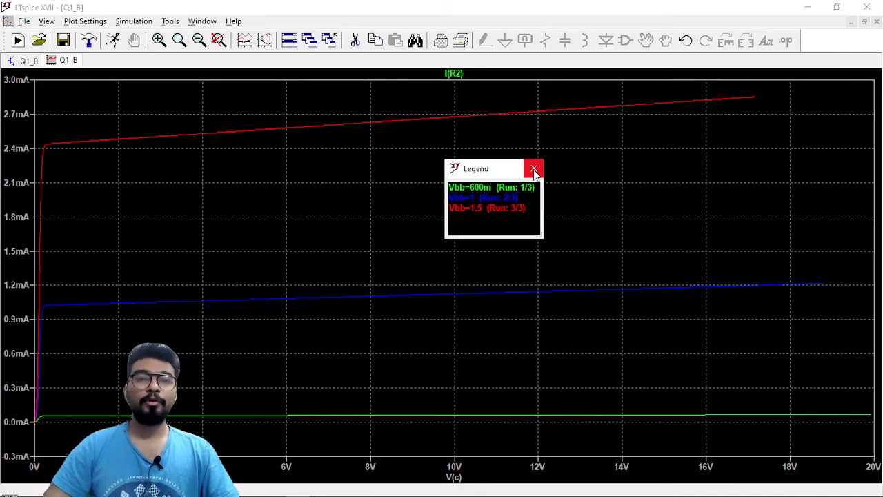
pyautogui.click(533, 169)
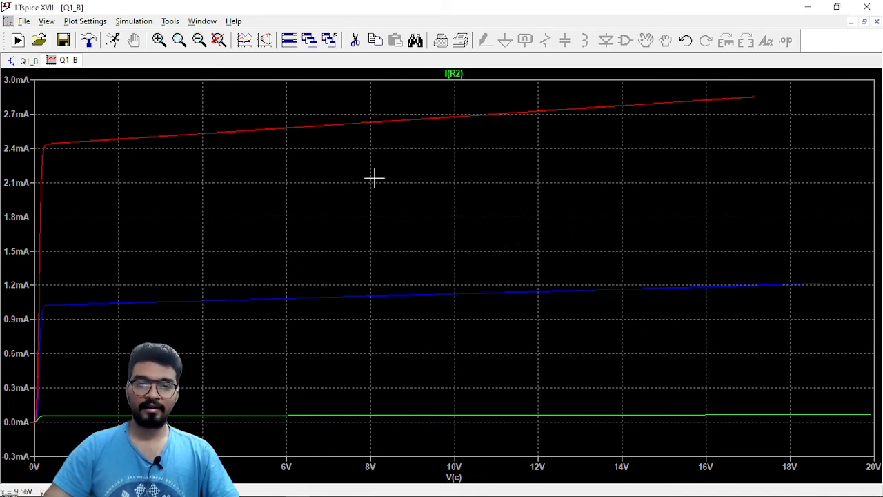
# Plot the current through R1 in a new pane above the I(R2) curves, and delete that pane after comparing them.
pyautogui.click(28, 62)
pyautogui.scroll(2, 342, 283)
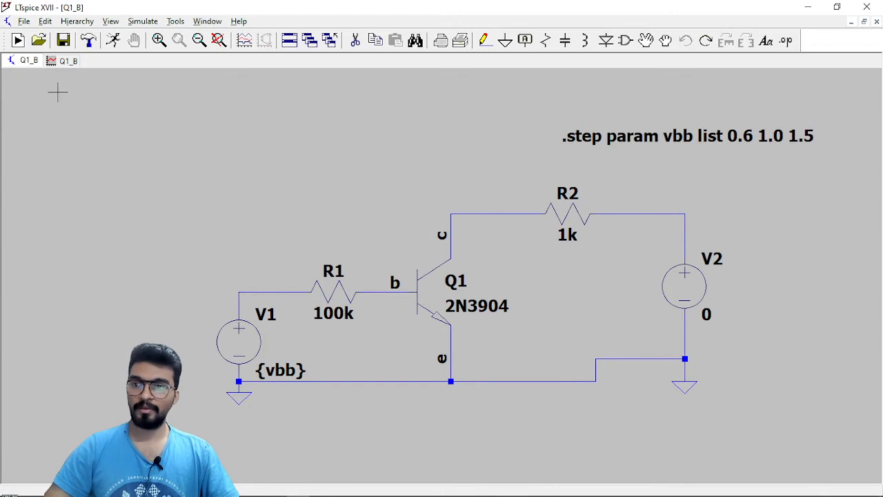
pyautogui.click(68, 61)
pyautogui.rightClick(335, 170)
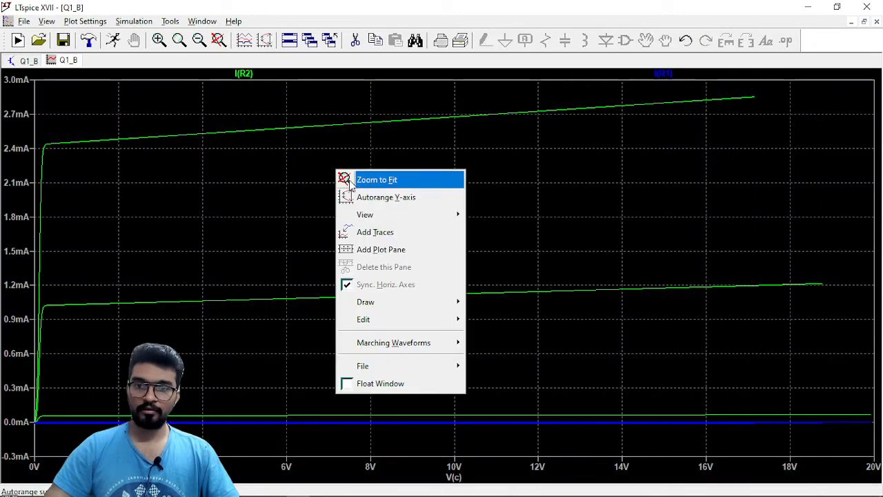
pyautogui.click(380, 250)
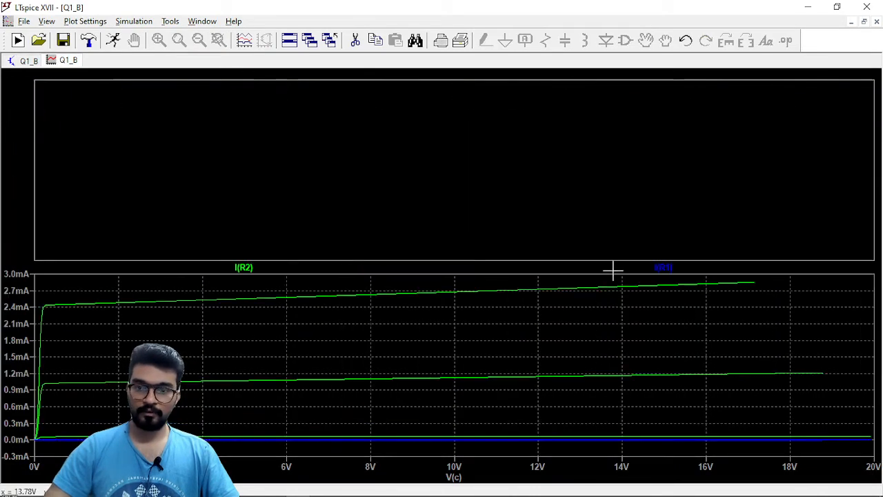
pyautogui.moveTo(672, 271); pyautogui.dragTo(655, 211)
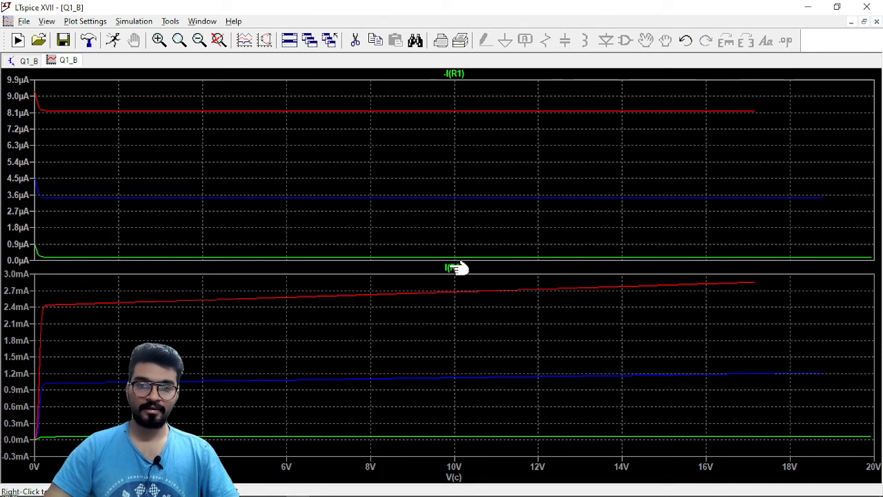
pyautogui.rightClick(429, 153)
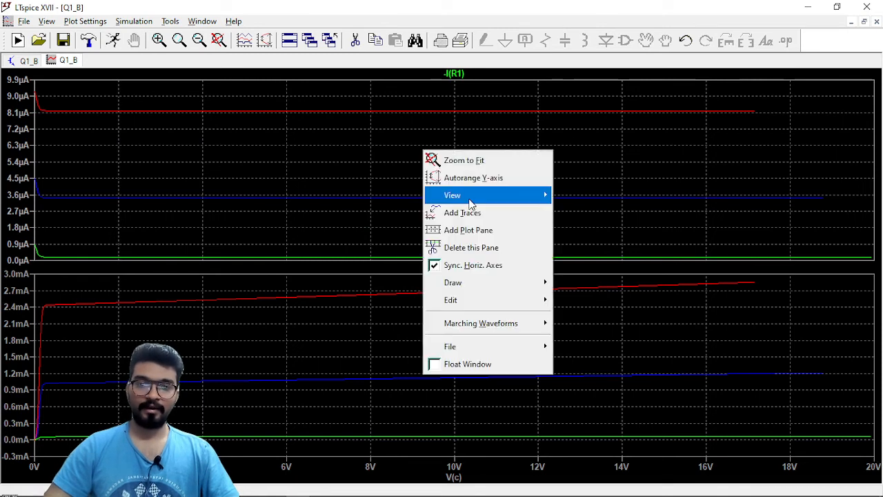
pyautogui.click(473, 249)
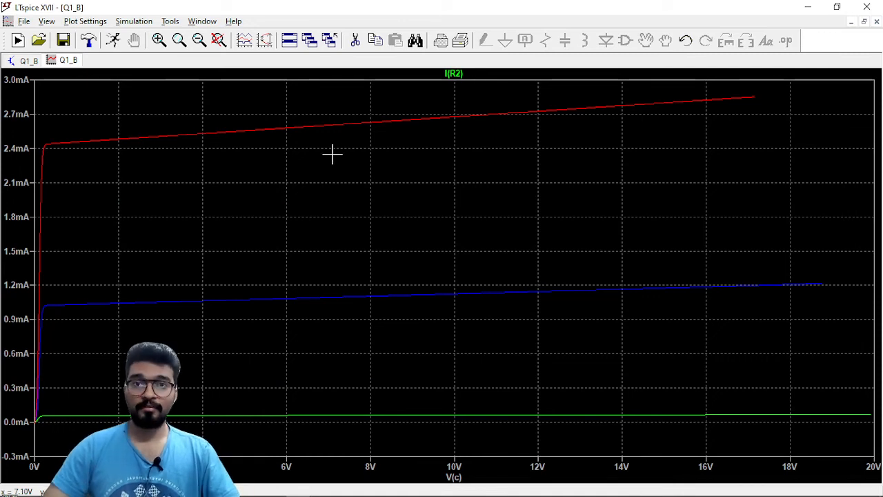
# Switch to the lab PDF in WPS Office and find section 2, Determining the Operating Region of a BJT, with its circuit diagram.
pyautogui.hotkey('alt', 'Tab')
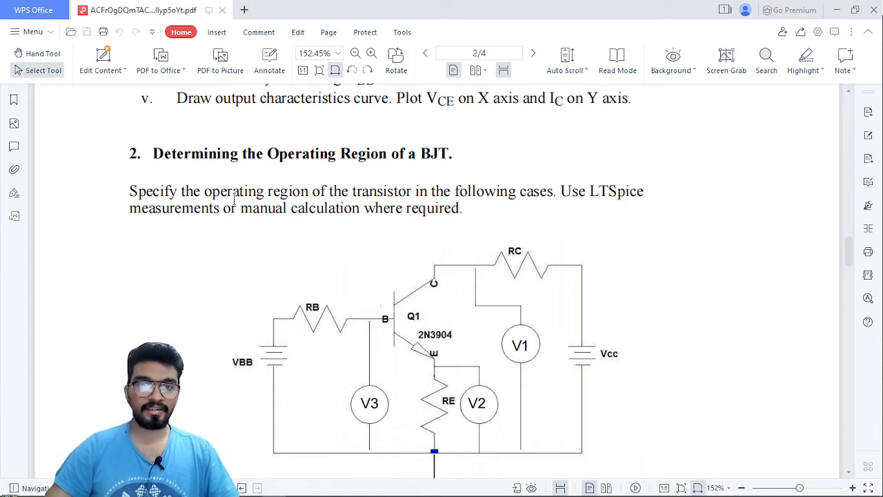
pyautogui.moveTo(364, 153); pyautogui.dragTo(452, 154)
pyautogui.click(378, 173)
pyautogui.scroll(-1, 377, 172)
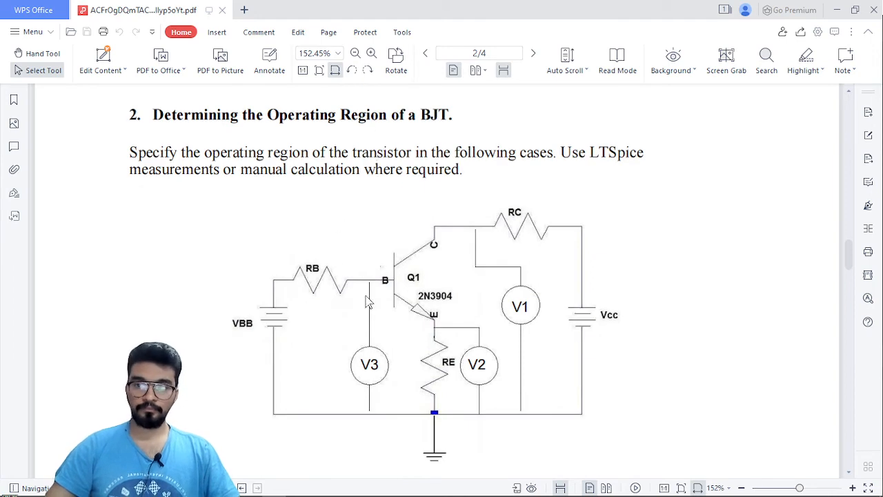
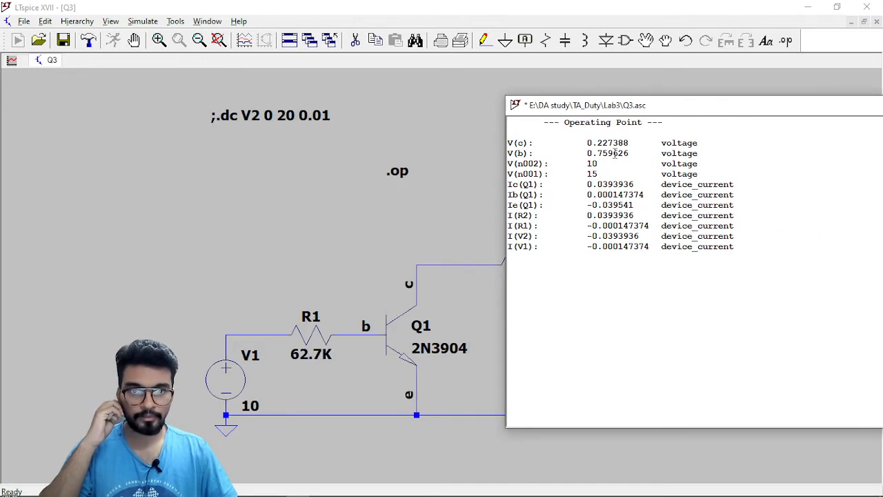
# Examine the node voltages V(c), V(b), V(n002) and V(n001) in the operating point results alongside the schematic.
pyautogui.moveTo(669, 106); pyautogui.dragTo(747, 119)
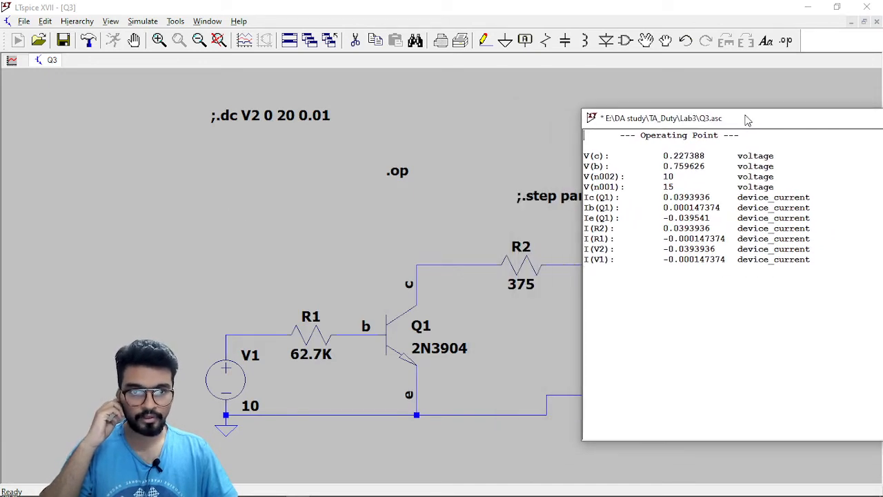
pyautogui.moveTo(663, 156); pyautogui.dragTo(710, 166)
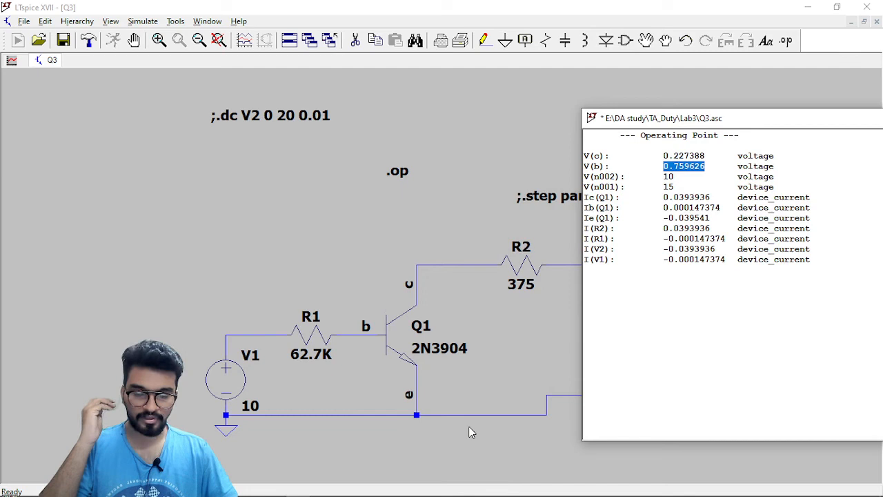
pyautogui.doubleClick(667, 177)
pyautogui.doubleClick(667, 187)
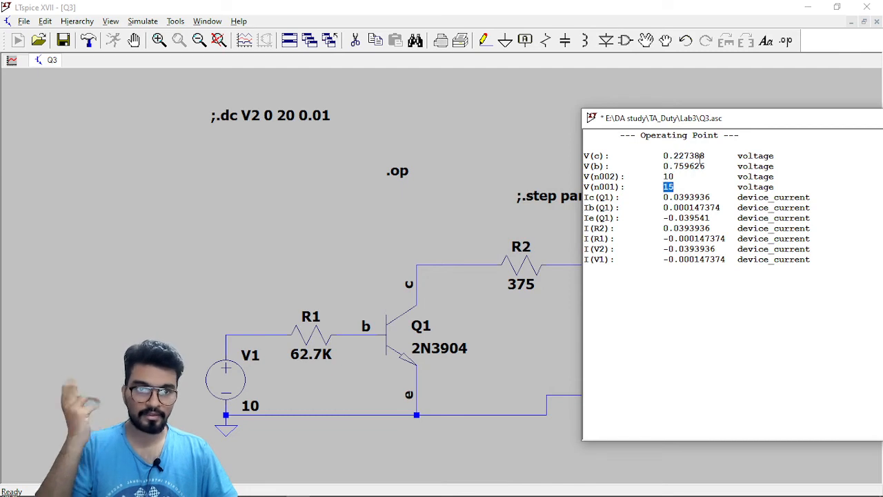
pyautogui.moveTo(720, 124); pyautogui.dragTo(342, 118)
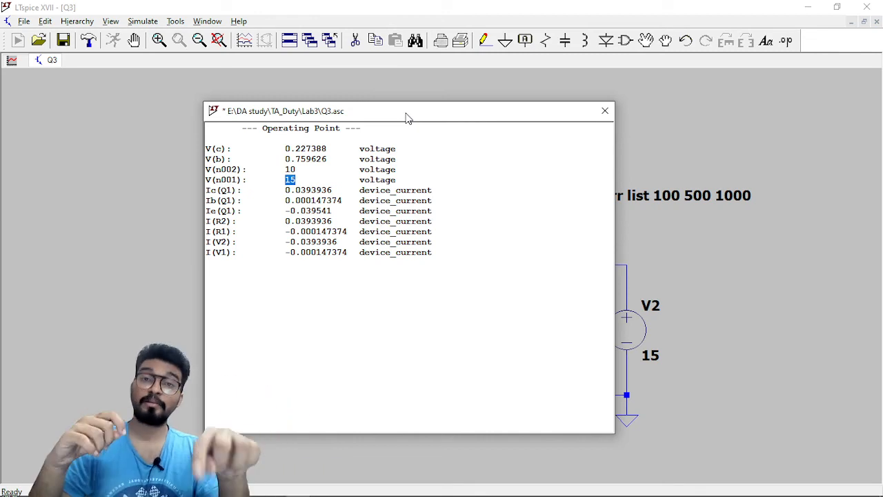
pyautogui.moveTo(382, 116); pyautogui.dragTo(2, 94)
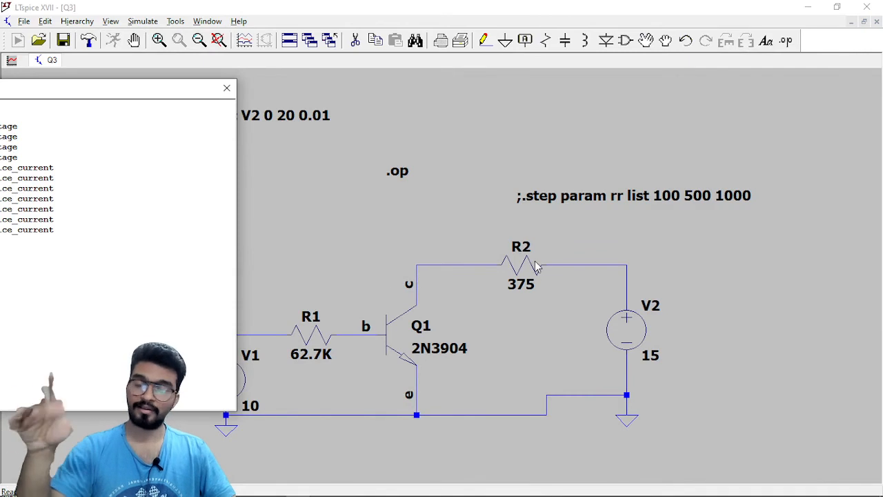
# Read the collector voltage V(c) and collector current Ic(Q1) in the operating point results, and close the results window.
pyautogui.moveTo(193, 95); pyautogui.dragTo(493, 133)
pyautogui.click(222, 202)
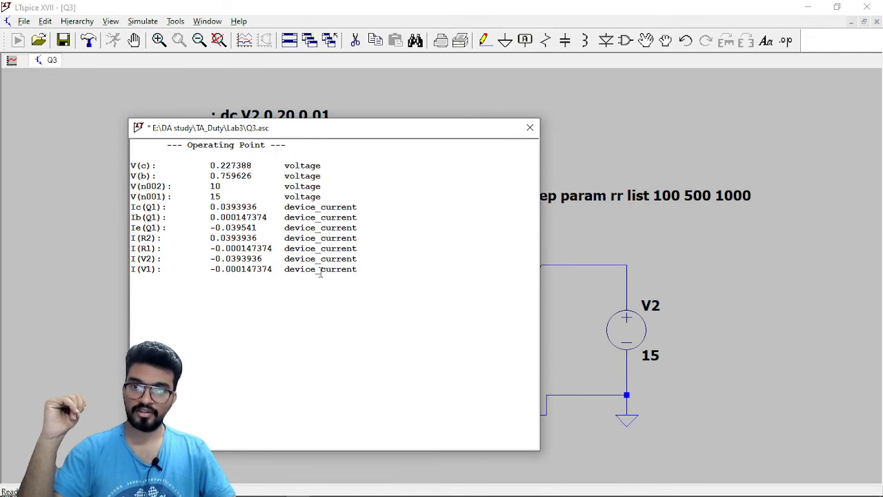
pyautogui.moveTo(207, 167); pyautogui.dragTo(256, 166)
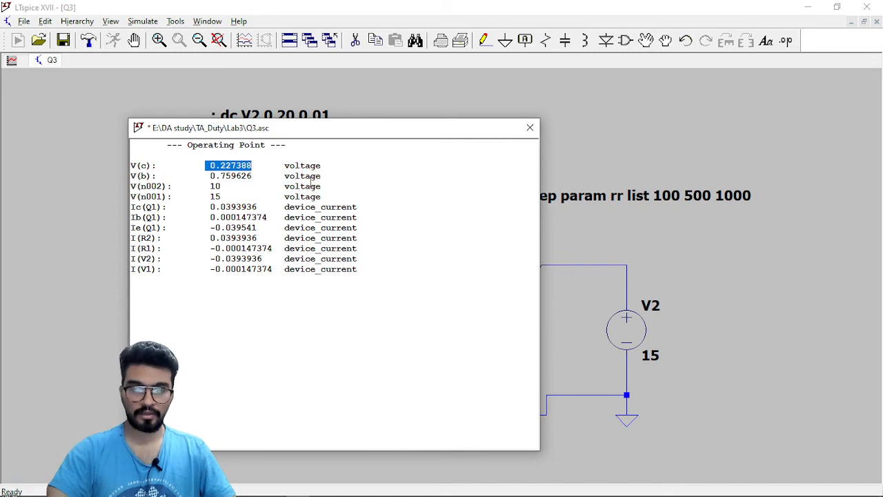
pyautogui.moveTo(388, 135); pyautogui.dragTo(472, 181)
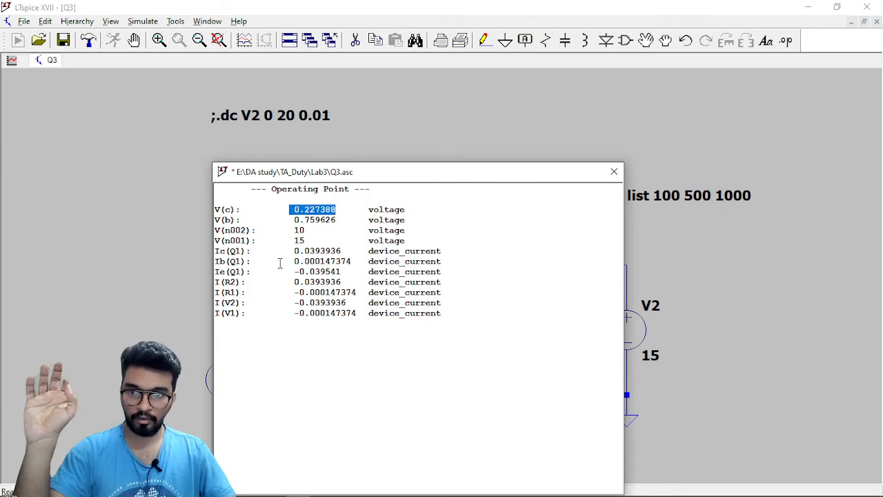
pyautogui.moveTo(296, 251); pyautogui.dragTo(343, 251)
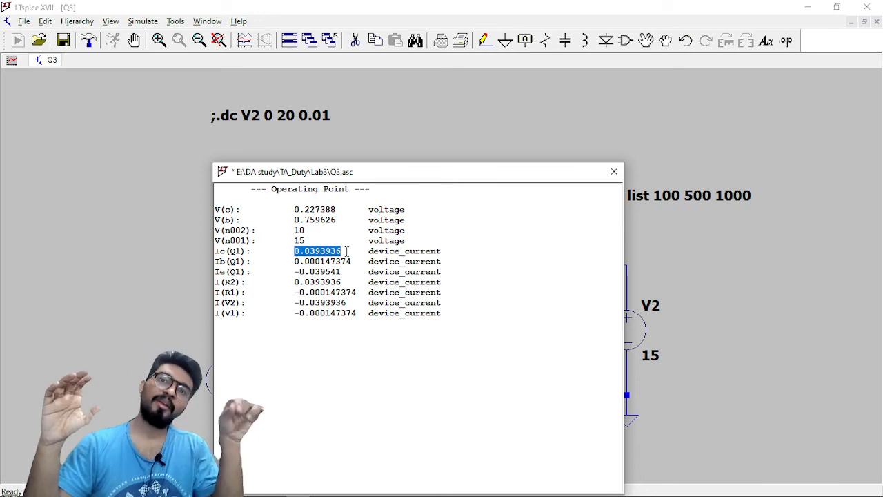
pyautogui.moveTo(293, 252); pyautogui.dragTo(569, 178)
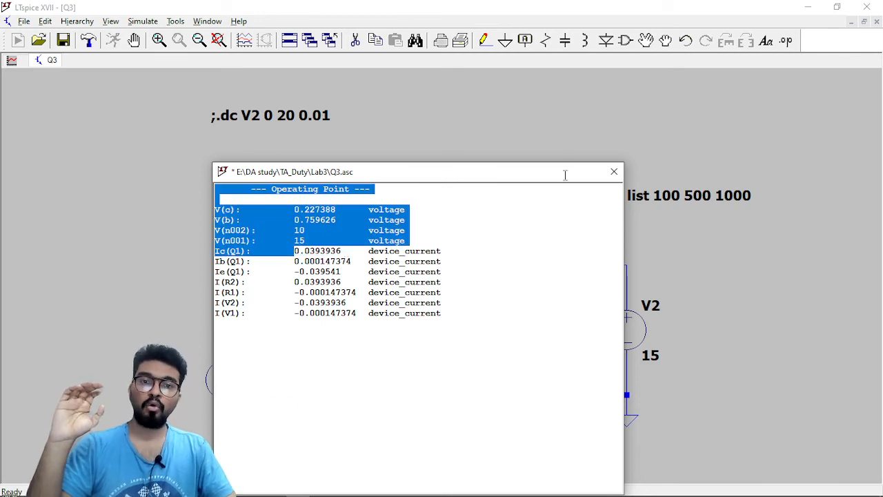
pyautogui.click(614, 171)
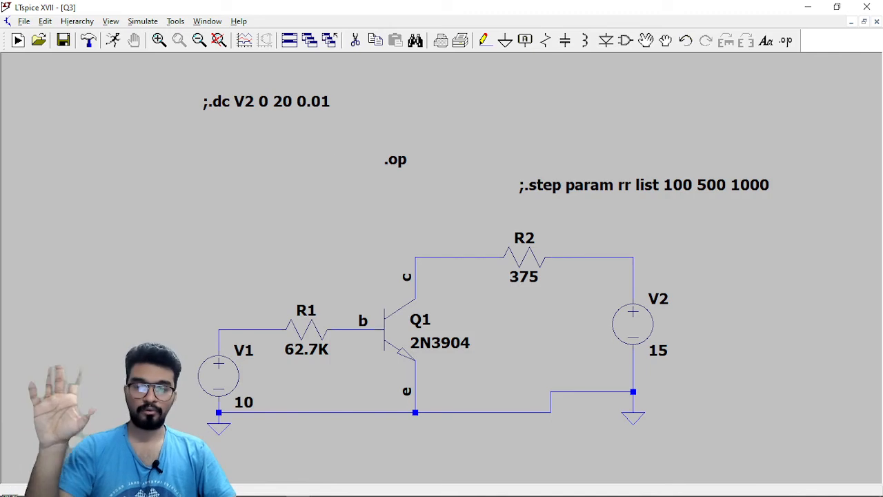
# Switch to the Q-Point web page in the browser and study the DC load line on the output characteristics curves.
pyautogui.click(233, 486)
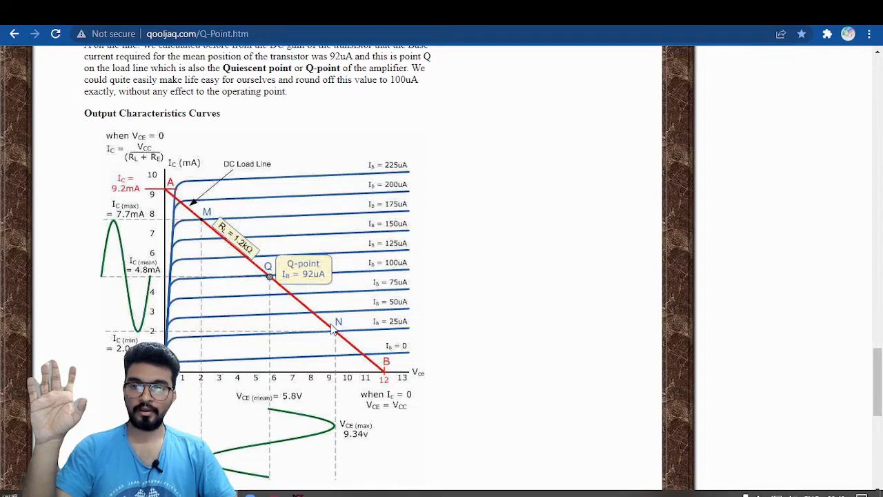
pyautogui.scroll(-2, 195, 241)
pyautogui.scroll(2, 185, 218)
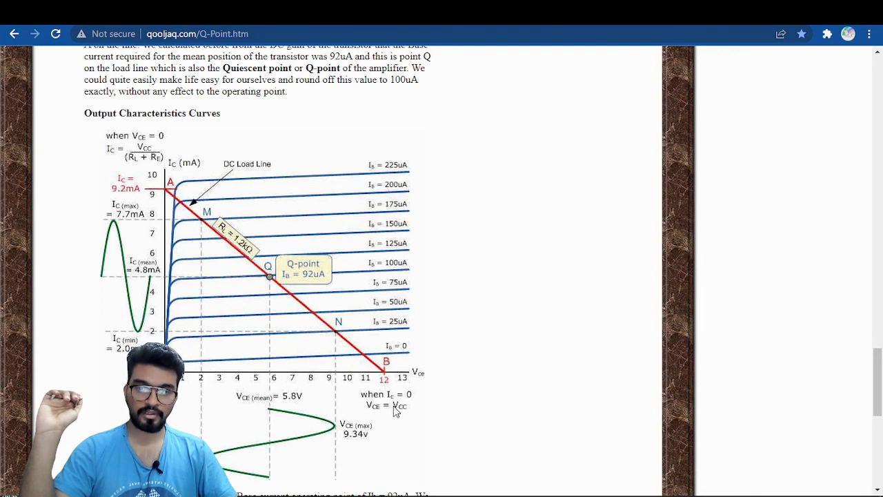
# Switch to the lab PDF in WPS Office and read question (B) on changing the base current to 100 µA.
pyautogui.click(293, 489)
pyautogui.scroll(-3, 315, 262)
pyautogui.scroll(-1, 316, 255)
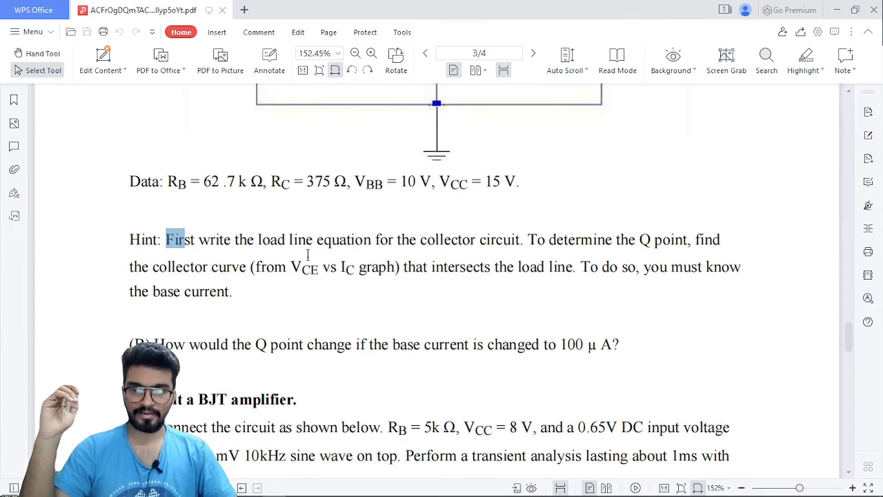
pyautogui.moveTo(212, 352); pyautogui.dragTo(414, 348)
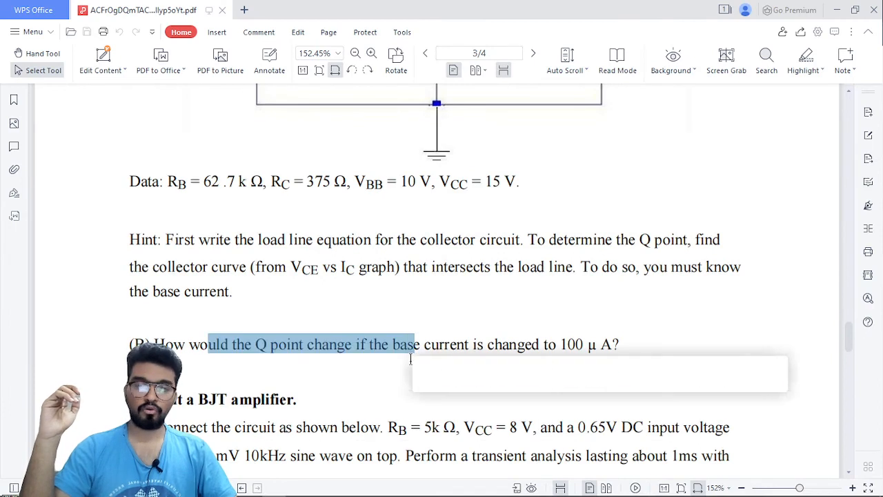
pyautogui.click(367, 352)
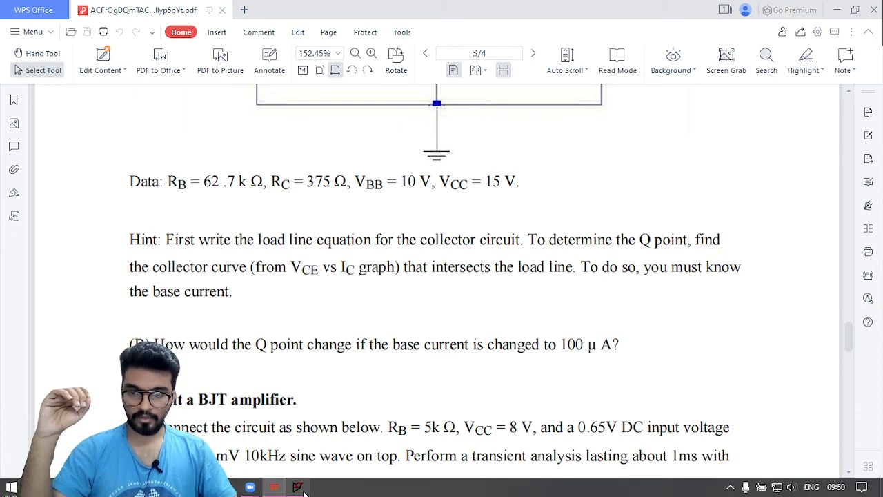
# Return to the LTspice schematic, run the operating point analysis, check the base current Ib(Q1), and close the results.
pyautogui.hotkey('alt', 'Tab')
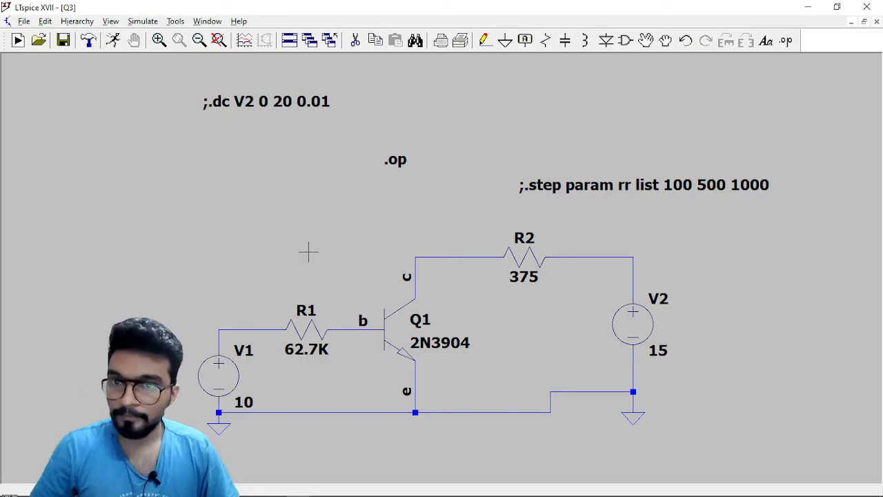
pyautogui.scroll(-1, 308, 250)
pyautogui.click(113, 40)
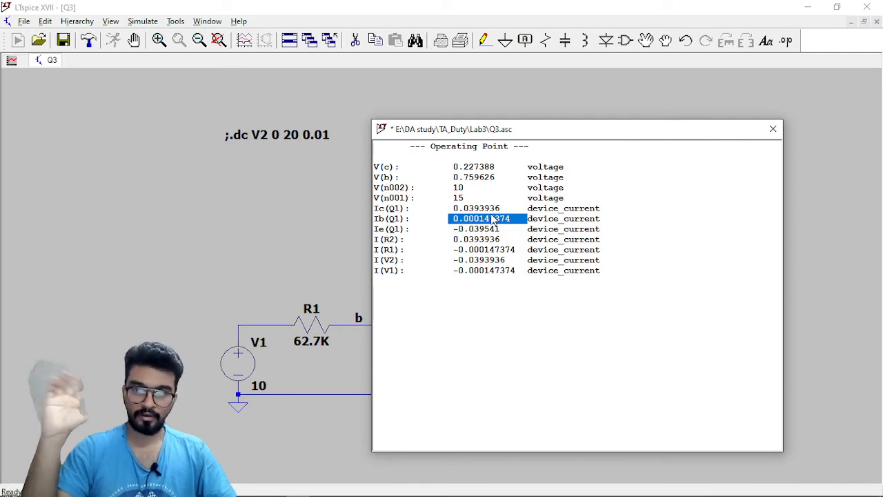
pyautogui.click(773, 130)
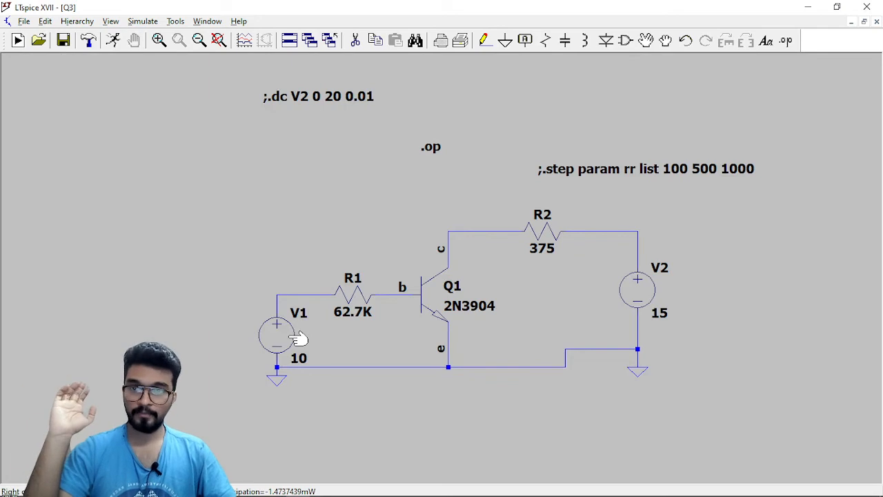
# Set the DC value of voltage source V1 to 7 V.
pyautogui.rightClick(299, 338)
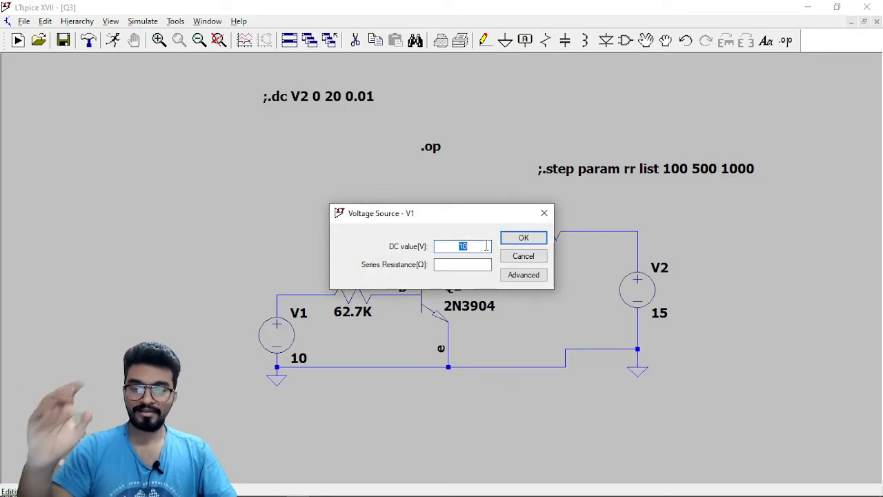
pyautogui.press('BackSpace')
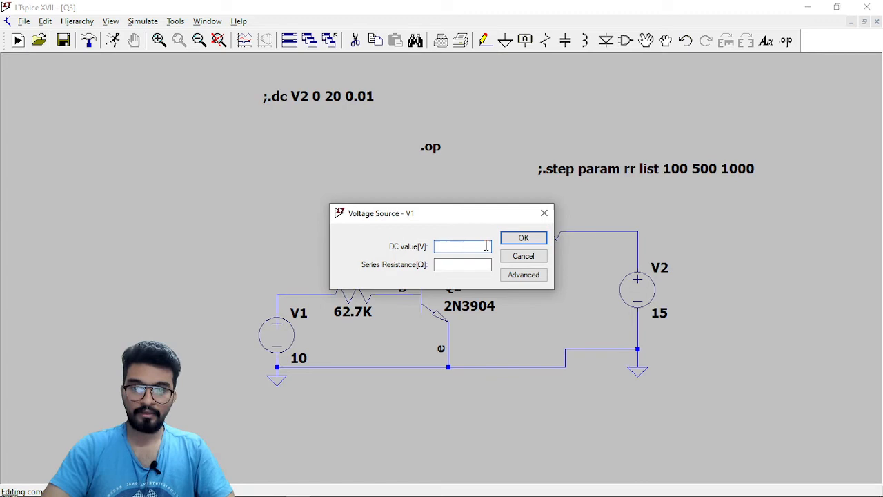
pyautogui.write('7')
pyautogui.press('Return')
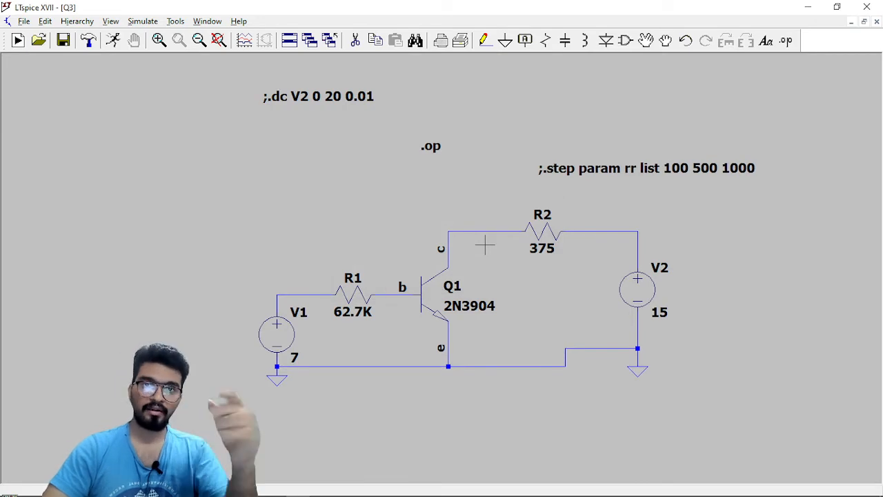
# Run the operating point analysis with the new V1 value and read Q1's base and collector currents beside the schematic.
pyautogui.click(112, 40)
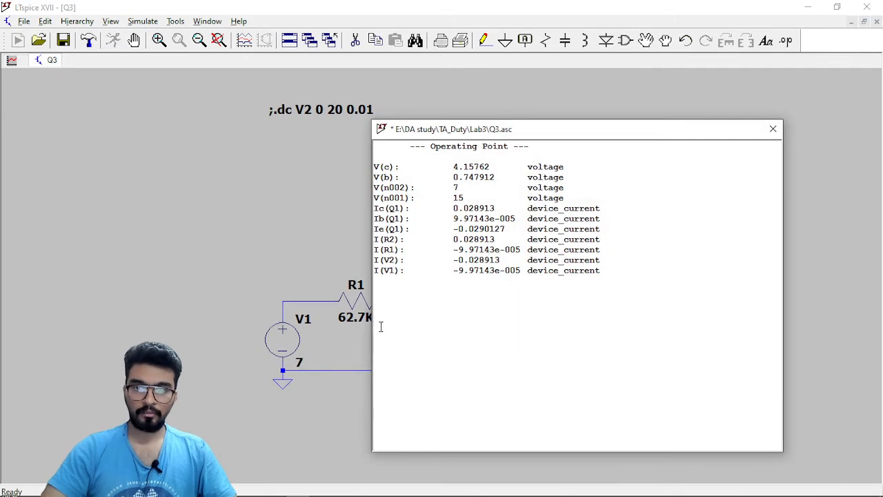
pyautogui.moveTo(538, 127); pyautogui.dragTo(633, 142)
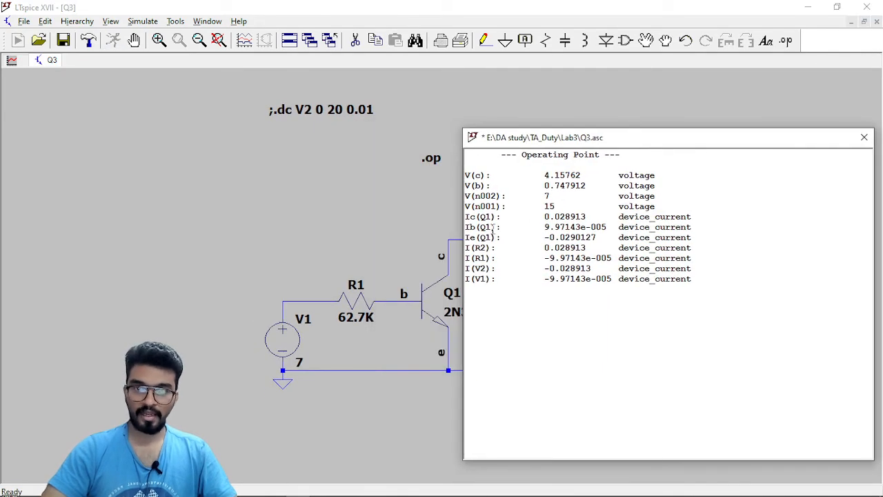
pyautogui.moveTo(544, 231); pyautogui.dragTo(616, 228)
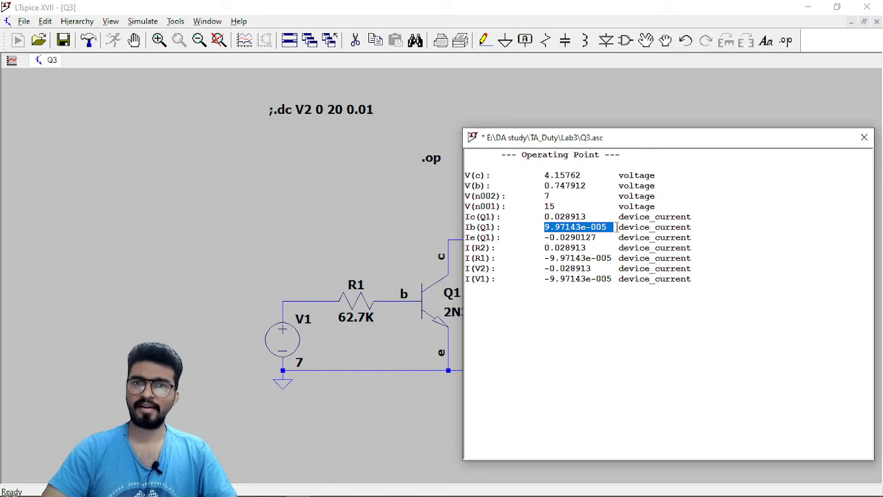
pyautogui.moveTo(720, 145); pyautogui.dragTo(501, 149)
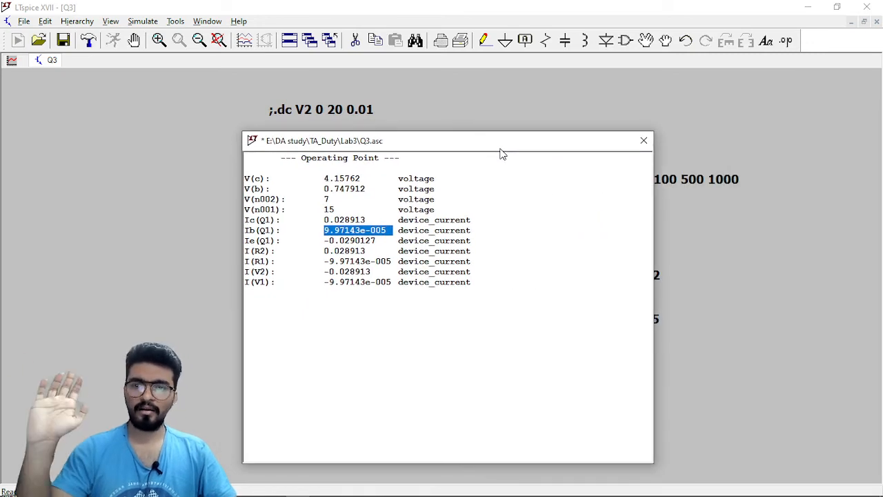
pyautogui.moveTo(501, 149); pyautogui.dragTo(363, 149)
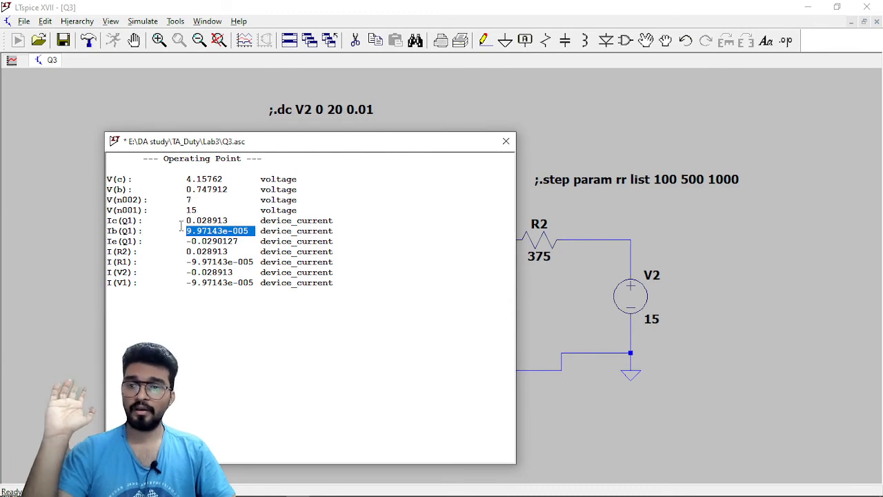
pyautogui.click(181, 226)
pyautogui.moveTo(181, 221); pyautogui.dragTo(231, 222)
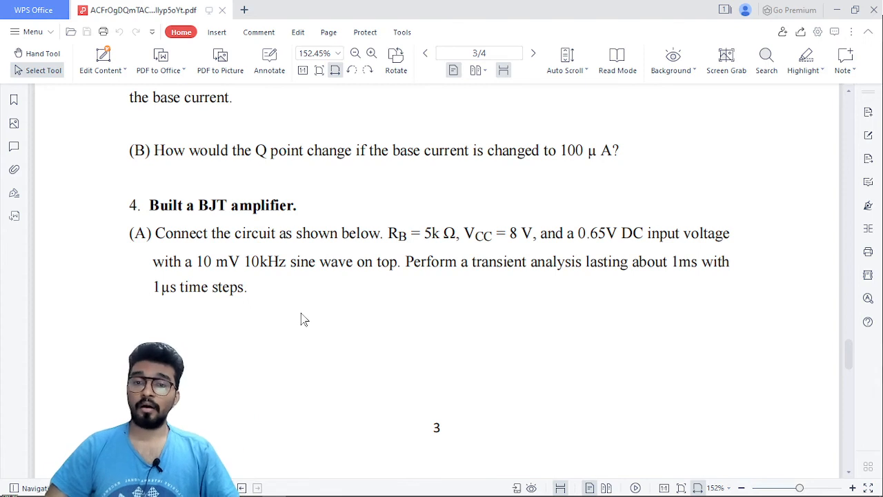
# Switch to the lab PDF and read section 4(A) on the BJT amplifier, covering component values, input signal and transient analysis settings.
pyautogui.moveTo(388, 233); pyautogui.dragTo(468, 236)
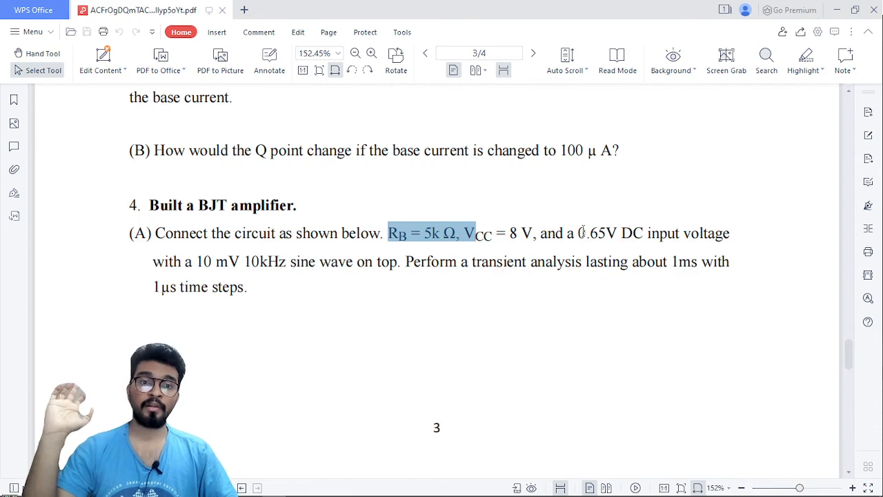
pyautogui.moveTo(581, 232); pyautogui.dragTo(636, 234)
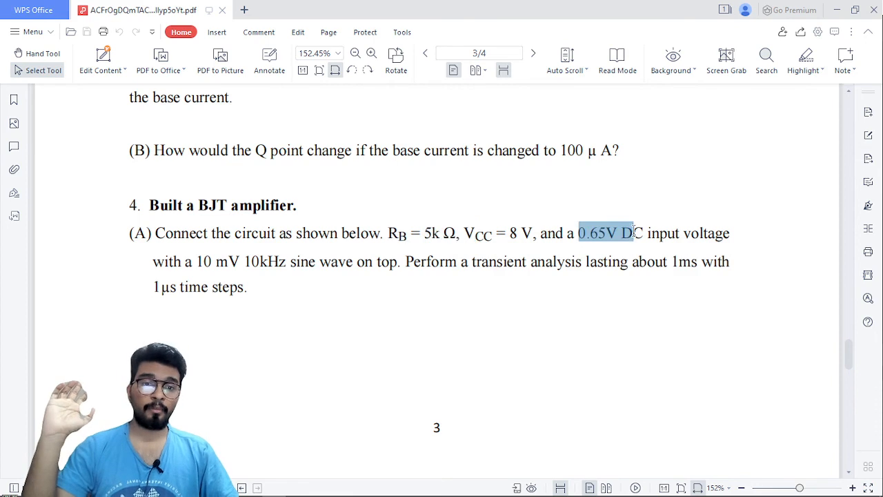
pyautogui.click(372, 264)
pyautogui.moveTo(195, 261); pyautogui.dragTo(298, 262)
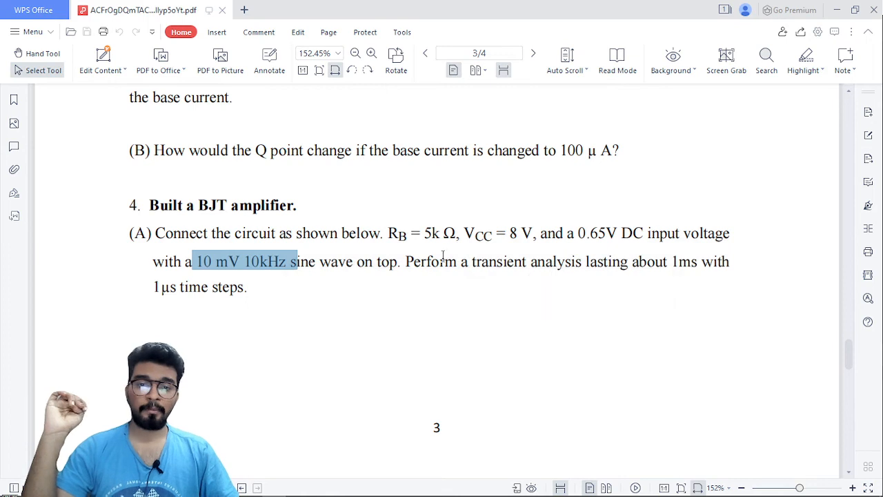
pyautogui.moveTo(462, 261); pyautogui.dragTo(699, 262)
pyautogui.moveTo(275, 283); pyautogui.dragTo(174, 295)
pyautogui.click(371, 297)
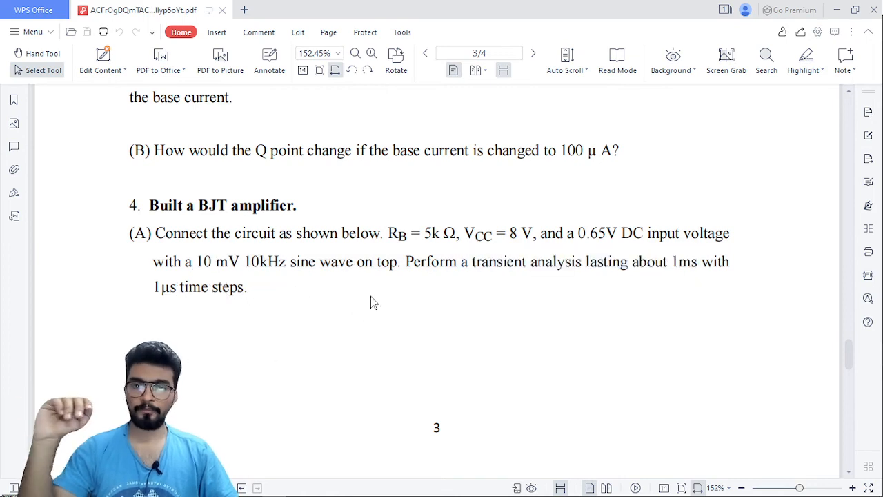
# Review the DC input voltage and superimposed sine wave specification in section 4(A) of the lab PDF.
pyautogui.scroll(-3, 373, 295)
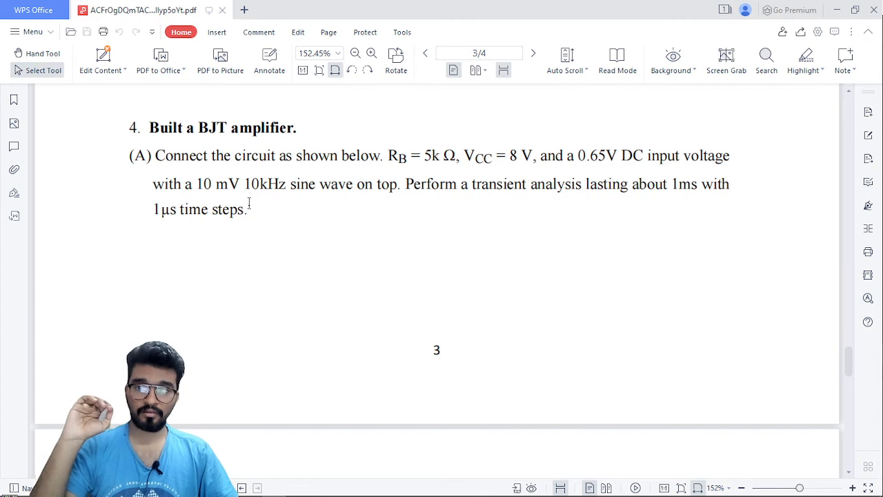
pyautogui.moveTo(568, 157); pyautogui.dragTo(652, 156)
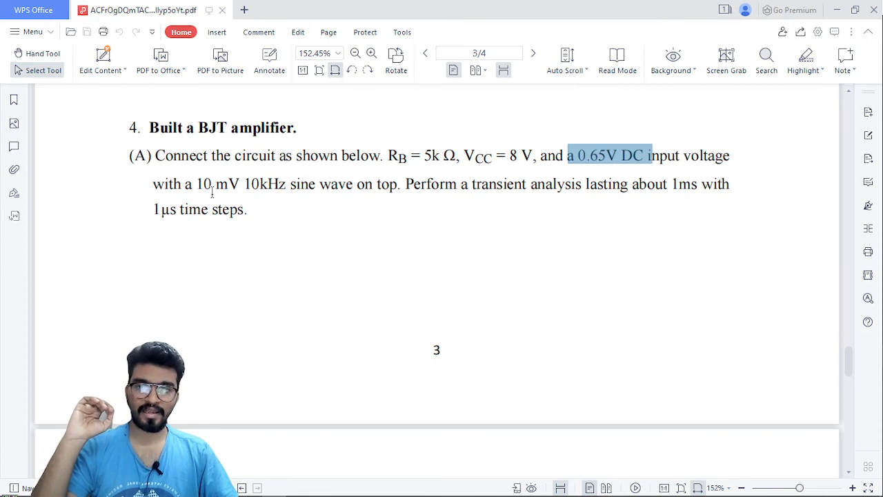
pyautogui.moveTo(185, 184); pyautogui.dragTo(296, 185)
pyautogui.click(263, 208)
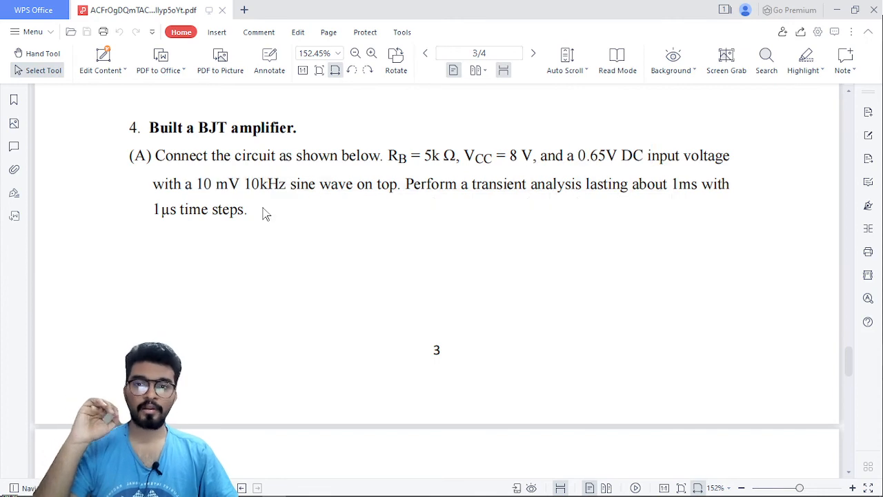
# Compare the 0.65V DC input level with the 10 mV 10kHz sine wave by marking both values in the amplifier instructions.
pyautogui.moveTo(579, 155); pyautogui.dragTo(652, 157)
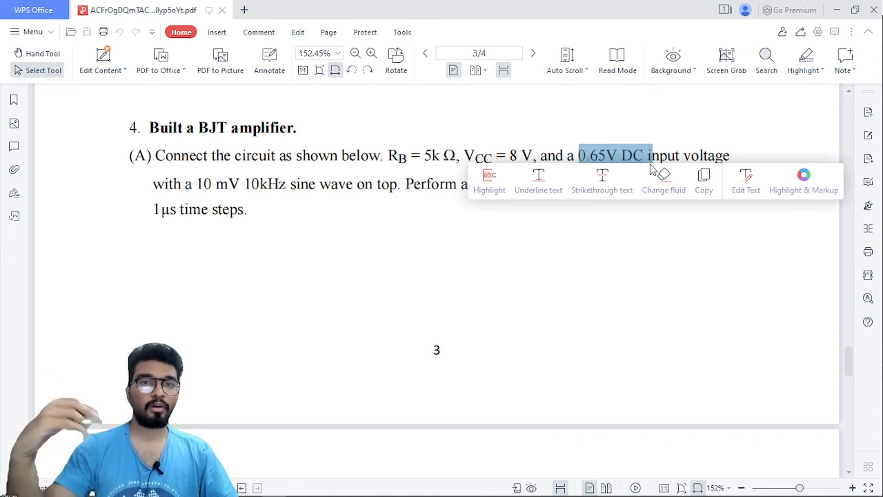
pyautogui.moveTo(196, 183); pyautogui.dragTo(286, 185)
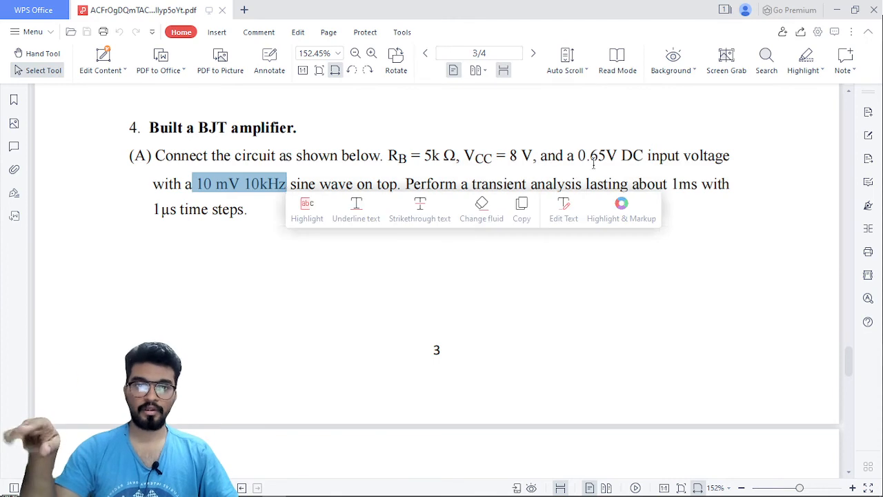
pyautogui.moveTo(579, 156); pyautogui.dragTo(633, 157)
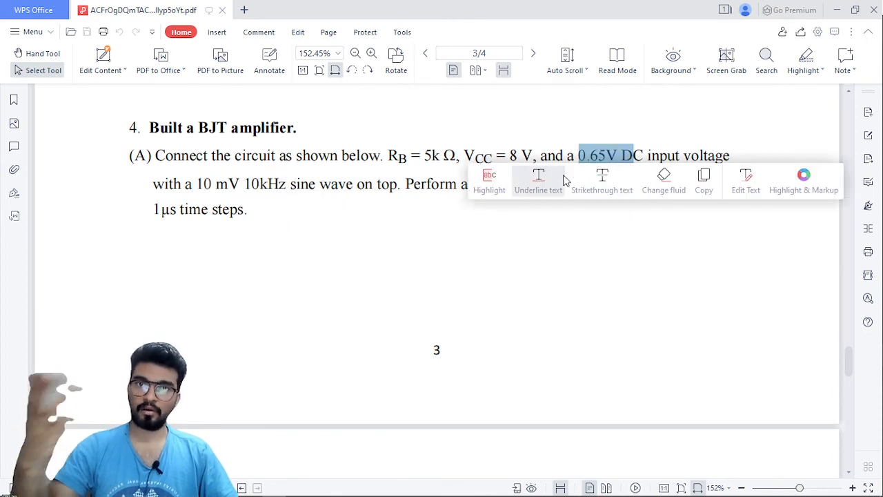
pyautogui.click(446, 206)
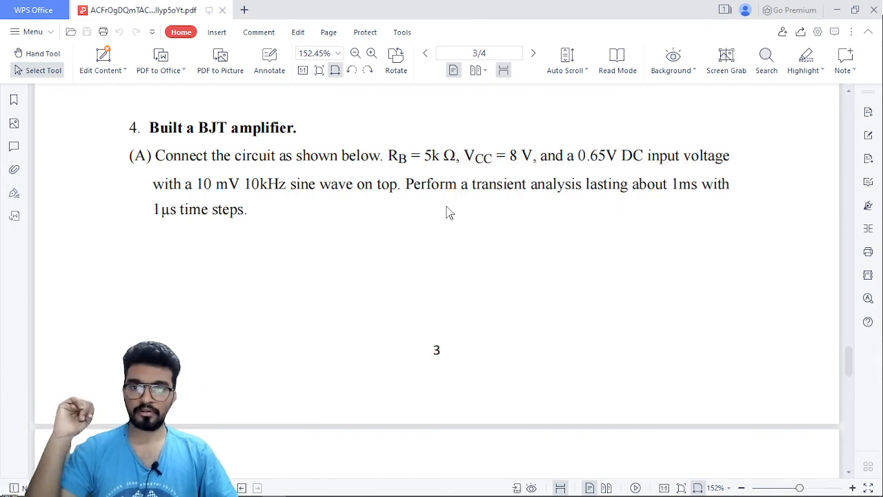
# Examine the BJT amplifier circuit diagram on page 4 and the Vout and Vin waveform task and follow-up question below it.
pyautogui.scroll(-5, 447, 207)
pyautogui.scroll(-1, 449, 399)
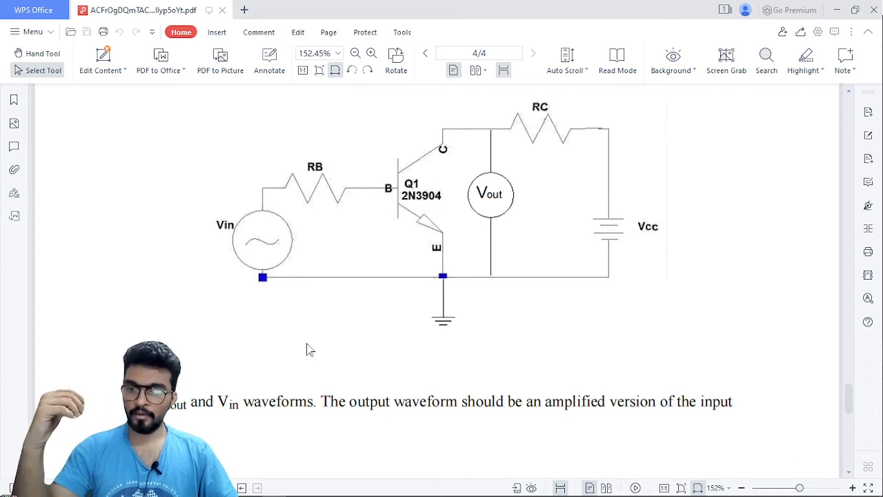
pyautogui.moveTo(191, 401); pyautogui.dragTo(315, 405)
pyautogui.click(367, 379)
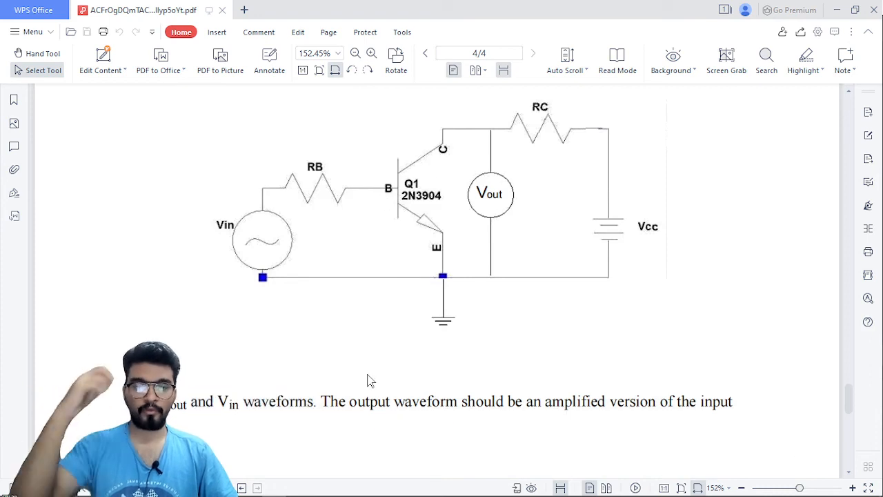
pyautogui.scroll(-1, 370, 375)
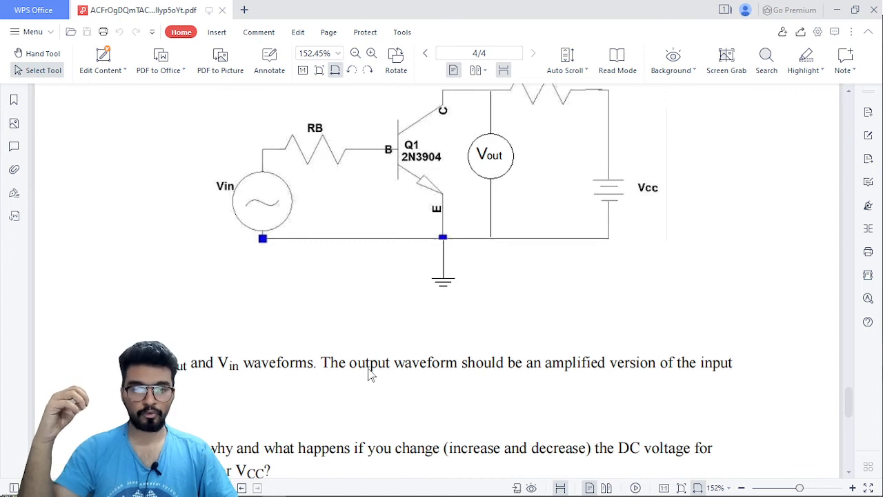
pyautogui.scroll(1, 368, 369)
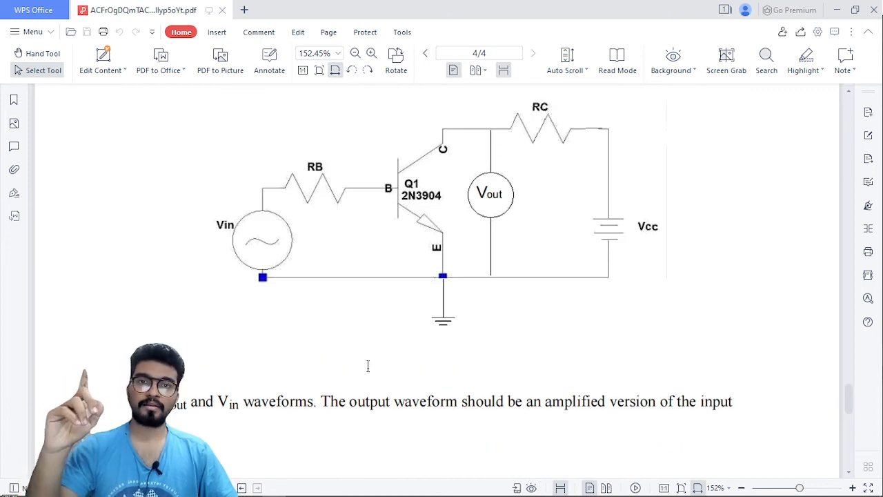
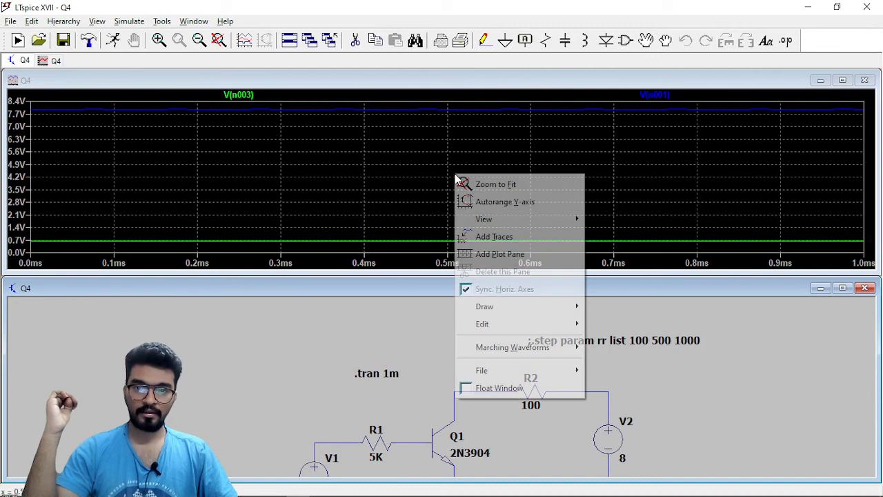
# Add a second plot pane, move the V(n003) trace into it away from V(n001), and enlarge the waveform window.
pyautogui.moveTo(502, 219)
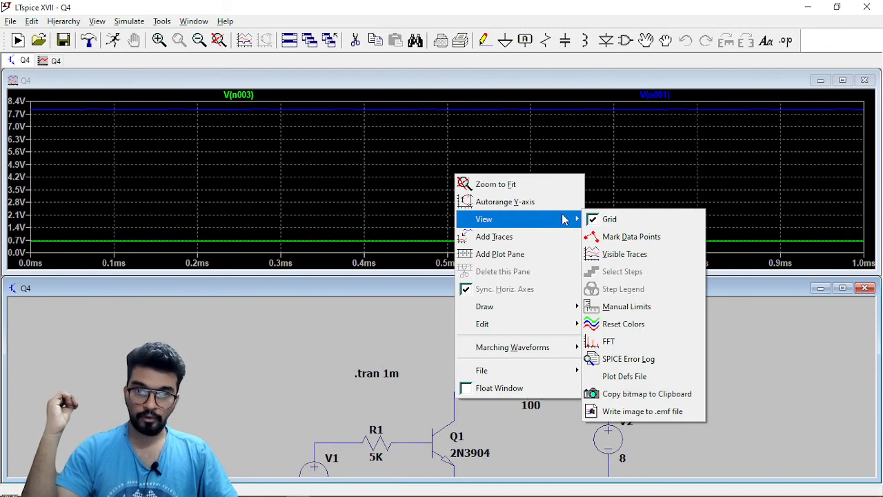
pyautogui.click(558, 254)
pyautogui.moveTo(232, 177); pyautogui.dragTo(625, 114)
pyautogui.click(842, 80)
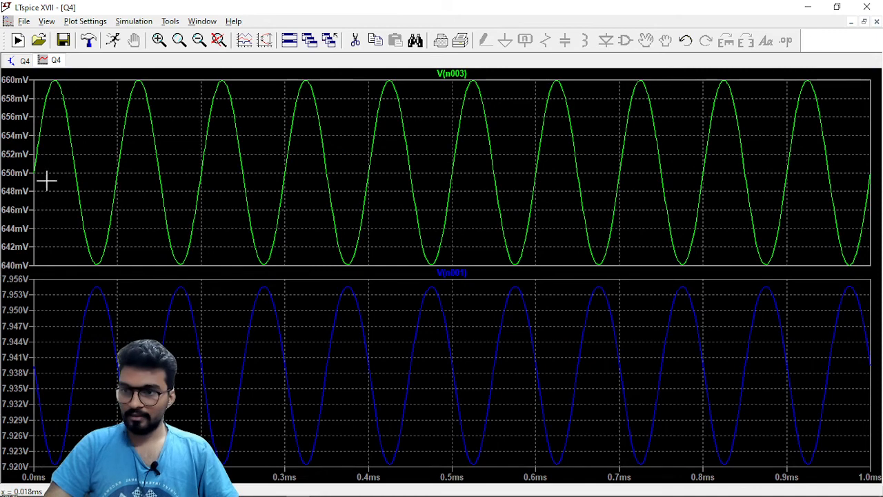
# Check the average value of the V(n003) waveform and that of V(n001) over the full 1 ms interval.
pyautogui.keyDown('ctrl'); pyautogui.click(464, 78); pyautogui.keyUp('ctrl')
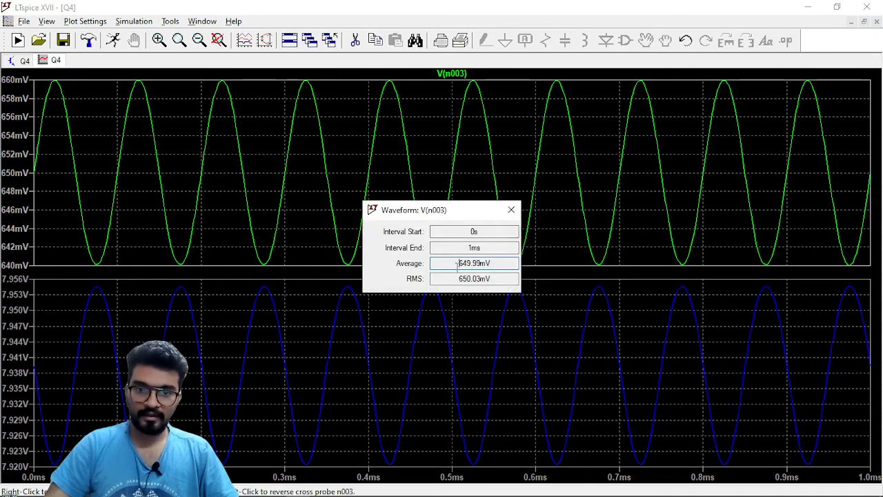
pyautogui.moveTo(456, 262); pyautogui.dragTo(492, 263)
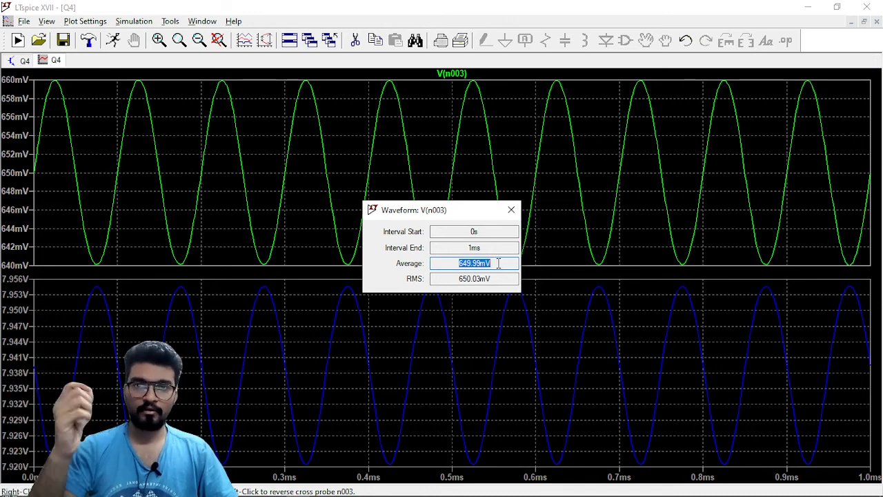
pyautogui.click(510, 211)
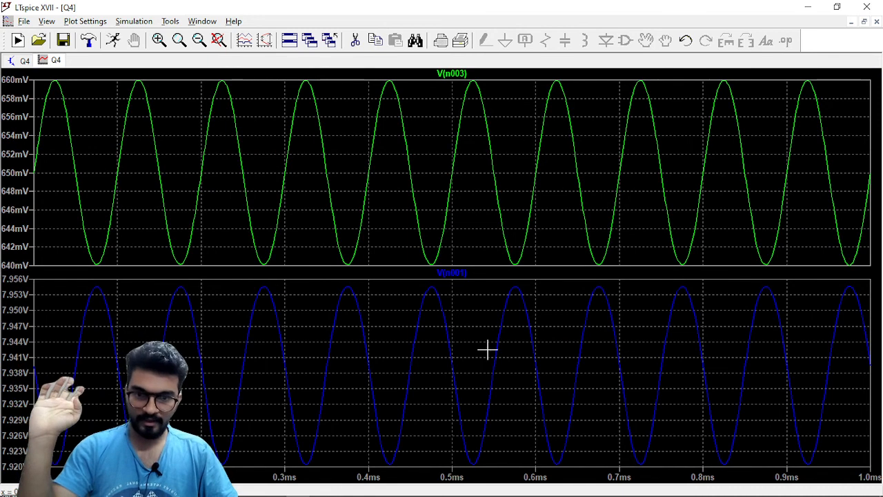
pyautogui.keyDown('ctrl'); pyautogui.click(469, 276); pyautogui.keyUp('ctrl')
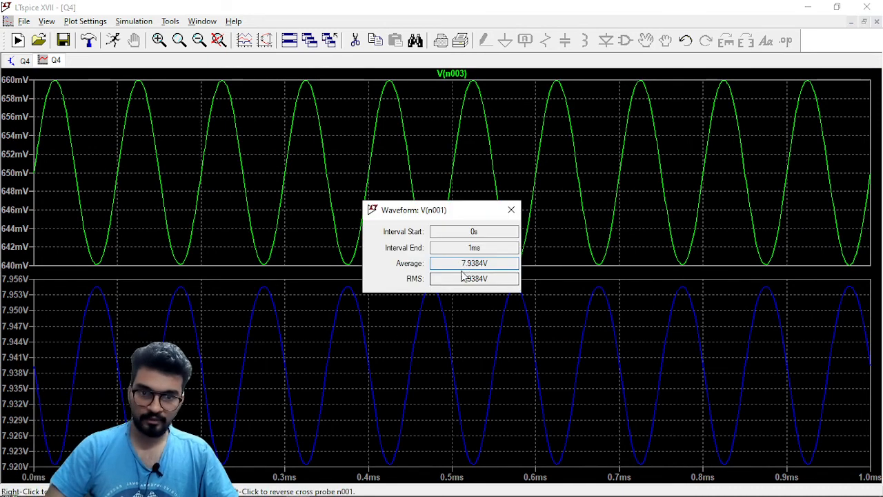
pyautogui.moveTo(457, 263); pyautogui.dragTo(492, 262)
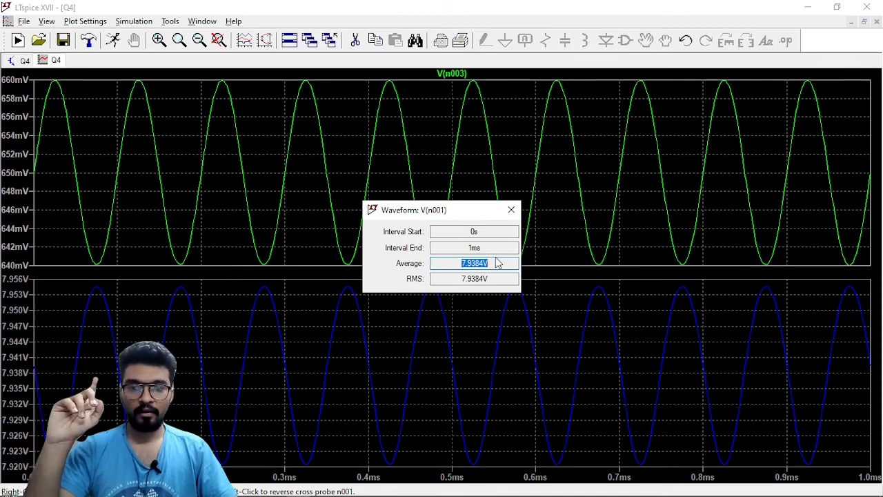
pyautogui.click(511, 211)
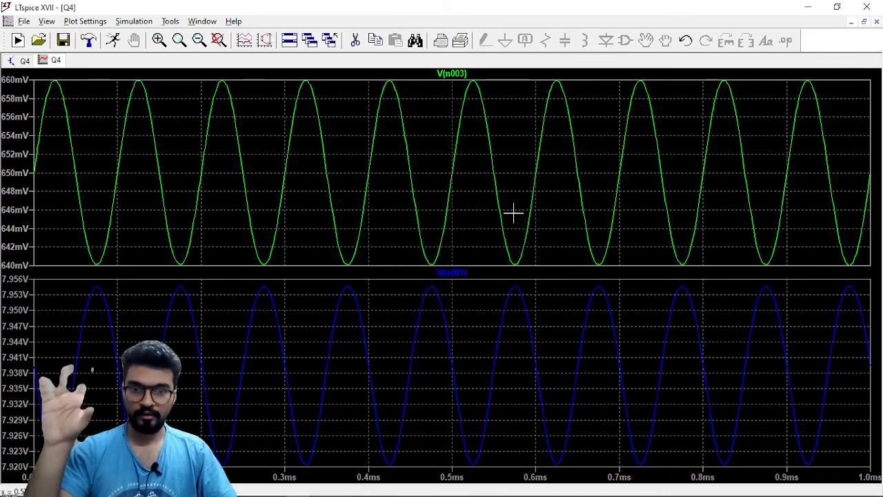
# Measure the peak-to-peak swing of V(n001) with two cursors on a neighbouring crest and trough.
pyautogui.click(464, 273)
pyautogui.click(463, 274)
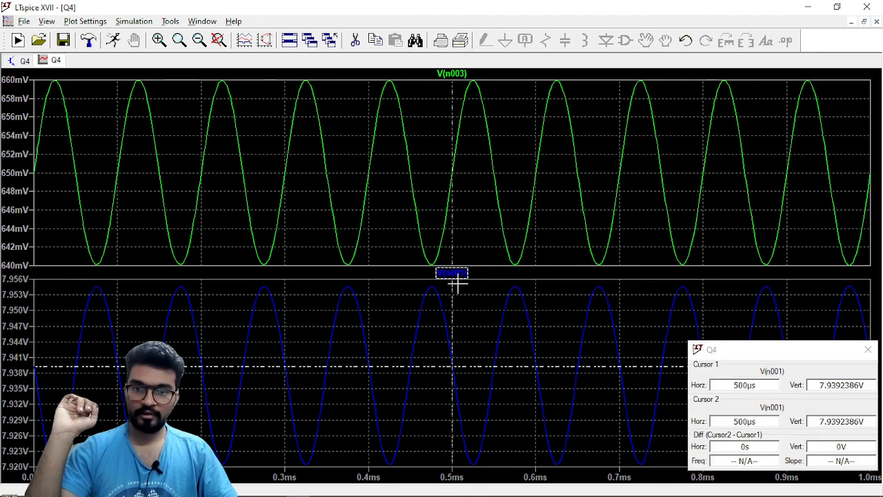
pyautogui.moveTo(452, 305)
pyautogui.mouseDown()
pyautogui.moveTo(433, 310)
pyautogui.moveTo(473, 319)
pyautogui.mouseUp()
pyautogui.moveTo(776, 350); pyautogui.dragTo(722, 203)
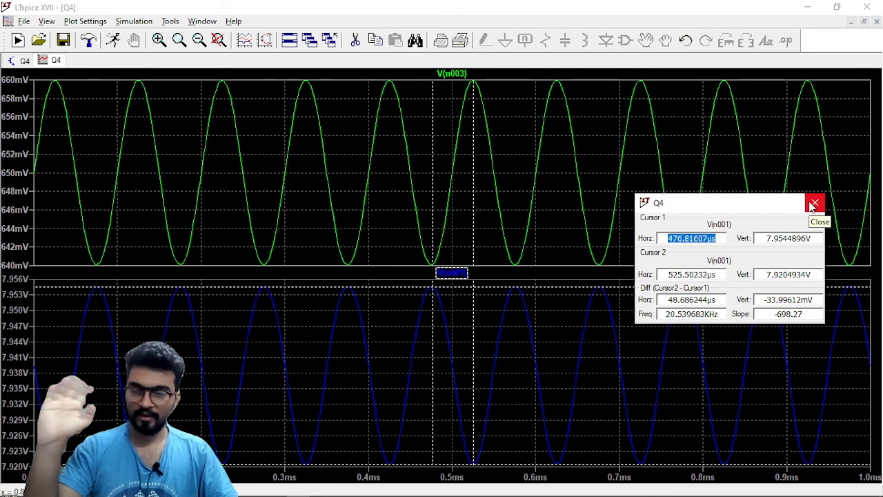
pyautogui.click(812, 205)
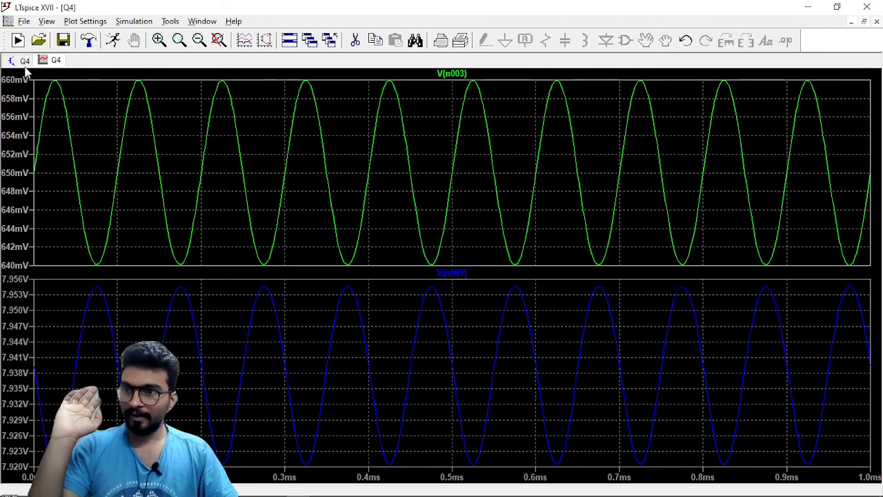
# Set the DC offset of sine source V1 to 0.15 V, rerun the transient simulation and enlarge the waveform plots.
pyautogui.click(20, 61)
pyautogui.scroll(3, 375, 294)
pyautogui.rightClick(273, 393)
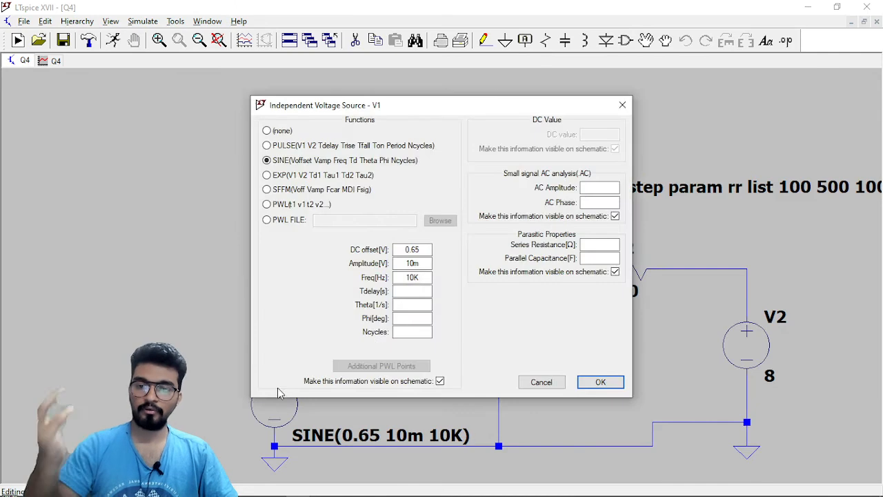
pyautogui.click(416, 249)
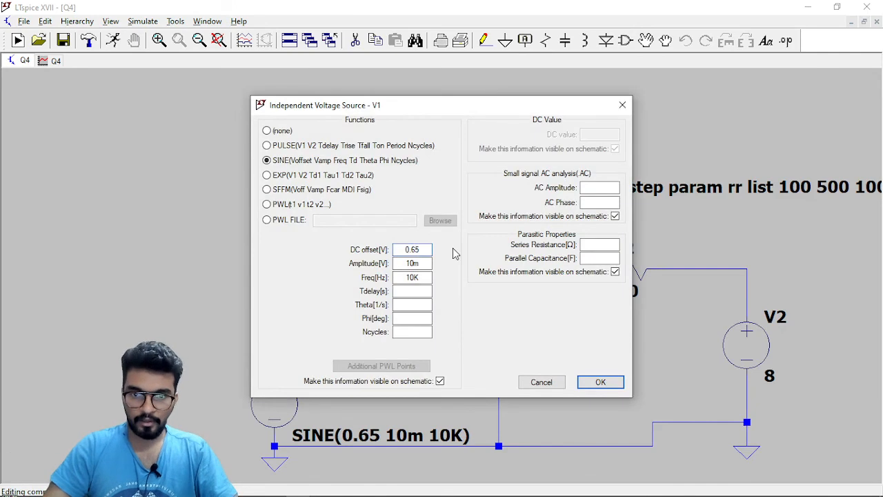
pyautogui.press('BackSpace')
pyautogui.write('1')
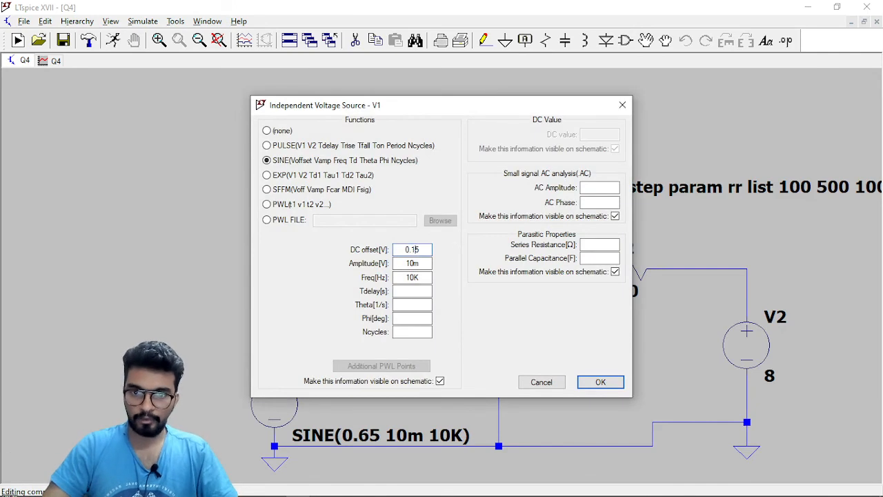
pyautogui.click(618, 384)
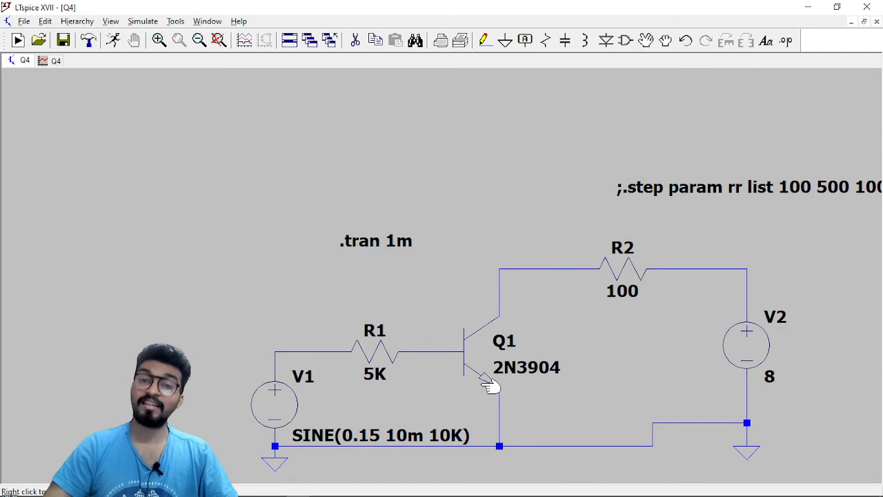
pyautogui.click(113, 40)
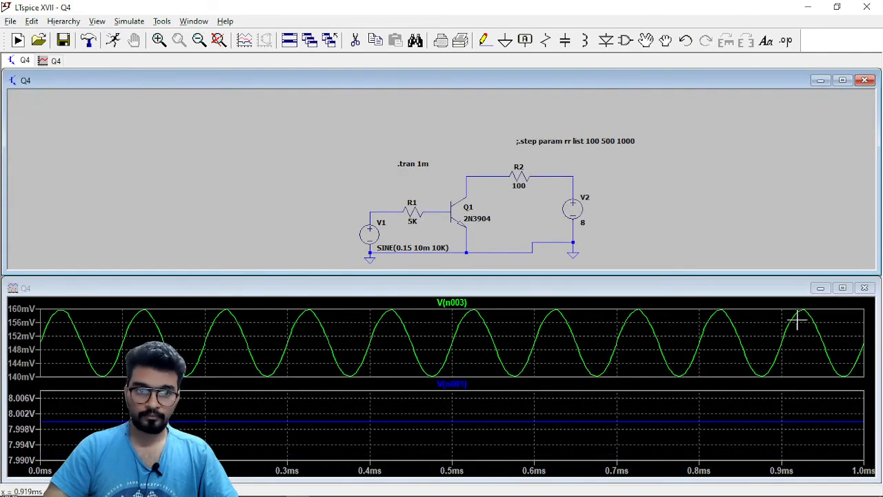
pyautogui.click(842, 287)
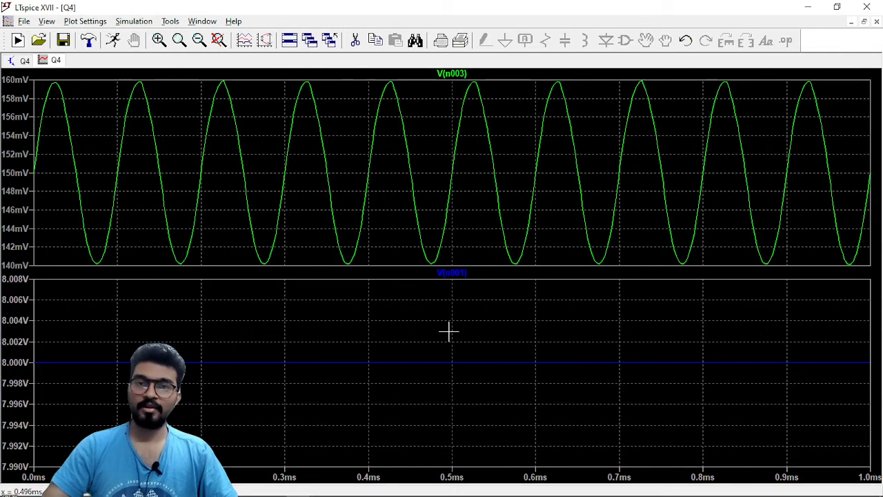
# Undo the DC offset change on source V1 and rerun the transient simulation.
pyautogui.click(25, 61)
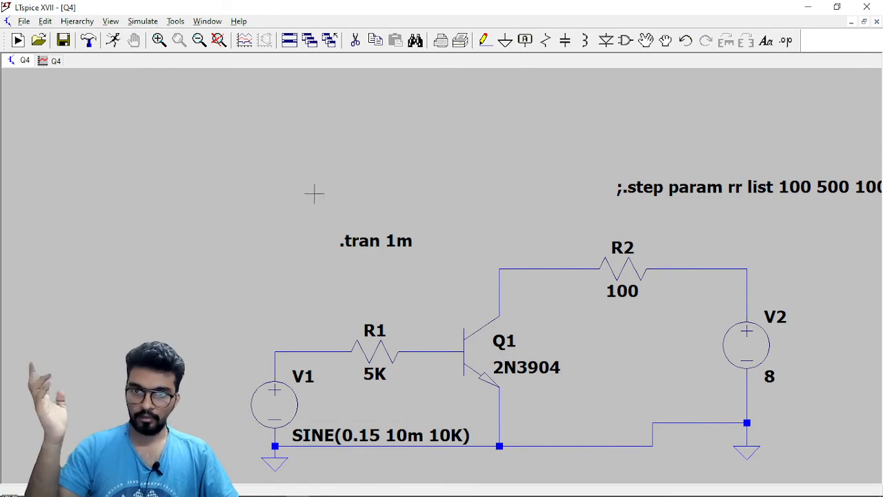
pyautogui.click(686, 42)
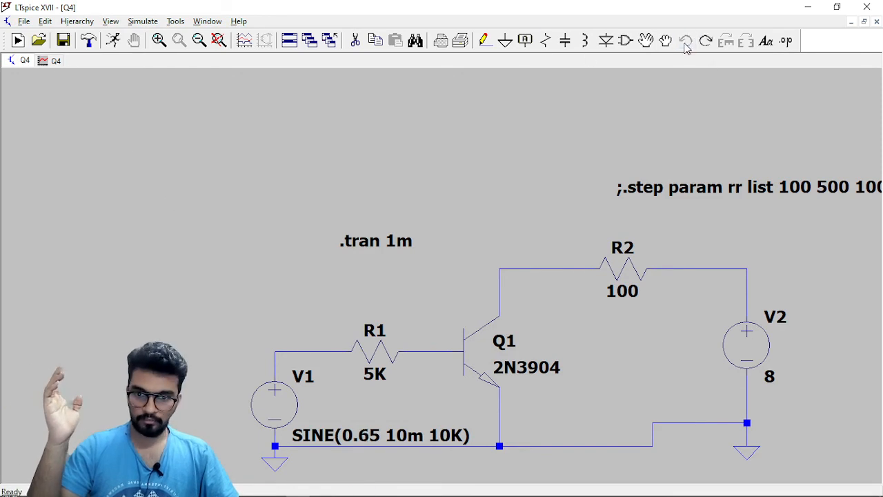
pyautogui.click(113, 41)
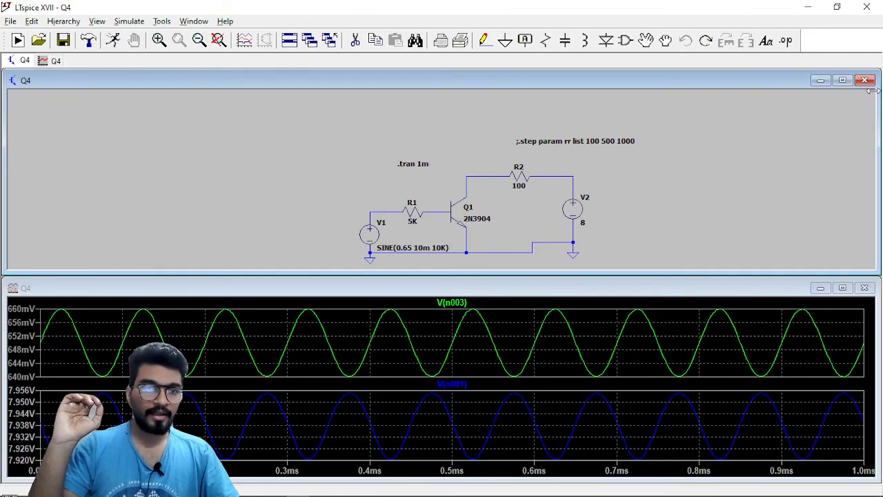
# Enlarge the schematic and set the resistance of R2 to the parameter {rr}.
pyautogui.click(843, 80)
pyautogui.scroll(1, 565, 278)
pyautogui.scroll(-1, 564, 278)
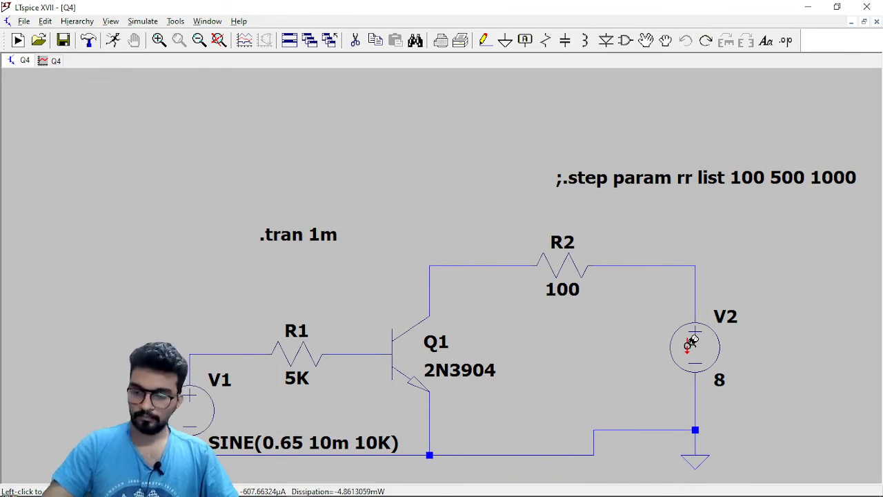
pyautogui.rightClick(563, 273)
pyautogui.write('{}')
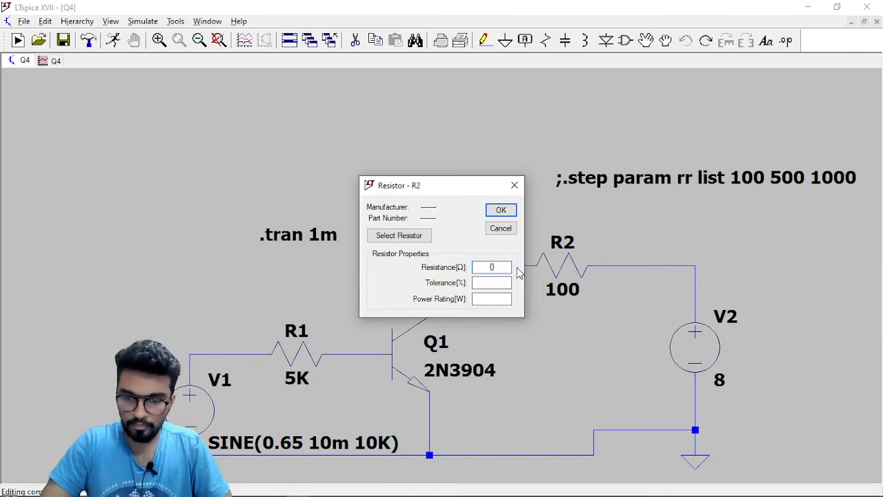
pyautogui.write('rr')
pyautogui.press('Return')
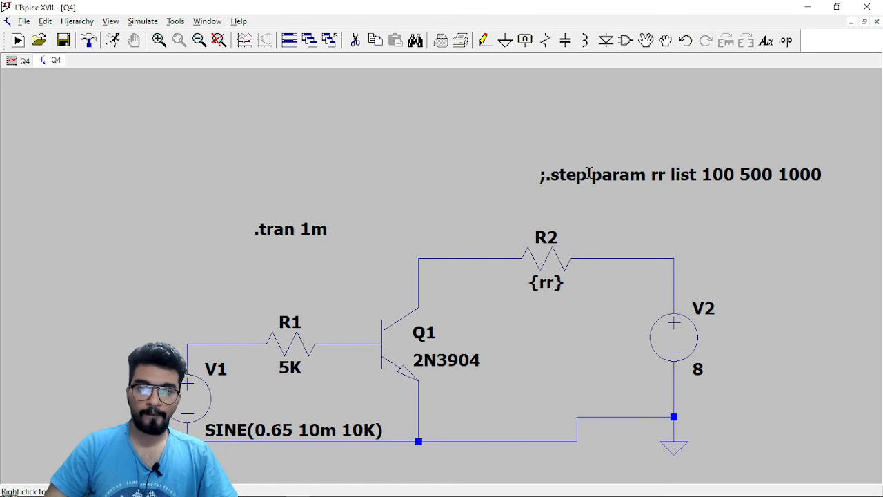
pyautogui.rightClick(590, 174)
pyautogui.click(433, 262)
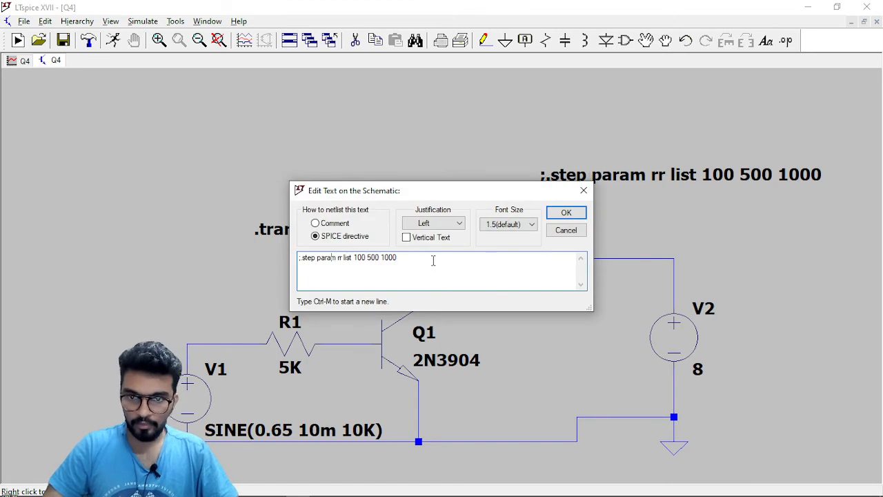
pyautogui.press('Delete')
pyautogui.press('Return')
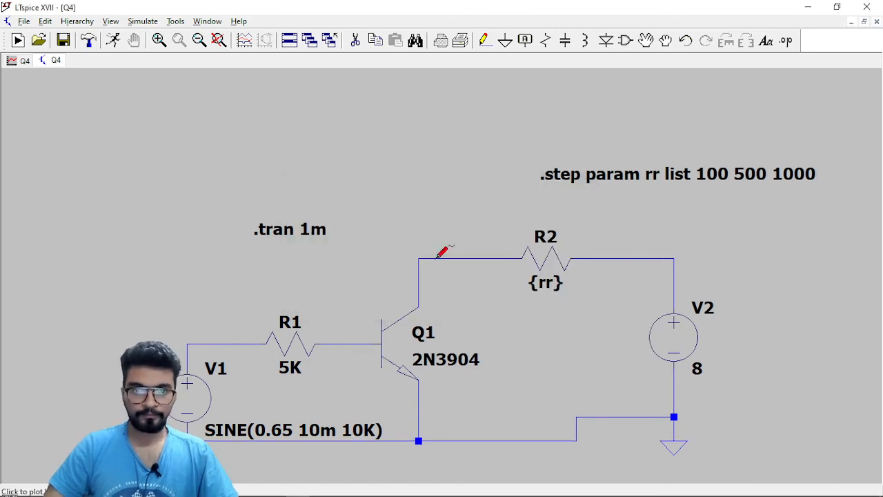
# Run the stepped transient simulation, enlarge the waveform plots, and compare the curves with the stepped R2 in the schematic.
pyautogui.click(113, 40)
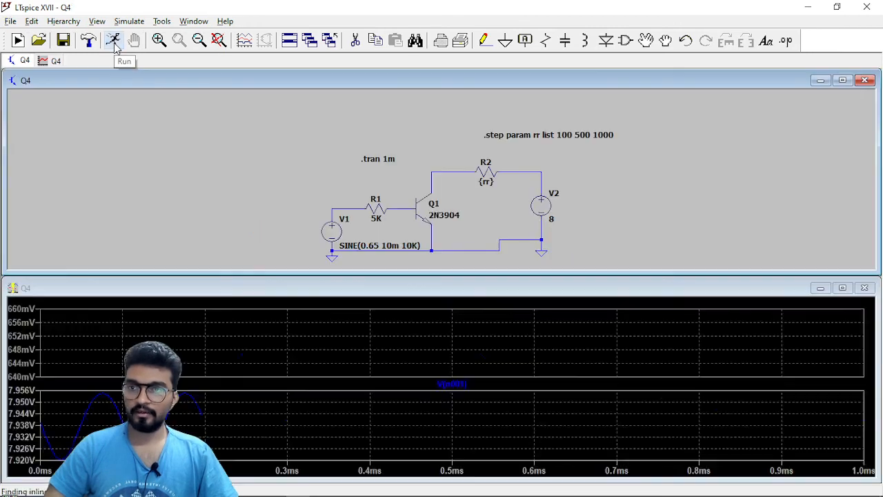
pyautogui.click(842, 288)
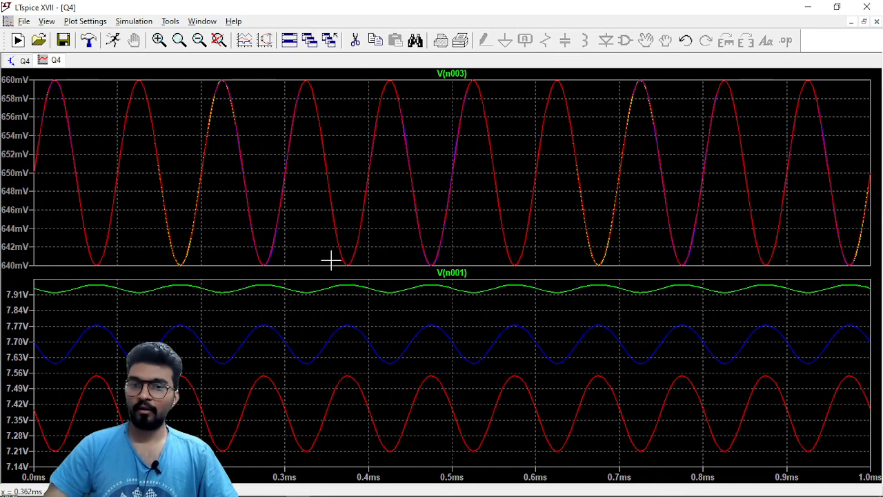
pyautogui.click(25, 61)
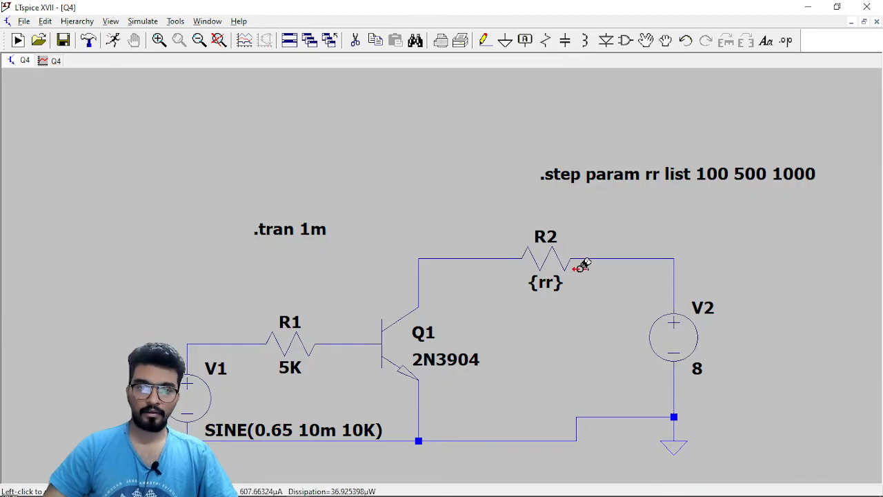
pyautogui.click(51, 61)
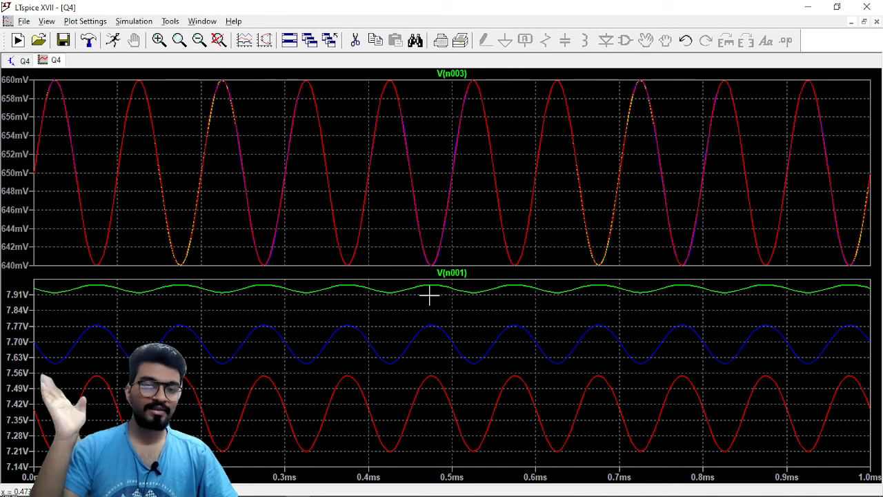
# Measure the peak-to-peak swing of the uppermost V(n001) curve, for R2 at 100 ohms, with two cursors.
pyautogui.click(460, 275)
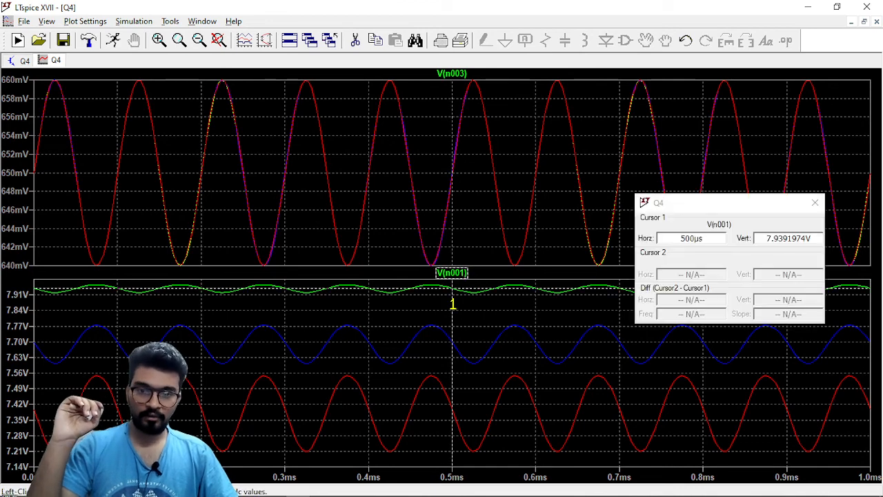
pyautogui.click(454, 274)
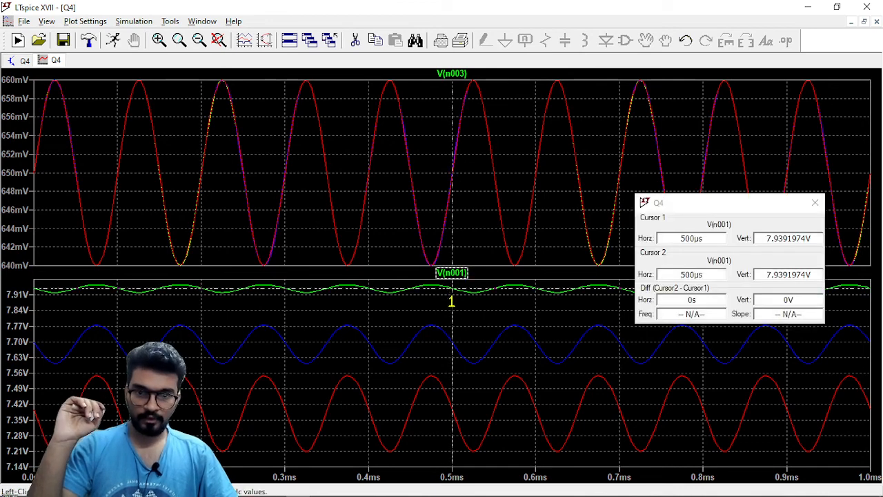
pyautogui.moveTo(451, 302); pyautogui.dragTo(474, 310)
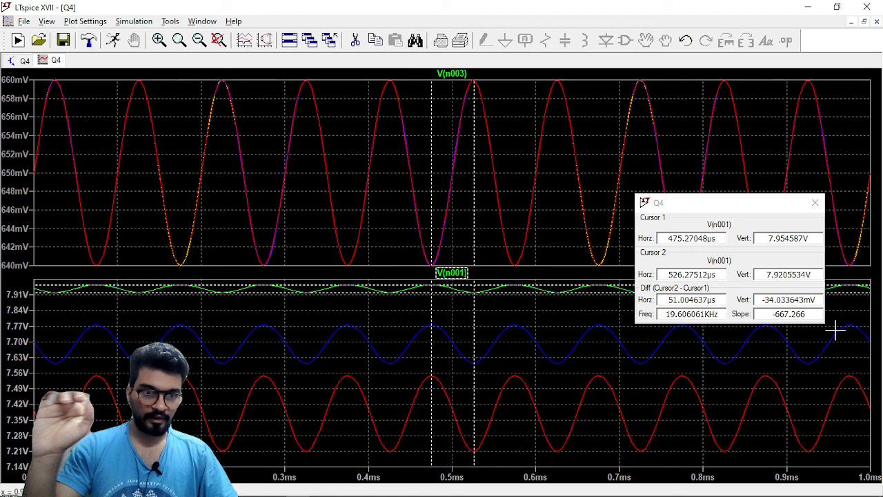
pyautogui.click(761, 299)
pyautogui.moveTo(761, 300); pyautogui.dragTo(817, 300)
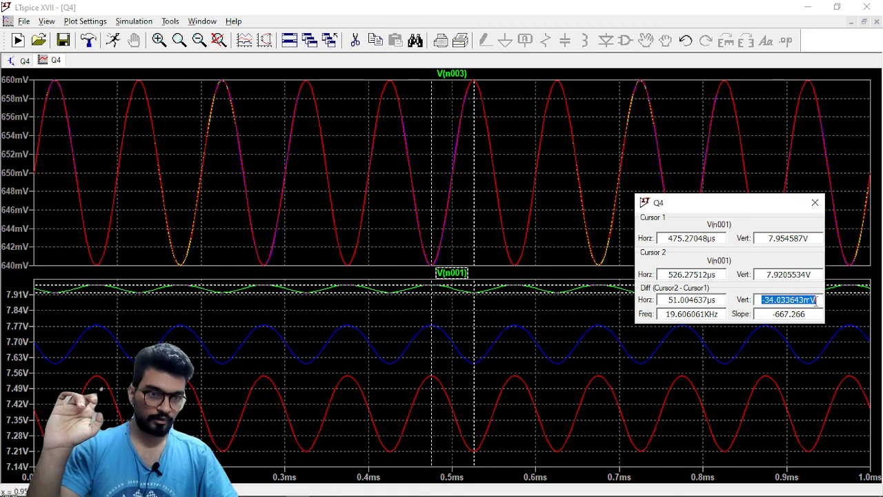
pyautogui.click(802, 299)
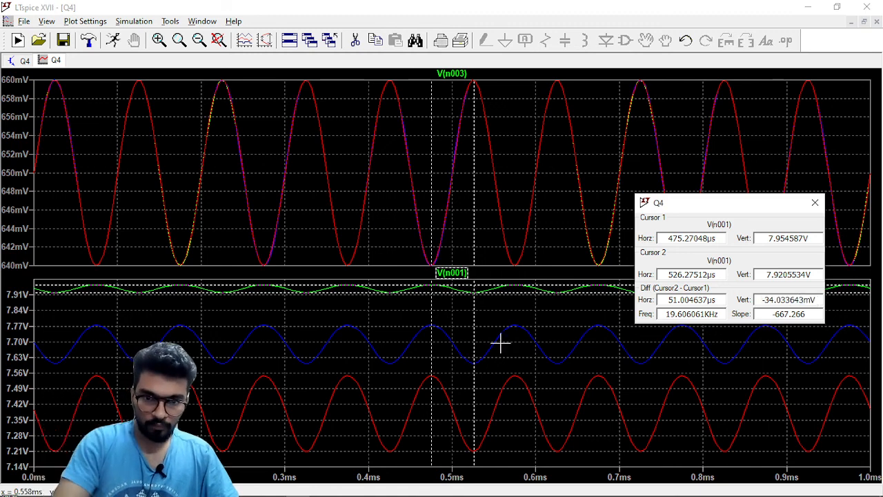
# Move both cursors to the middle V(n001) curve, for R2 at 500 ohms, and measure its peak-to-peak swing.
pyautogui.click(475, 322)
pyautogui.press('Up')
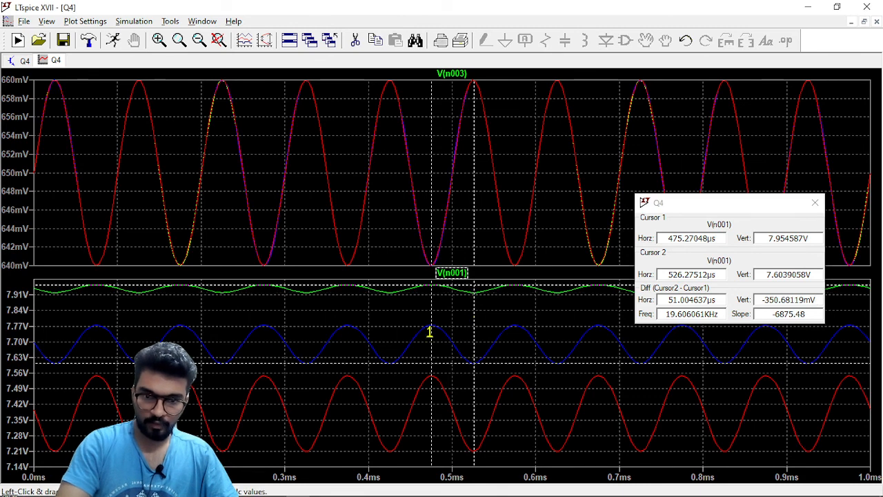
pyautogui.press('Up')
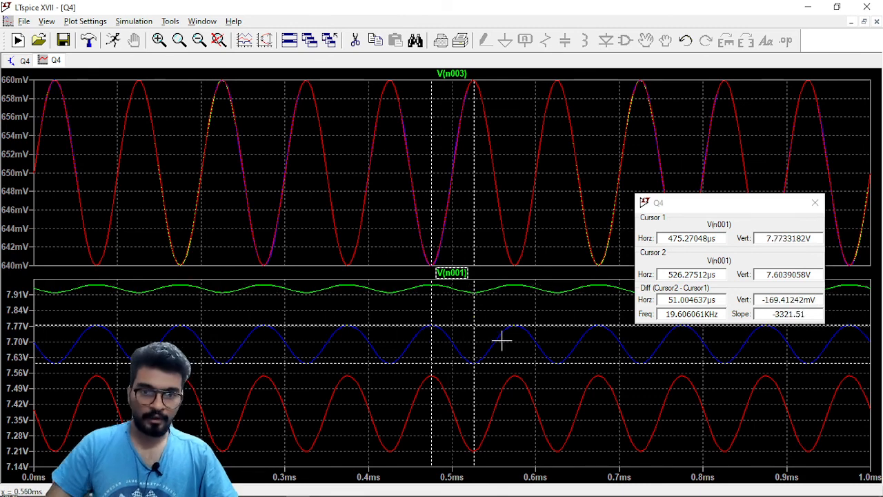
pyautogui.moveTo(761, 299); pyautogui.dragTo(828, 311)
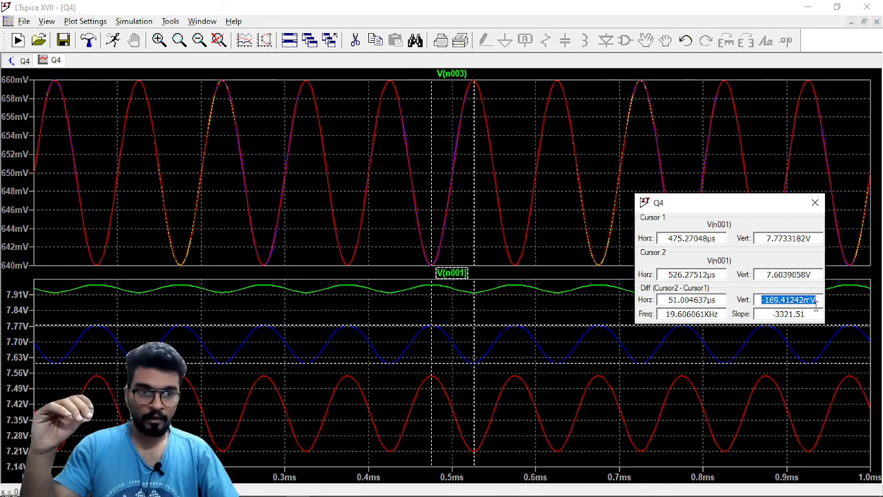
# Move both cursors to the lowest V(n001) curve, for R2 at 1000 ohms, and measure its peak-to-peak swing.
pyautogui.click(474, 414)
pyautogui.press('Down')
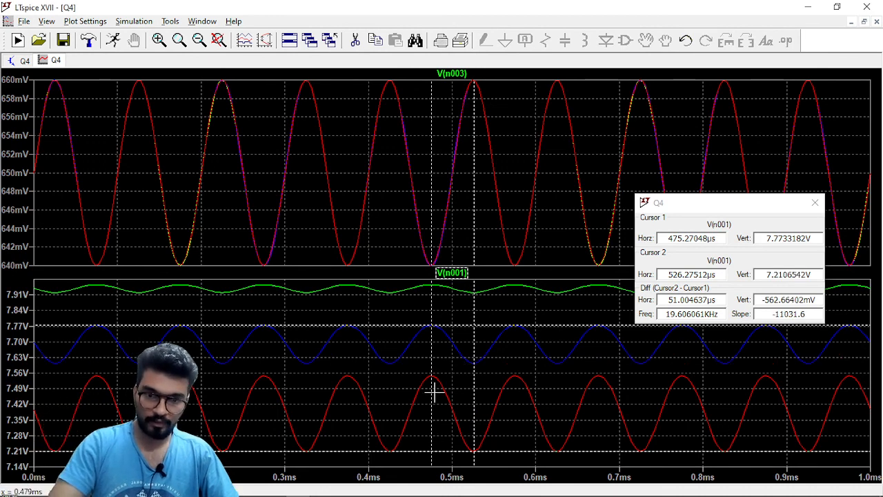
pyautogui.press('Down')
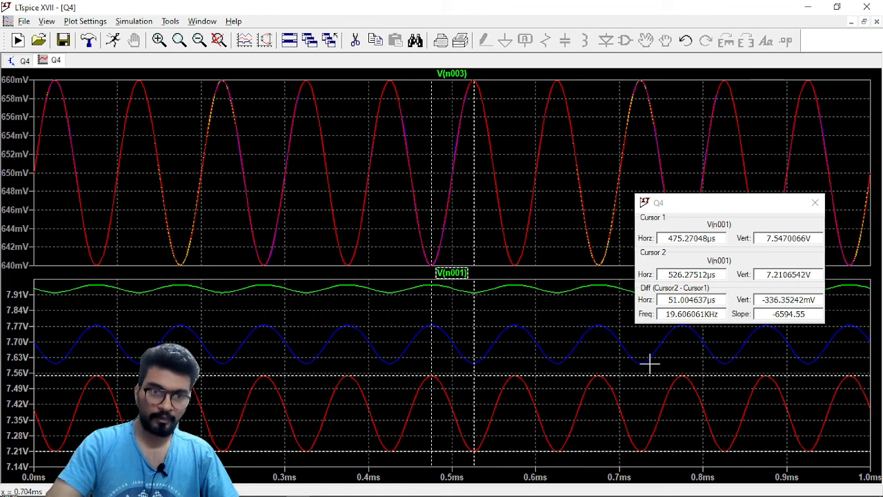
pyautogui.moveTo(759, 299); pyautogui.dragTo(818, 299)
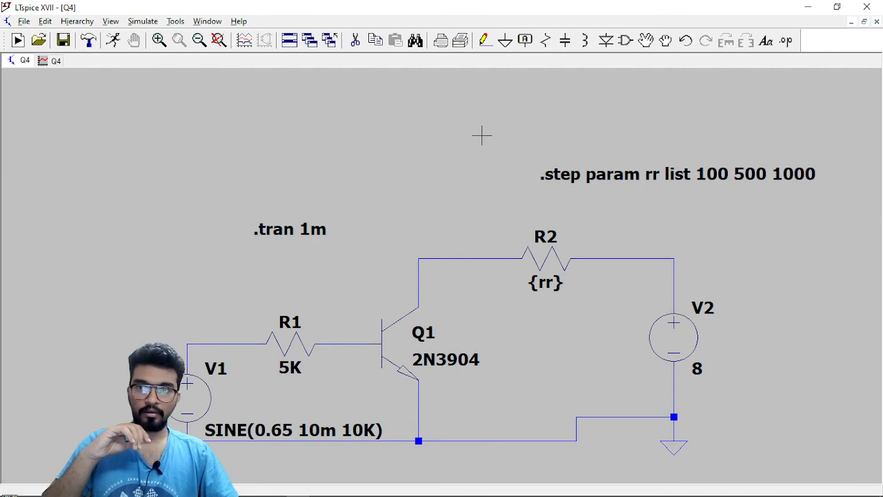
# Set the resistance of R2 to 100 and disable the .step directive with a leading semicolon.
pyautogui.rightClick(547, 259)
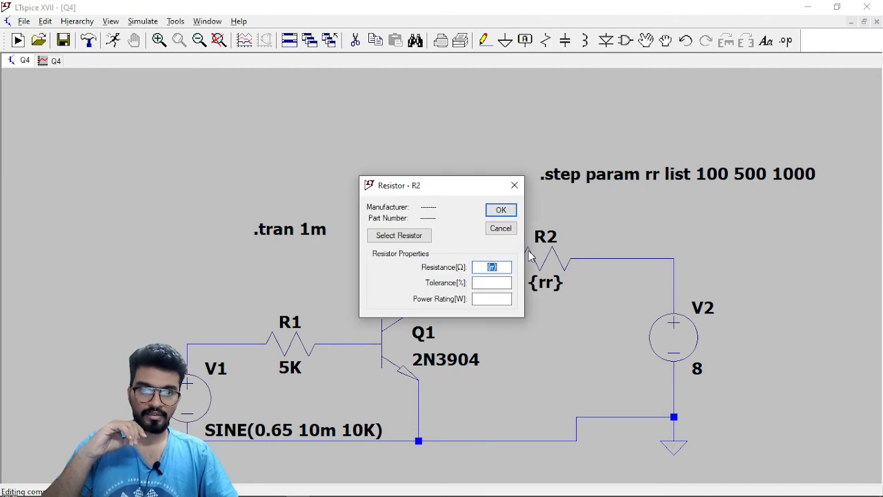
pyautogui.write('100')
pyautogui.press('Return')
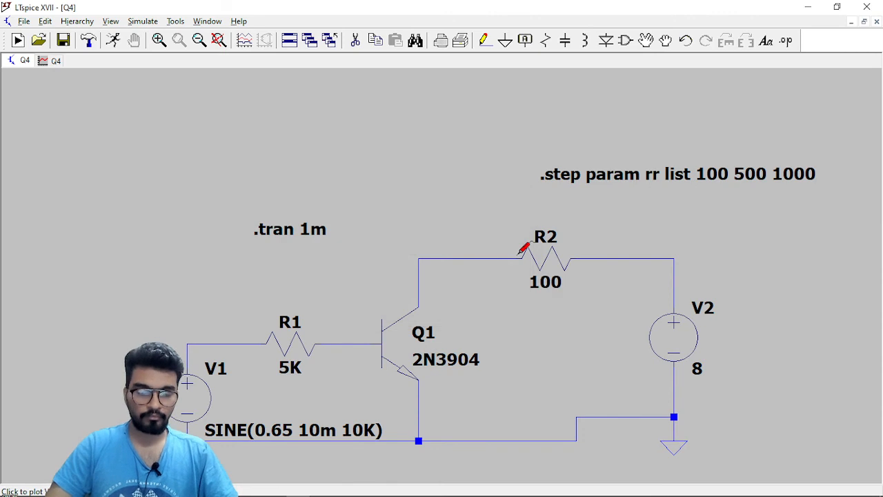
pyautogui.rightClick(585, 177)
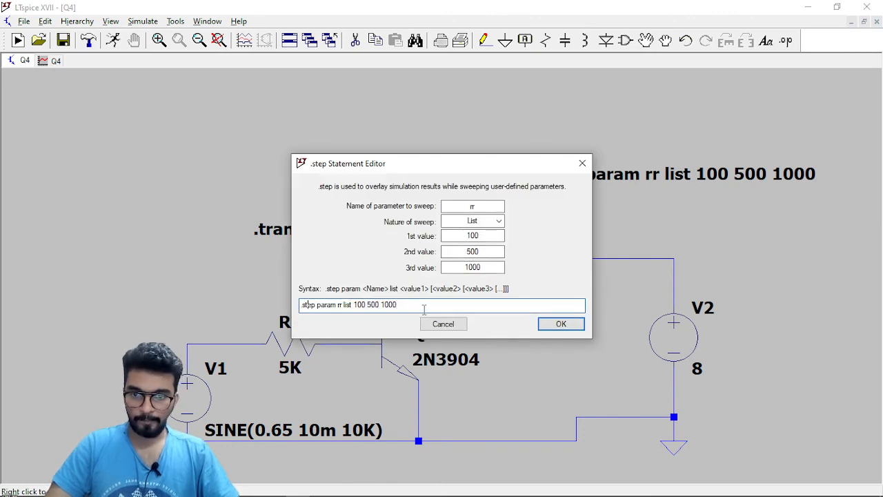
pyautogui.write(';')
pyautogui.press('Return')
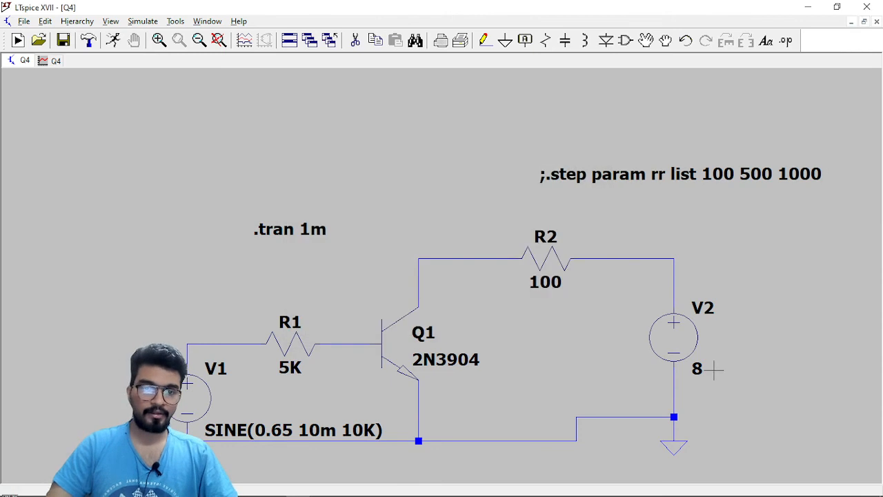
# Rename the swept parameter in the disabled .step directive to vr.
pyautogui.scroll(-1, 714, 368)
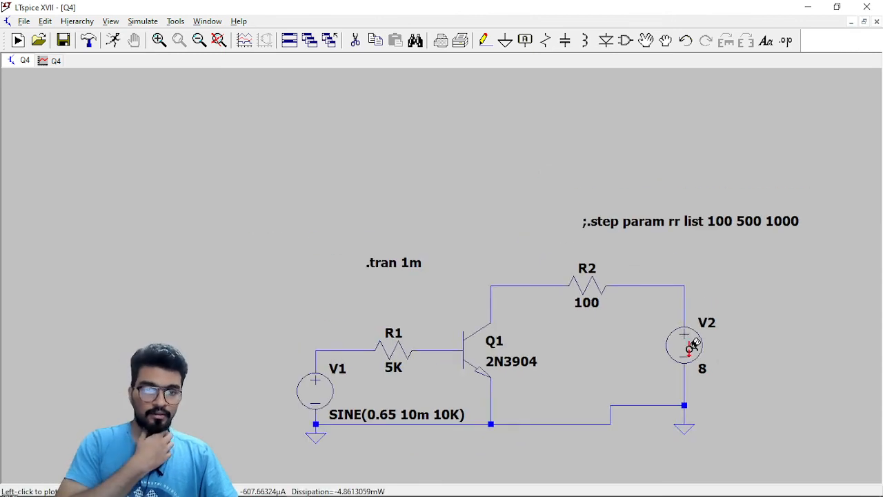
pyautogui.rightClick(631, 220)
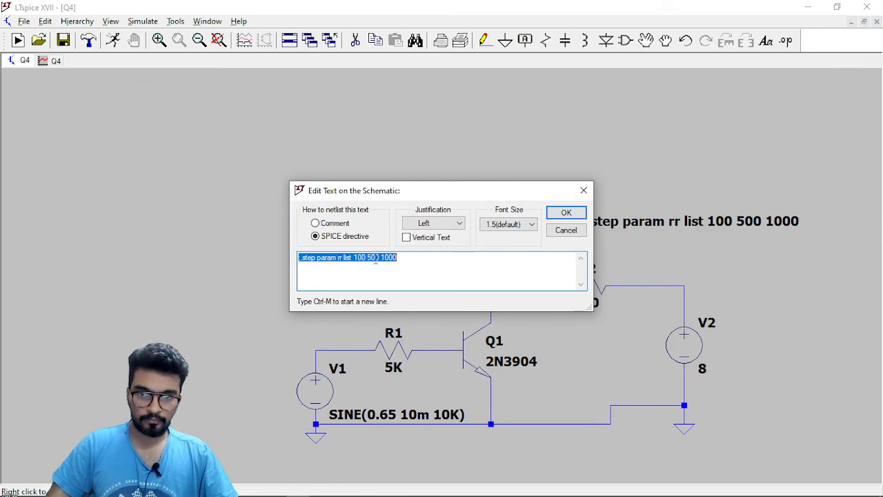
pyautogui.click(360, 262)
pyautogui.press('Left')
pyautogui.press('Left')
pyautogui.press('Left')
pyautogui.press('Left')
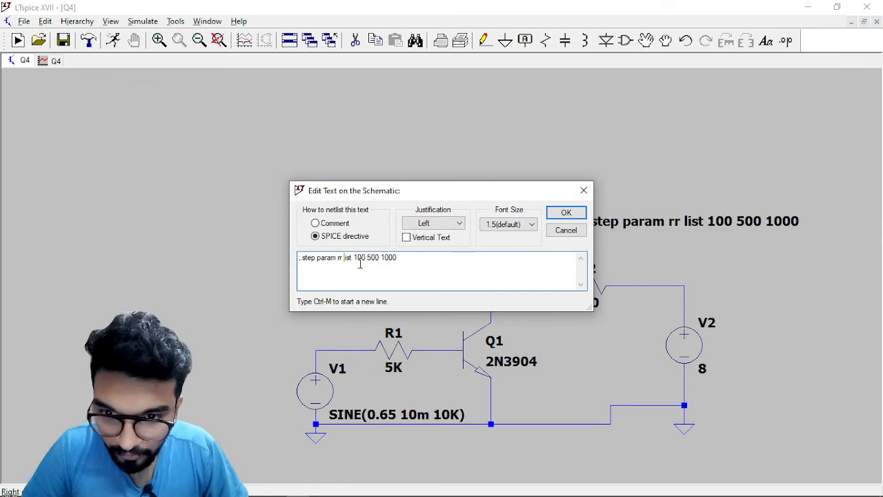
pyautogui.press('BackSpace')
pyautogui.write('v')
pyautogui.press('Right')
pyautogui.press('Right')
pyautogui.press('Right')
pyautogui.press('Right')
pyautogui.press('Right')
pyautogui.press('Right')
pyautogui.press('Right')
pyautogui.press('Right')
pyautogui.press('Right')
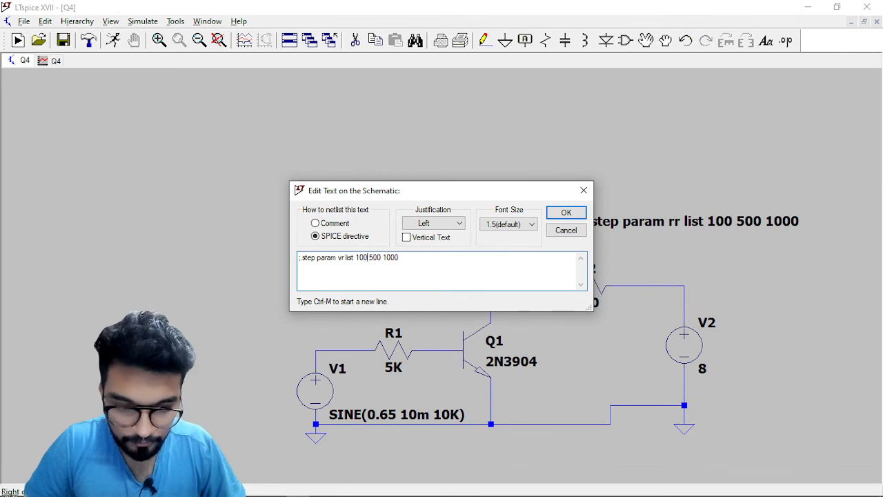
# Replace the value list in the vr .step directive with 5 10 15.
pyautogui.press('BackSpace')
pyautogui.press('BackSpace')
pyautogui.press('BackSpace')
pyautogui.write('5')
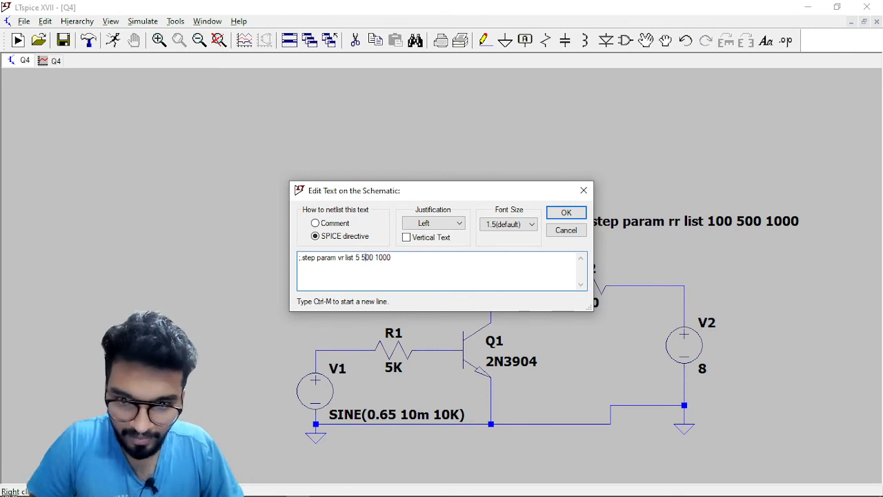
pyautogui.press('BackSpace')
pyautogui.press('BackSpace')
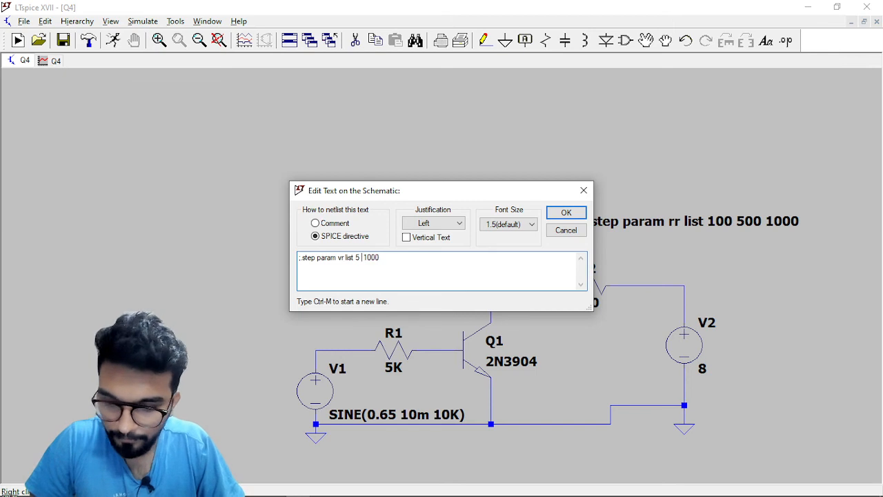
pyautogui.press('Right')
pyautogui.press('Right')
pyautogui.press('Right')
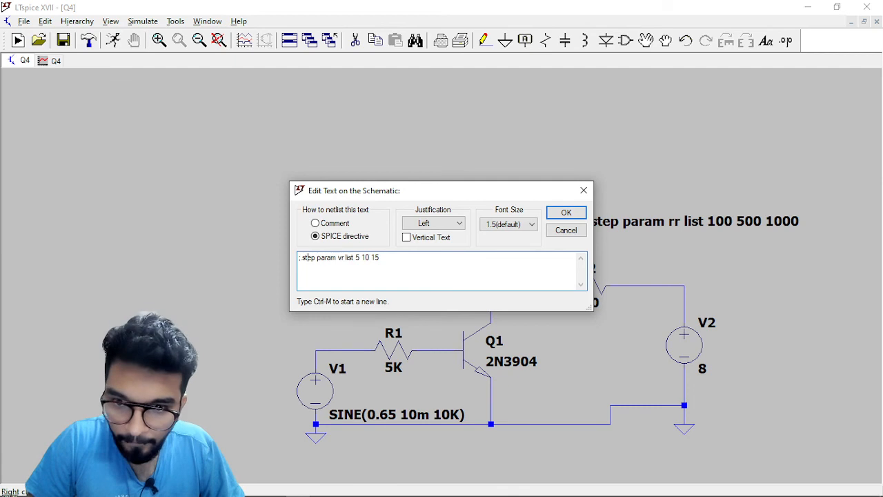
pyautogui.press('Return')
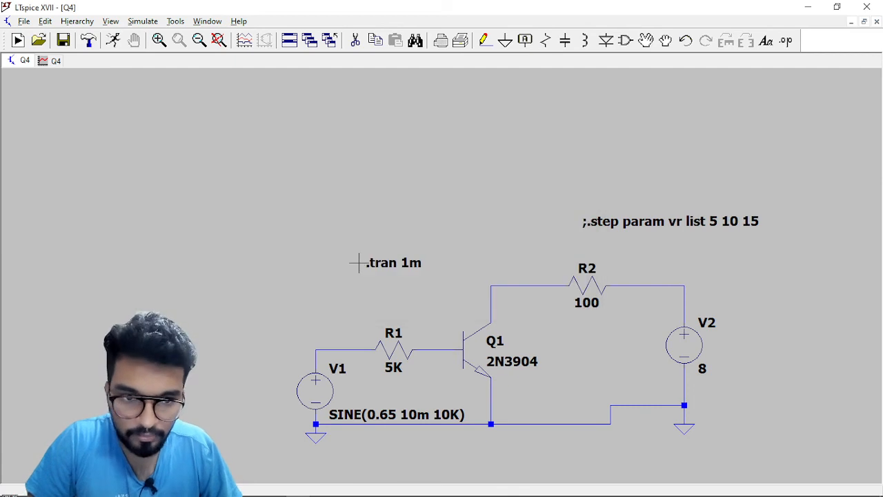
# Set the DC value of voltage source V2 to the parameter {vr}.
pyautogui.rightClick(679, 347)
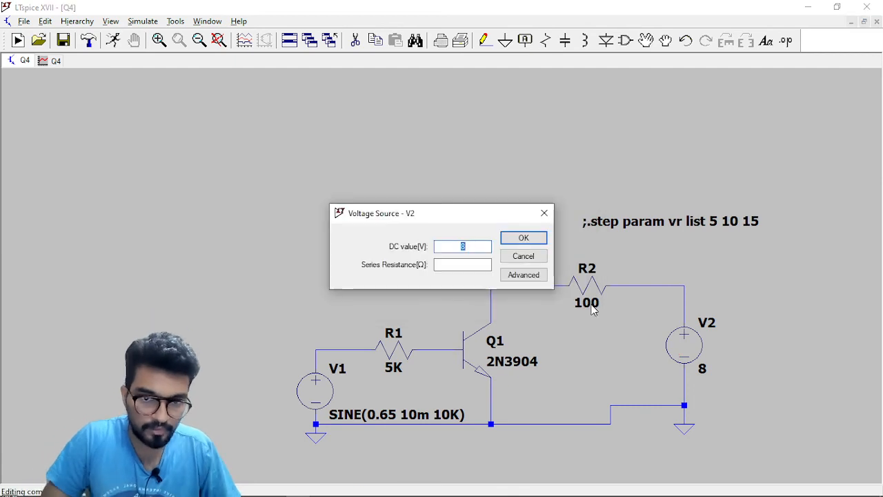
pyautogui.press('BackSpace')
pyautogui.write('{')
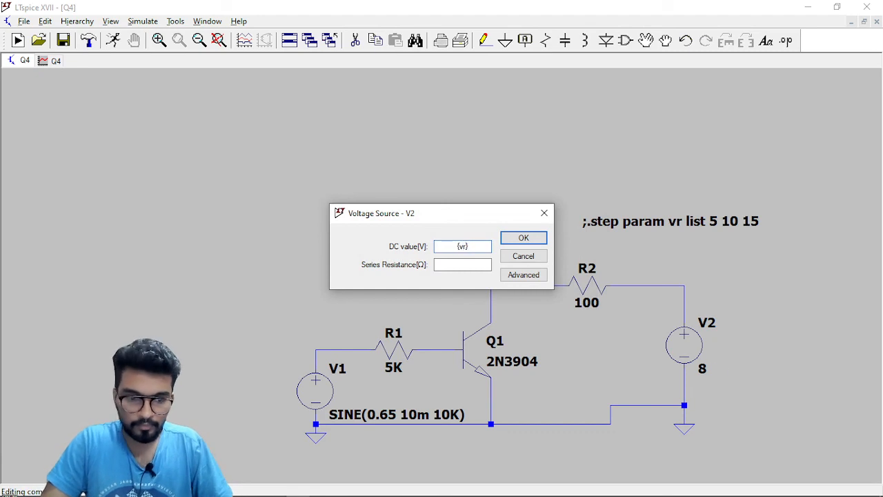
pyautogui.write('vr}')
pyautogui.press('Return')
# Activate the ".step param vr list 5 10 15" directive by removing its leading semicolon.
pyautogui.rightClick(653, 218)
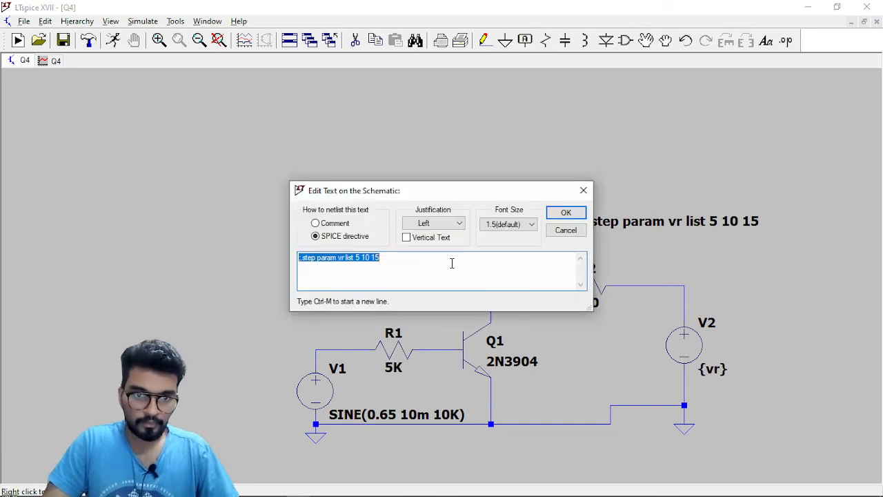
pyautogui.click(322, 264)
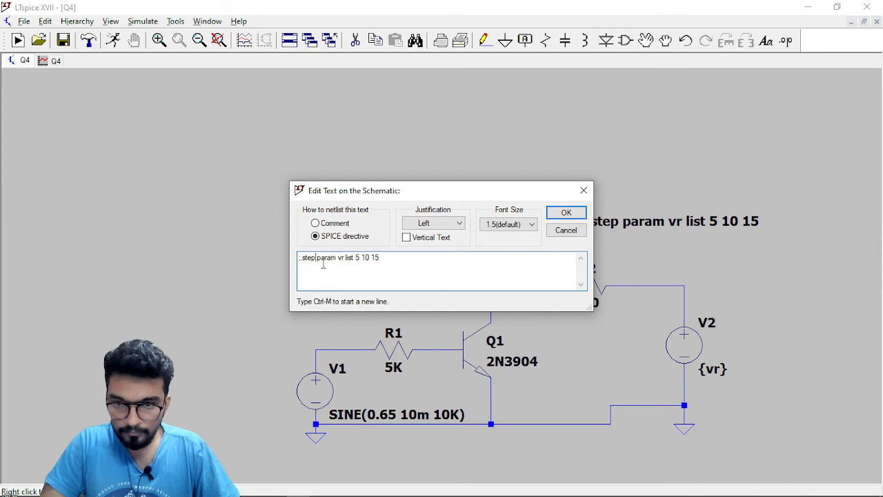
pyautogui.press('BackSpace')
pyautogui.press('Return')
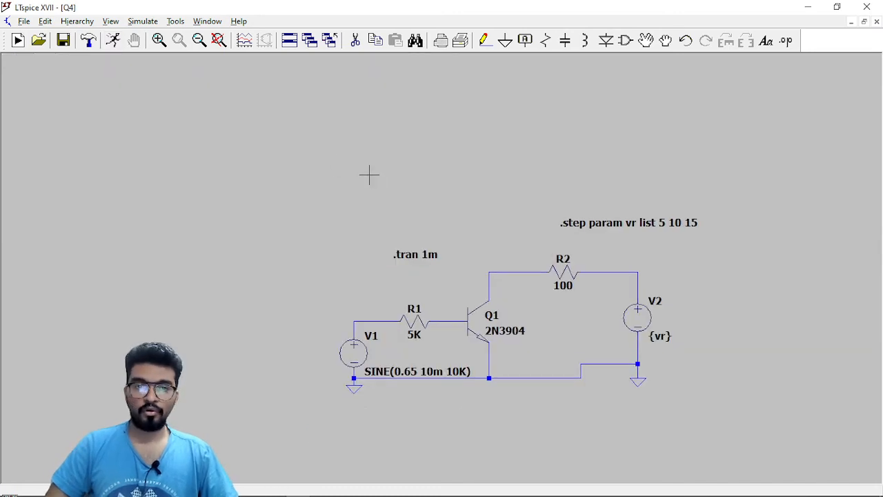
# Run the stepped simulation and plot the voltages at the V1–R1 input node and at the collector node between Q1 and R2.
pyautogui.moveTo(366, 164); pyautogui.dragTo(333, 161)
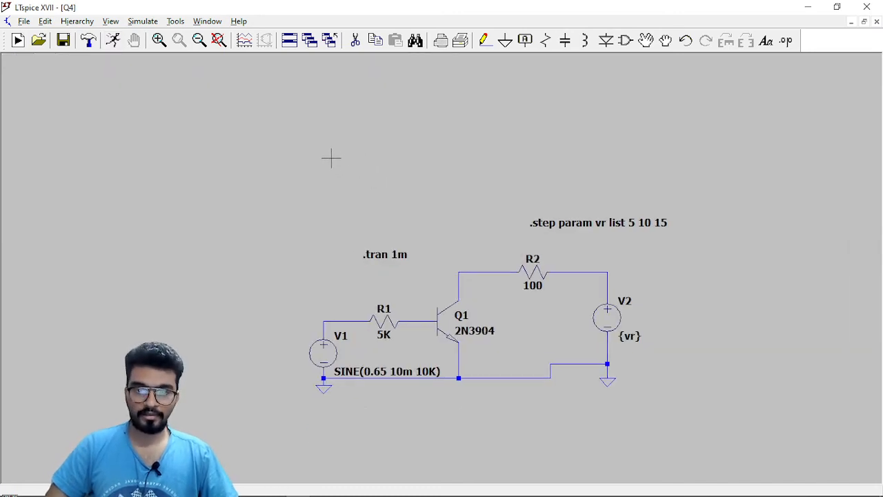
pyautogui.click(113, 40)
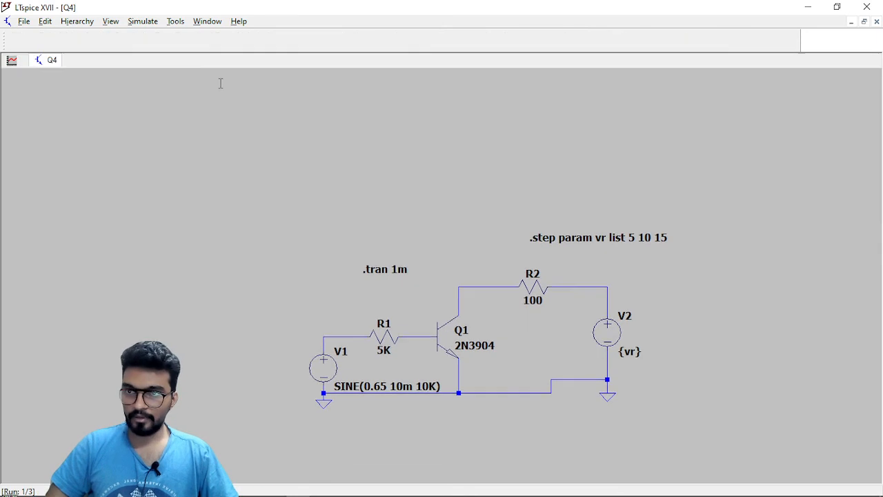
pyautogui.scroll(2, 445, 346)
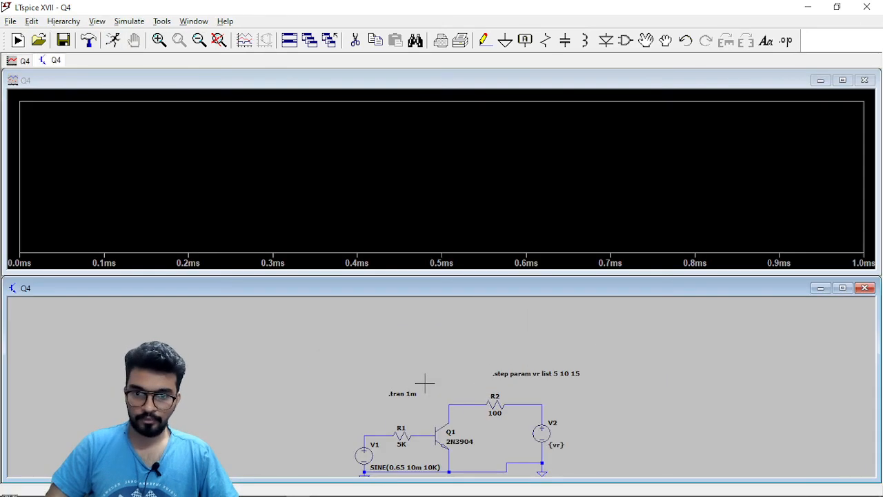
pyautogui.moveTo(424, 377); pyautogui.dragTo(434, 301)
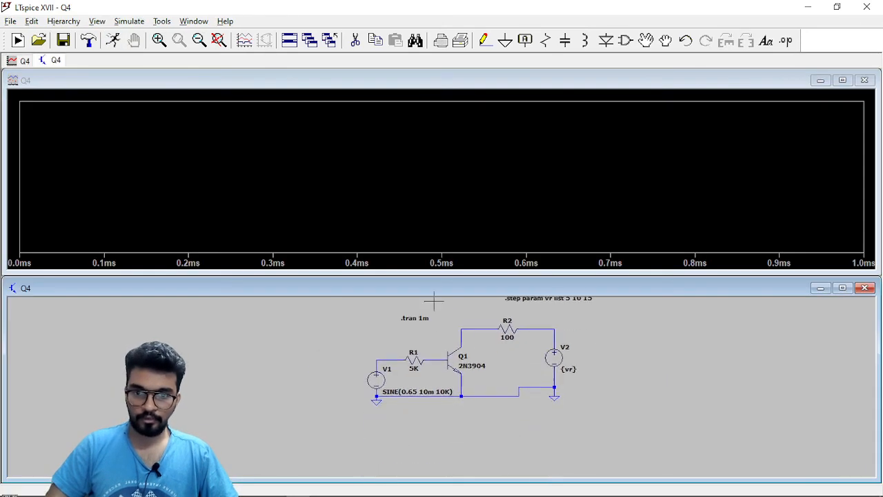
pyautogui.click(383, 359)
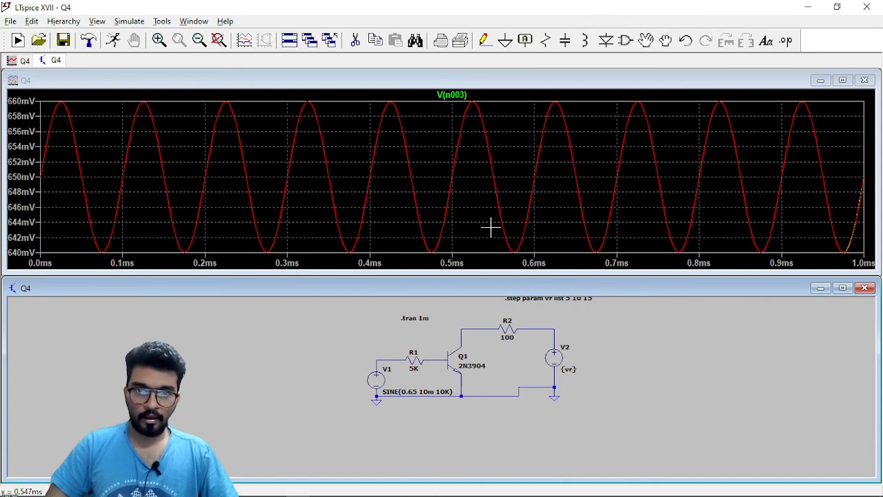
pyautogui.click(476, 329)
# Add a second plot pane, maximize the waveform window and move the V(n001) trace into the empty pane.
pyautogui.rightClick(469, 138)
pyautogui.click(514, 203)
pyautogui.click(843, 80)
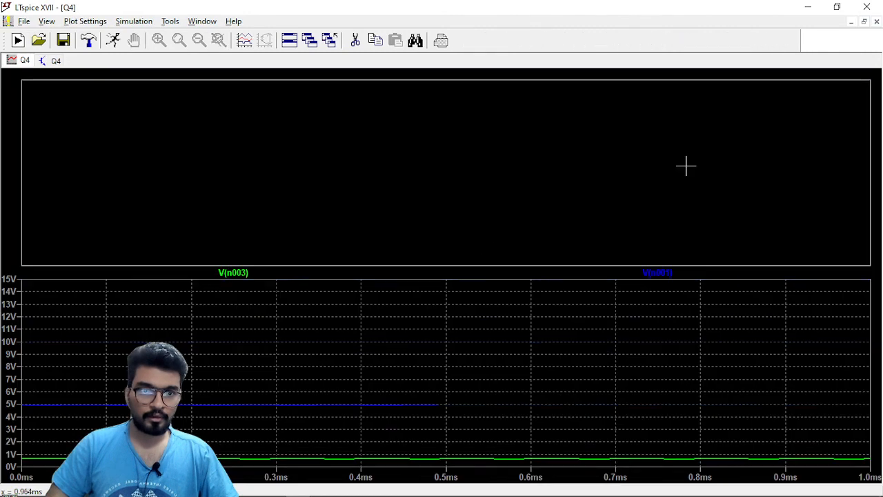
pyautogui.moveTo(669, 275); pyautogui.dragTo(629, 223)
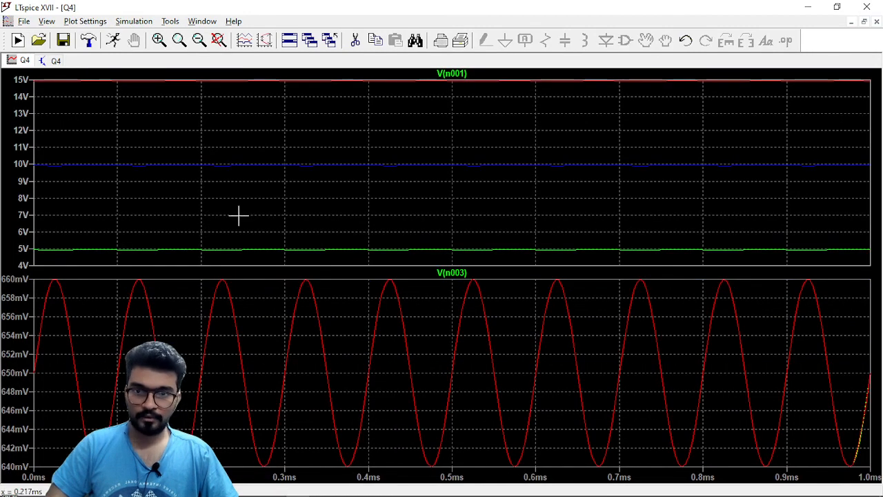
# Limit the displayed simulation steps to step 1, with VR at 5, in all plot panes.
pyautogui.rightClick(337, 131)
pyautogui.moveTo(386, 175)
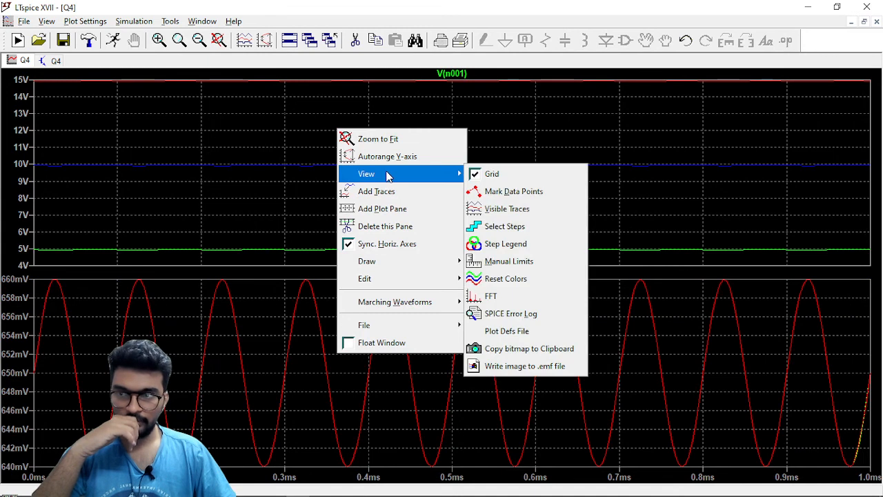
pyautogui.click(546, 228)
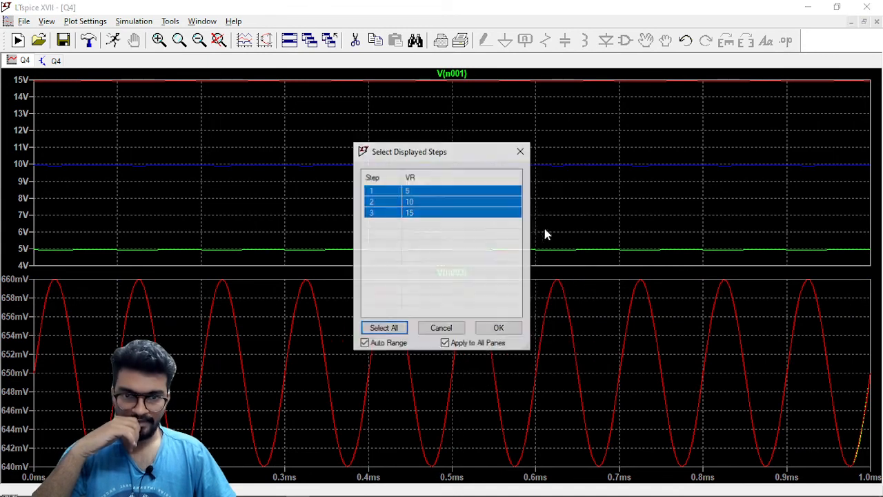
pyautogui.click(434, 196)
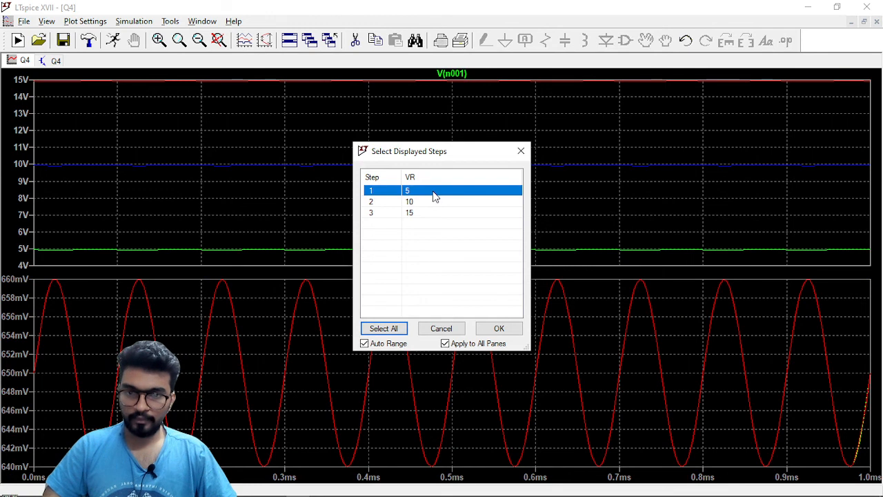
pyautogui.click(498, 328)
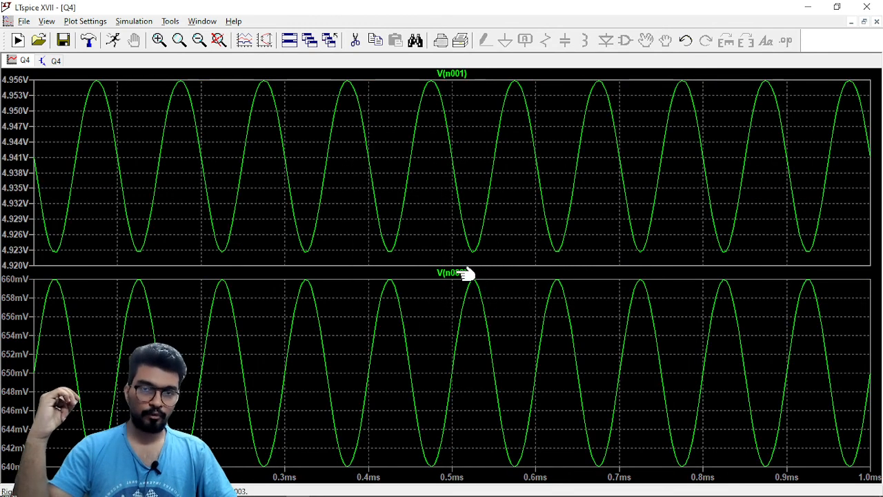
# Measure the V(n001) swing at VR 5 with two cursors, on the peak near 475 µs and the trough near 524 µs.
pyautogui.click(448, 74)
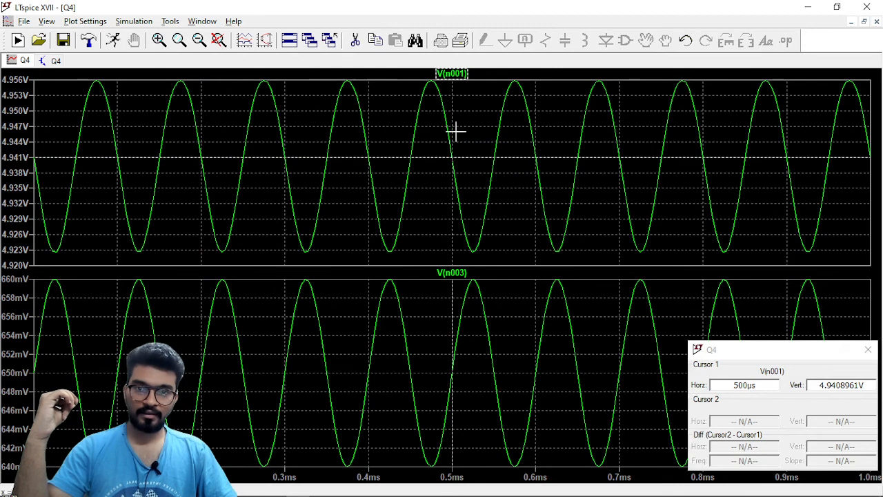
pyautogui.moveTo(451, 132); pyautogui.dragTo(431, 131)
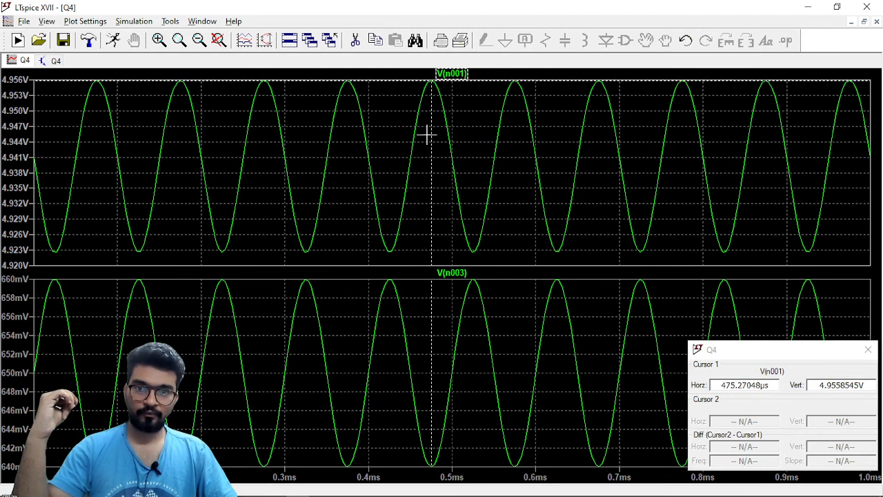
pyautogui.click(457, 73)
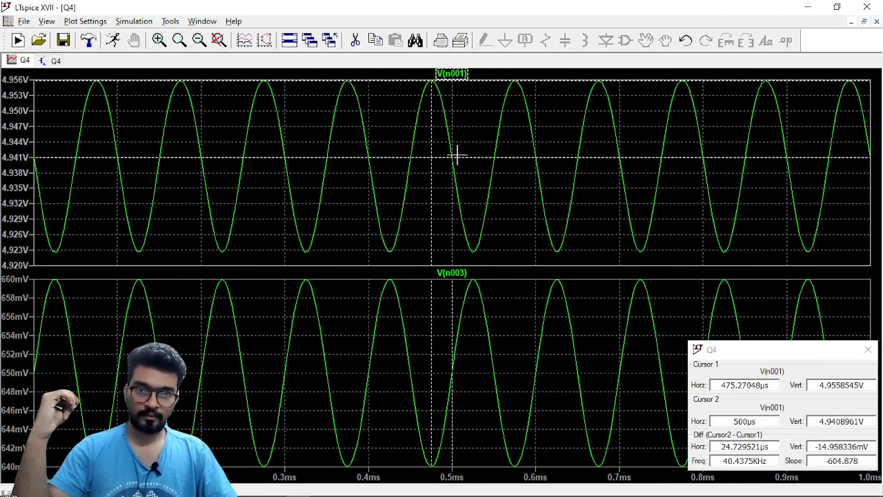
pyautogui.moveTo(452, 176); pyautogui.dragTo(472, 185)
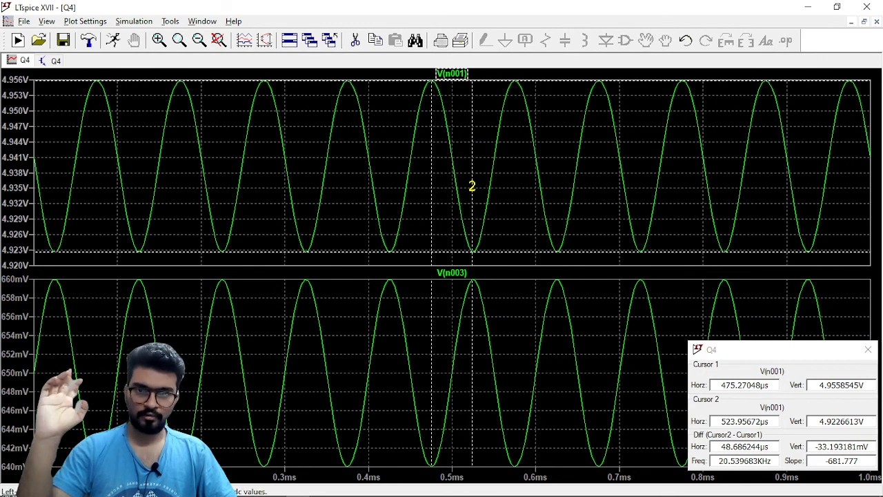
# Limit the displayed simulation steps to step 2, with VR at 10, in all plot panes.
pyautogui.rightClick(461, 89)
pyautogui.moveTo(483, 133)
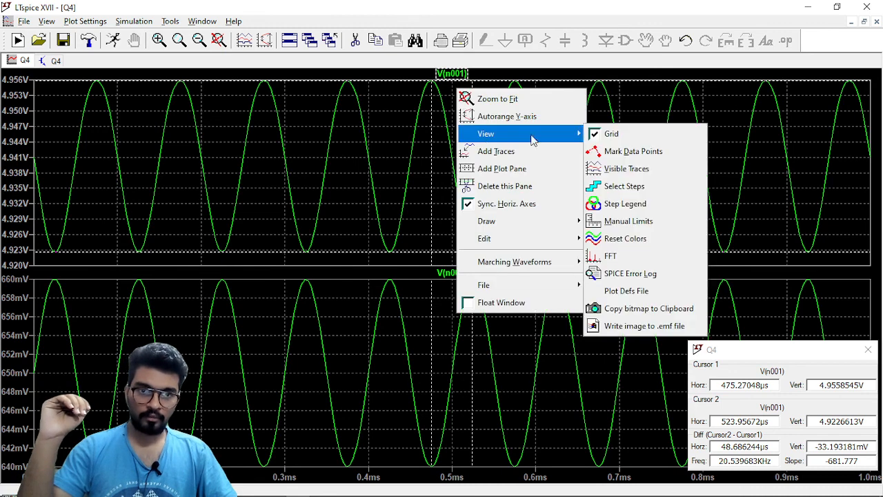
pyautogui.click(613, 193)
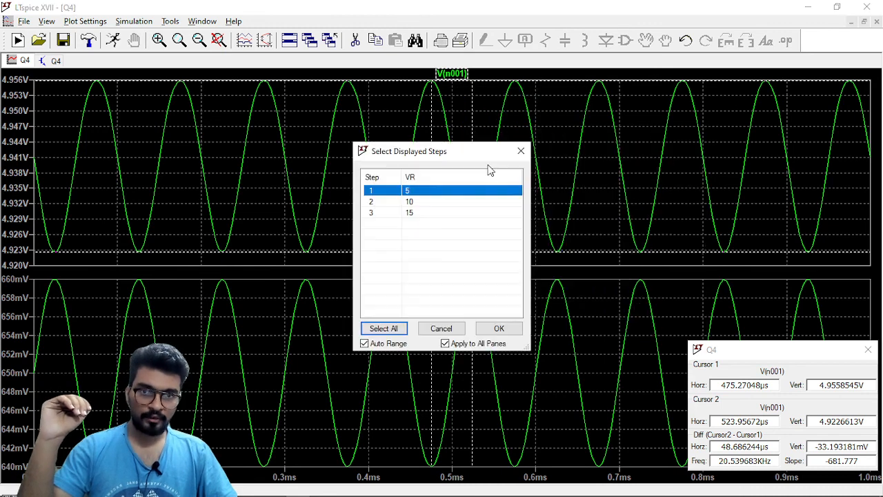
pyautogui.click(434, 203)
pyautogui.click(496, 327)
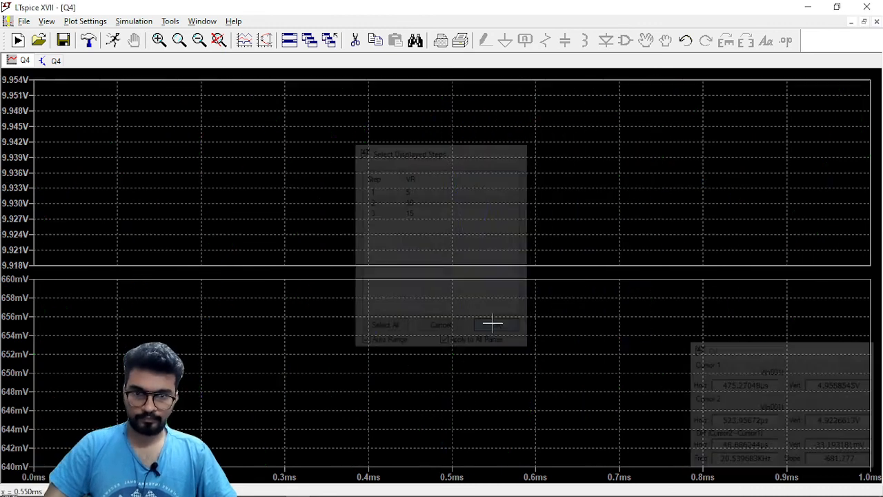
# Measure the V(n001) swing at VR 10 with two cursors, on the peak near 475 µs and the trough near 525 µs.
pyautogui.click(452, 73)
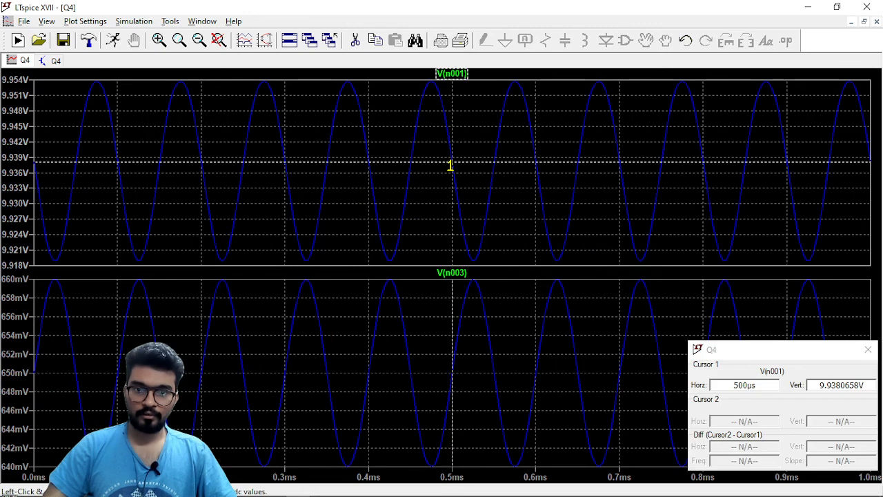
pyautogui.moveTo(450, 169); pyautogui.dragTo(432, 166)
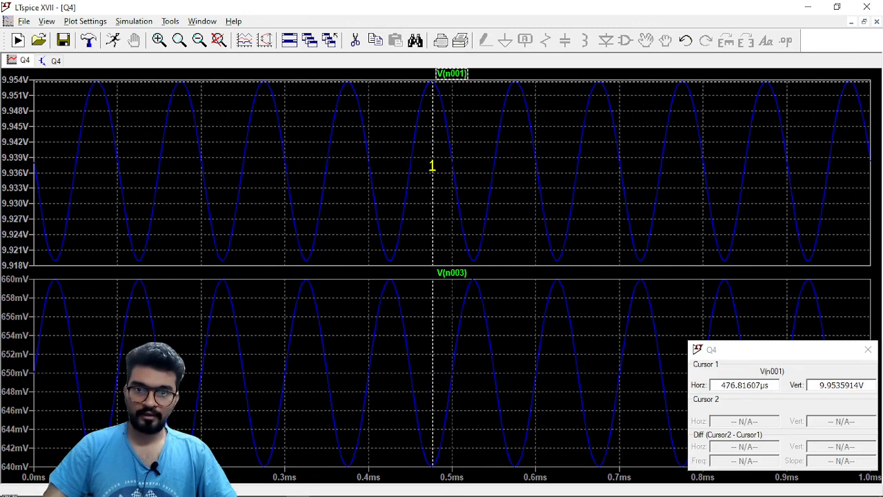
pyautogui.click(454, 74)
pyautogui.moveTo(431, 122); pyautogui.dragTo(429, 120)
pyautogui.moveTo(452, 173); pyautogui.dragTo(473, 175)
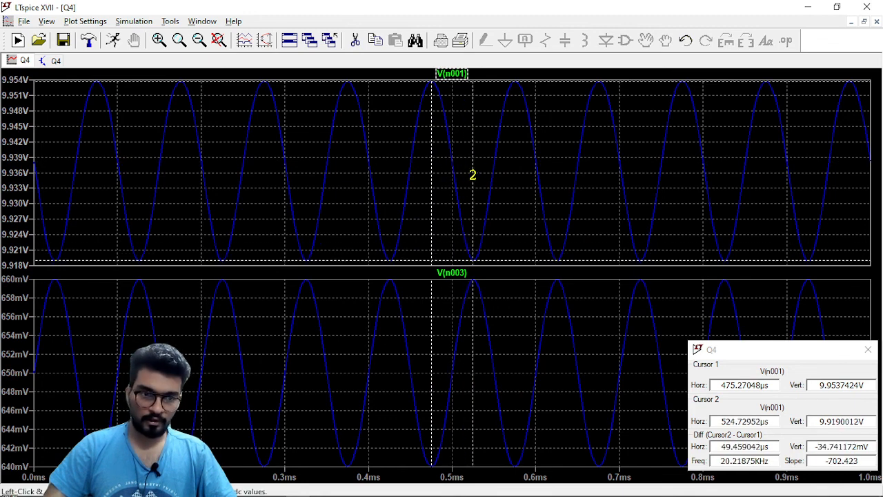
pyautogui.moveTo(814, 446); pyautogui.dragTo(872, 447)
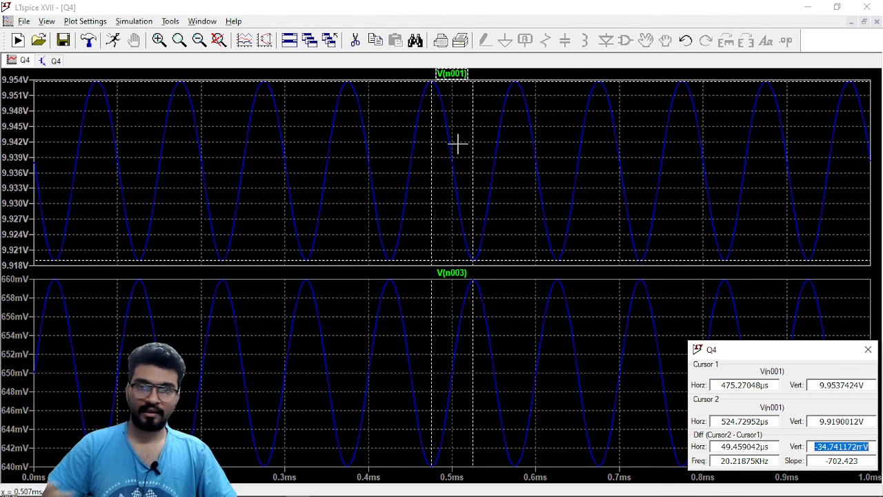
pyautogui.click(474, 105)
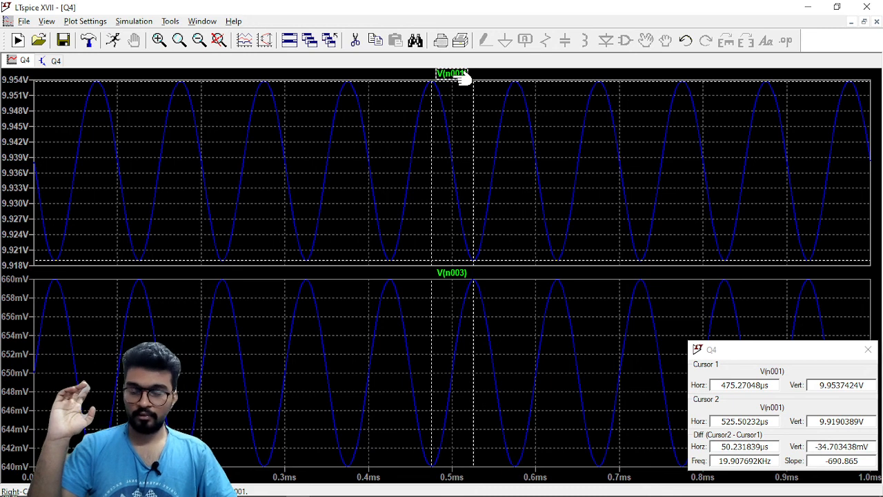
# Limit the displayed simulation steps to step 3, with VR at 15, in all plot panes.
pyautogui.rightClick(463, 126)
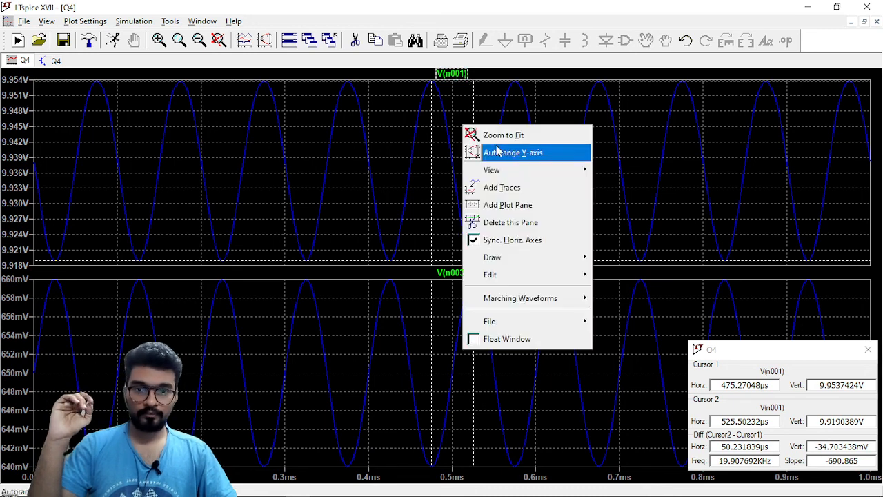
pyautogui.moveTo(550, 172)
pyautogui.click(624, 222)
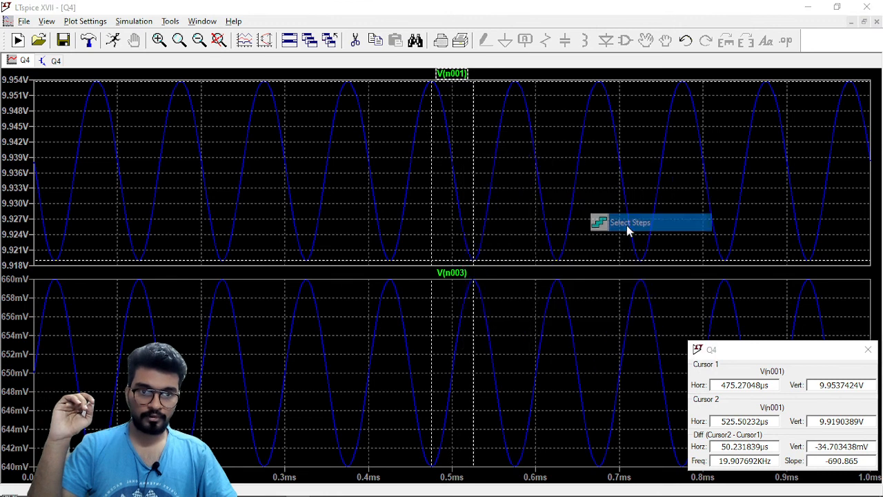
pyautogui.click(439, 212)
pyautogui.click(507, 328)
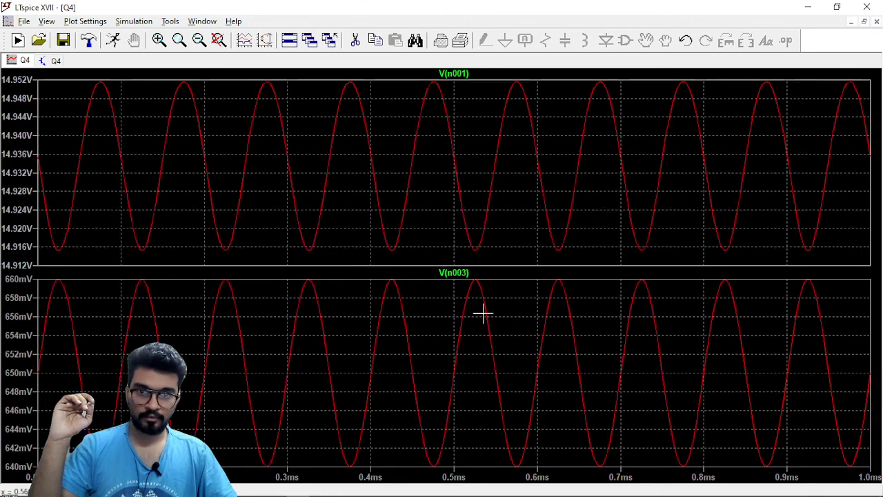
# Measure the V(n001) swing at VR 15 with cursors near 476 µs and 525 µs, and close the cursor readout.
pyautogui.click(454, 73)
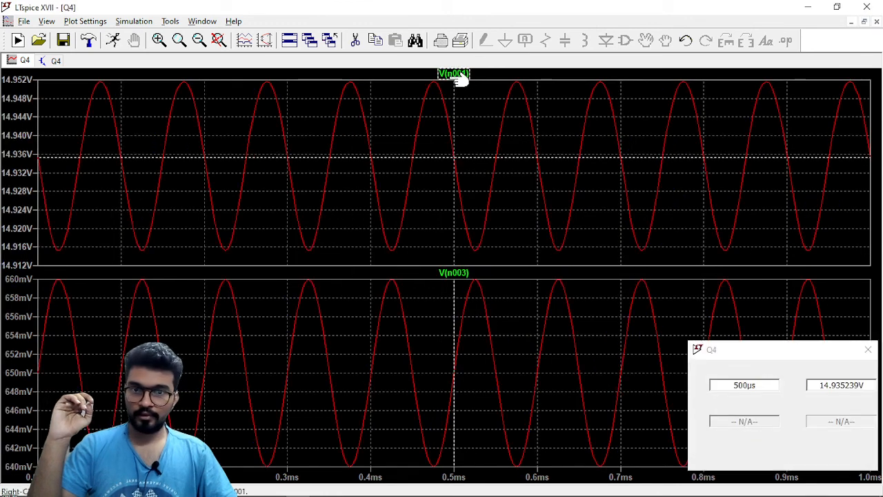
pyautogui.moveTo(451, 149); pyautogui.dragTo(474, 160)
pyautogui.click(457, 73)
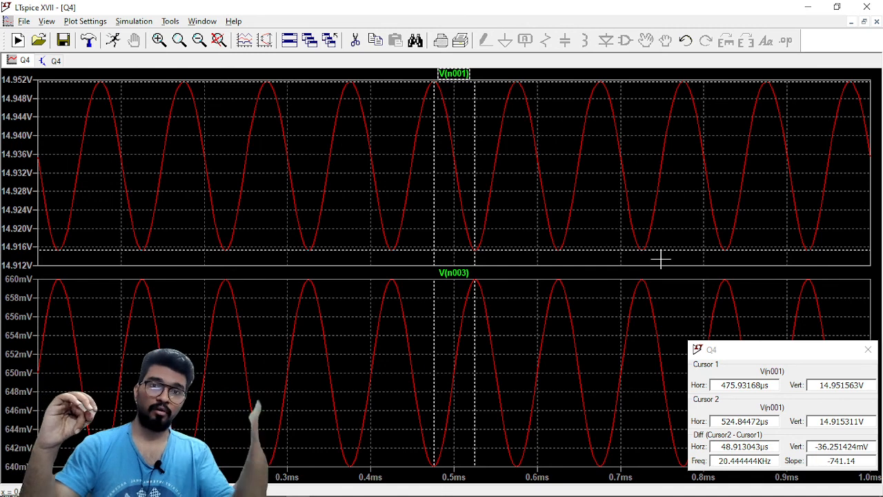
pyautogui.click(868, 350)
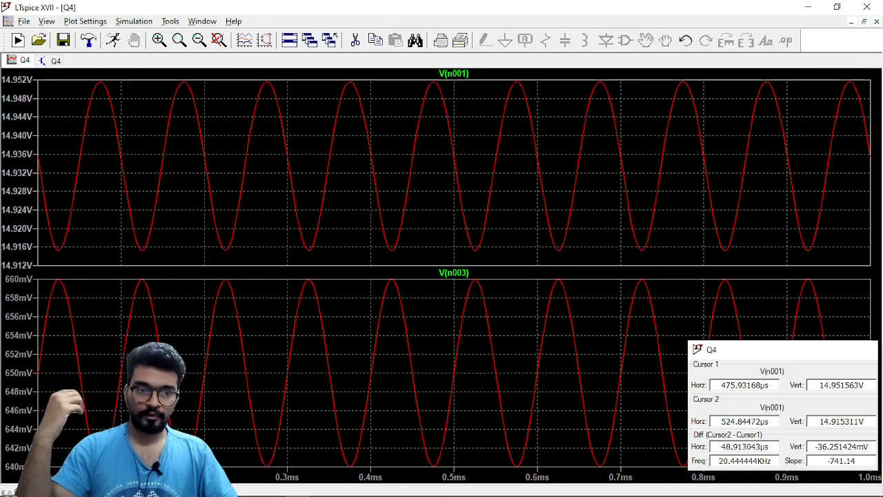
# Replace transistor Q1 in the schematic with the NXP 2N2222 model.
pyautogui.click(55, 63)
pyautogui.scroll(1, 593, 306)
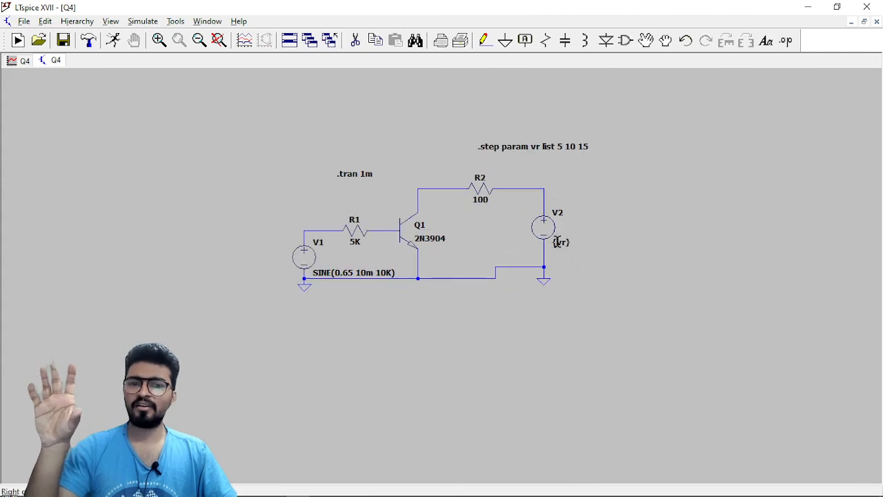
pyautogui.moveTo(407, 260); pyautogui.dragTo(427, 266)
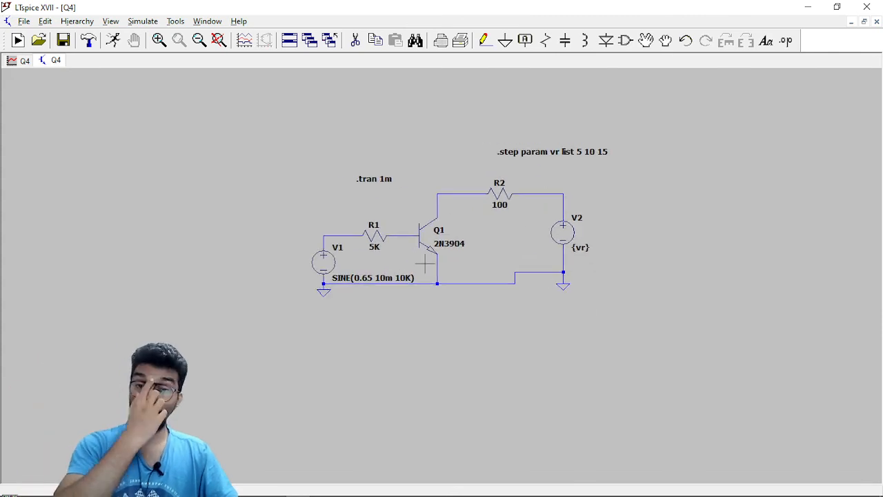
pyautogui.rightClick(435, 241)
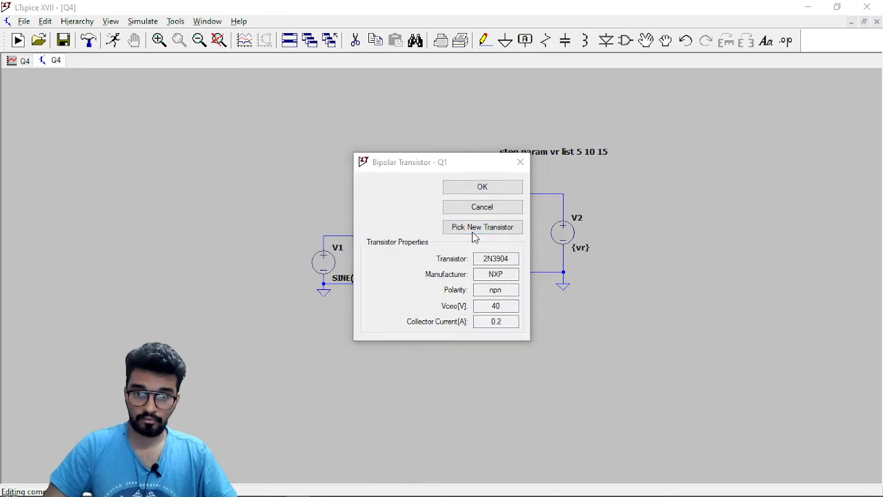
pyautogui.click(474, 227)
pyautogui.click(402, 238)
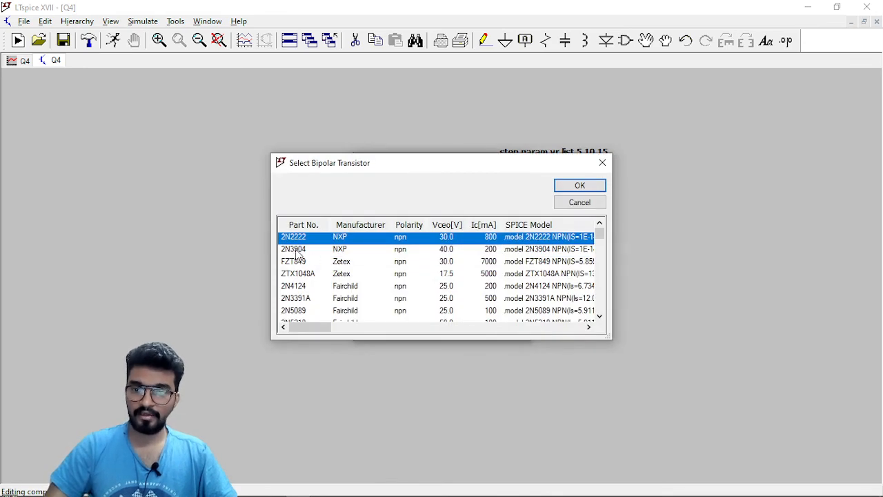
pyautogui.click(578, 187)
# Disable the ".step param vr list 5 10 15" directive by adding a semicolon in front of it.
pyautogui.scroll(3, 540, 172)
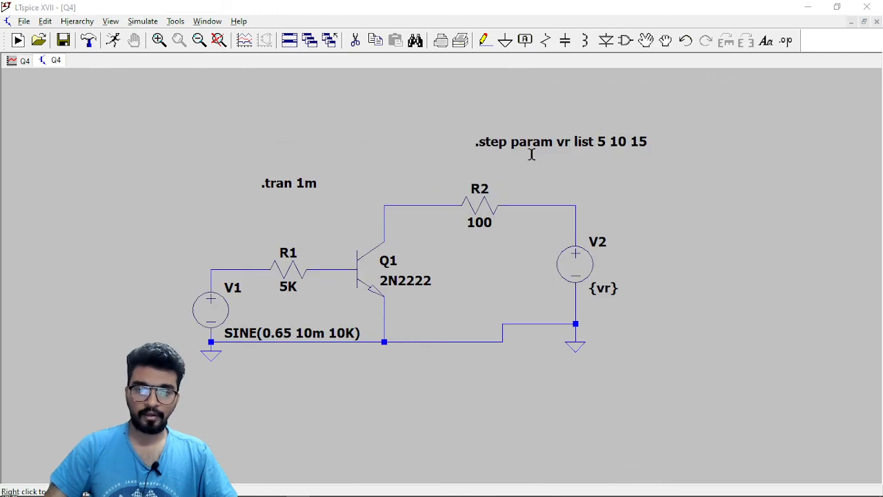
pyautogui.rightClick(487, 143)
pyautogui.click(393, 305)
pyautogui.press('Left')
pyautogui.press('Left')
pyautogui.press('Left')
pyautogui.press('Left')
pyautogui.press('Left')
pyautogui.press('Left')
pyautogui.press('Left')
pyautogui.press('Left')
pyautogui.press('Left')
pyautogui.press('Left')
pyautogui.press('Left')
pyautogui.press('Left')
pyautogui.press('Left')
pyautogui.press('Left')
pyautogui.press('Left')
pyautogui.press('Left')
pyautogui.press('Left')
pyautogui.press('Left')
pyautogui.write(';')
pyautogui.press('Return')
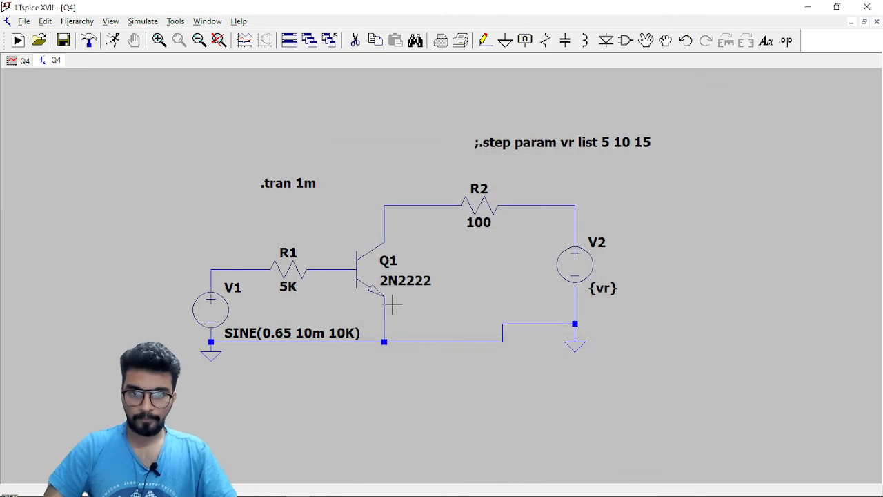
# Set the DC value of voltage source V2 to 10.
pyautogui.rightClick(575, 256)
pyautogui.write('10')
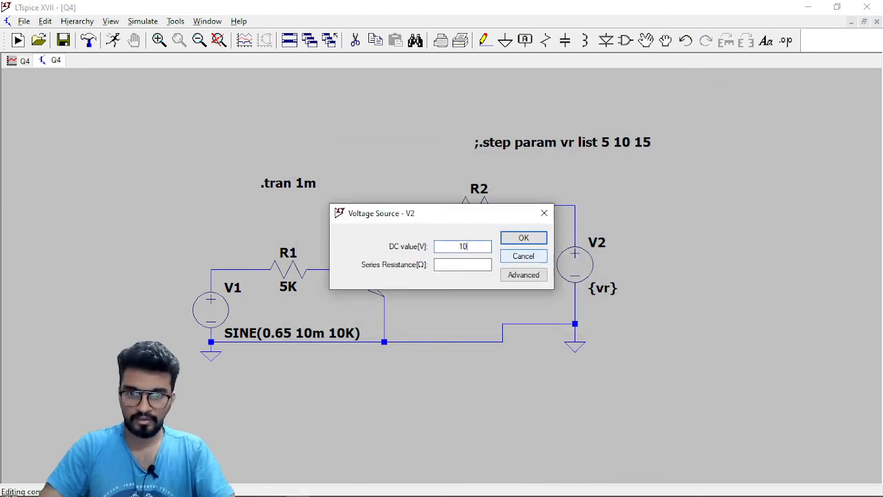
pyautogui.press('Return')
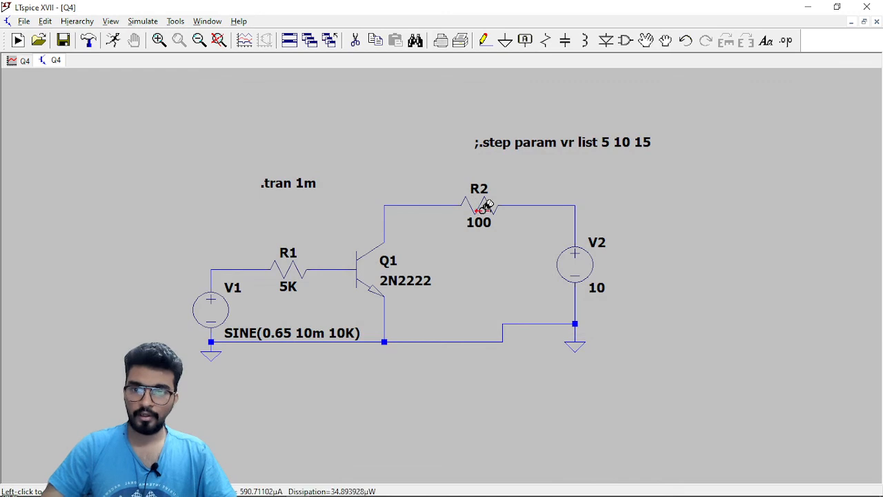
# Run the simulation with the 2N2222 transistor and maximize the waveform window.
pyautogui.click(113, 40)
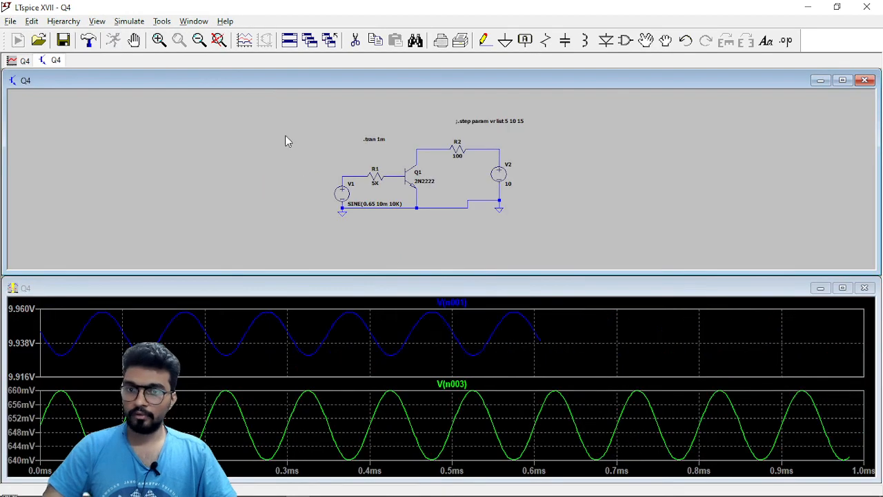
pyautogui.click(842, 298)
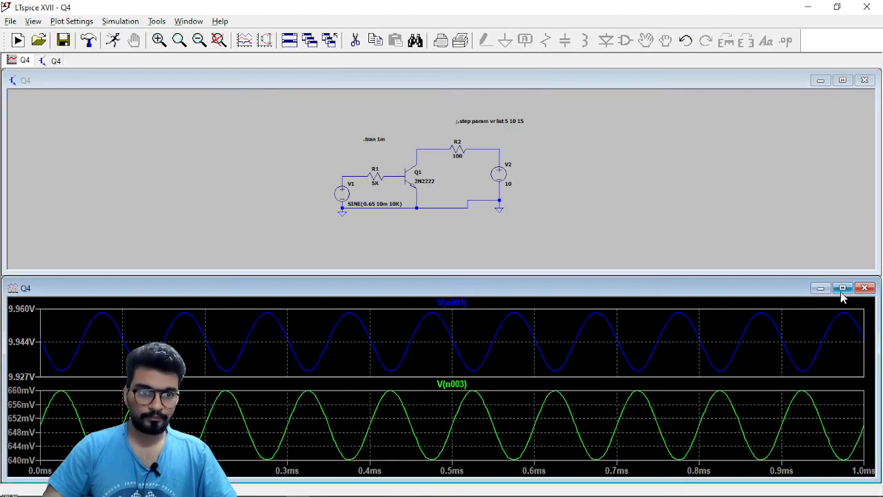
pyautogui.click(842, 288)
# Check the average and RMS values of V(n001) over the 0 to 1 ms interval.
pyautogui.keyDown('ctrl'); pyautogui.click(462, 73); pyautogui.keyUp('ctrl')
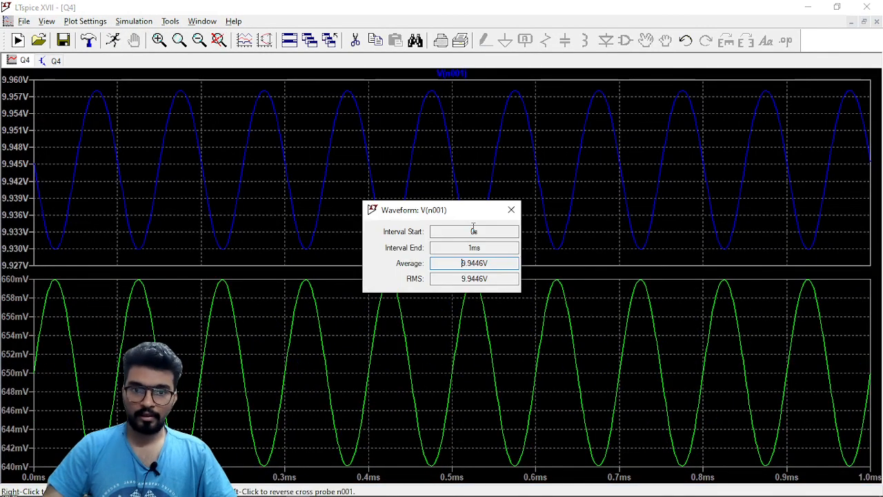
pyautogui.click(515, 209)
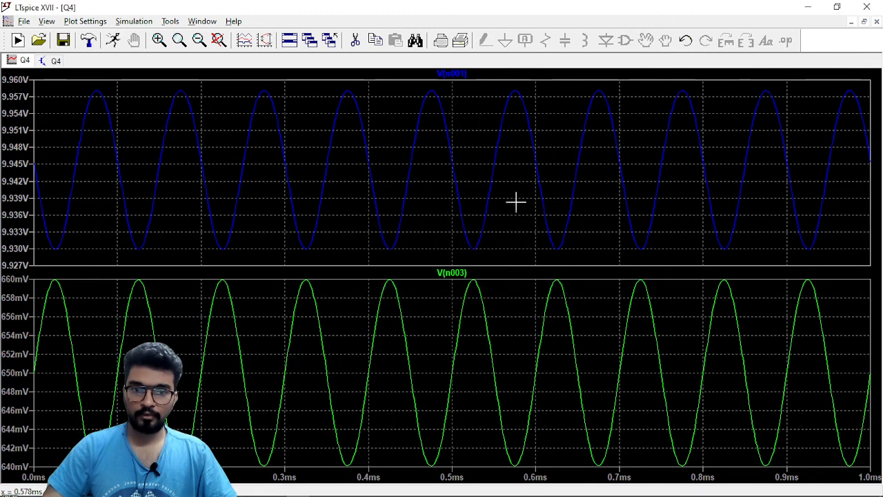
pyautogui.moveTo(152, 495)
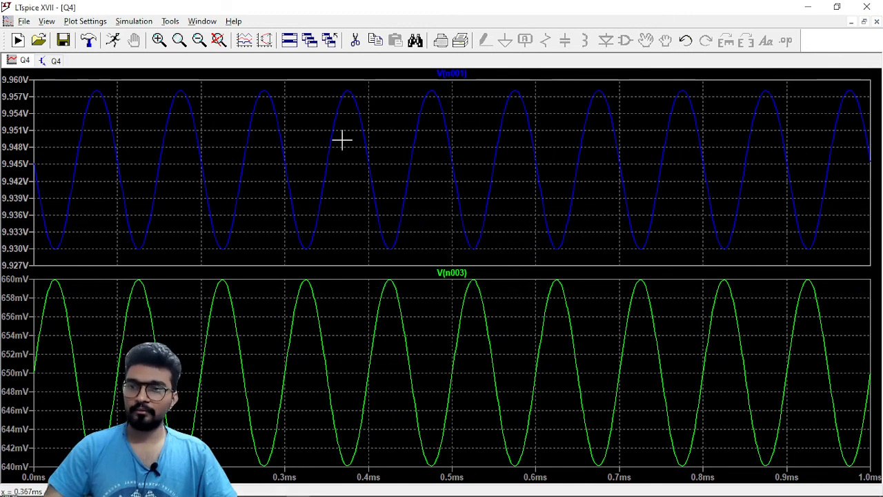
pyautogui.keyDown('ctrl'); pyautogui.click(458, 75); pyautogui.keyUp('ctrl')
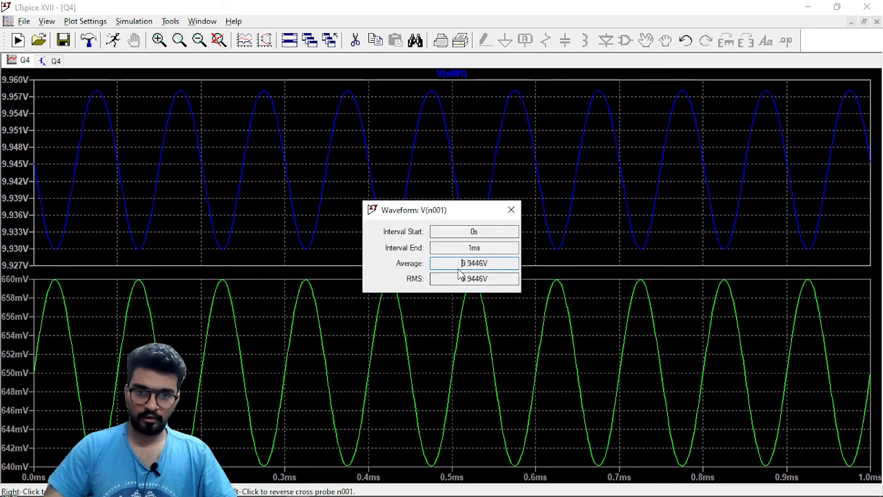
pyautogui.click(511, 209)
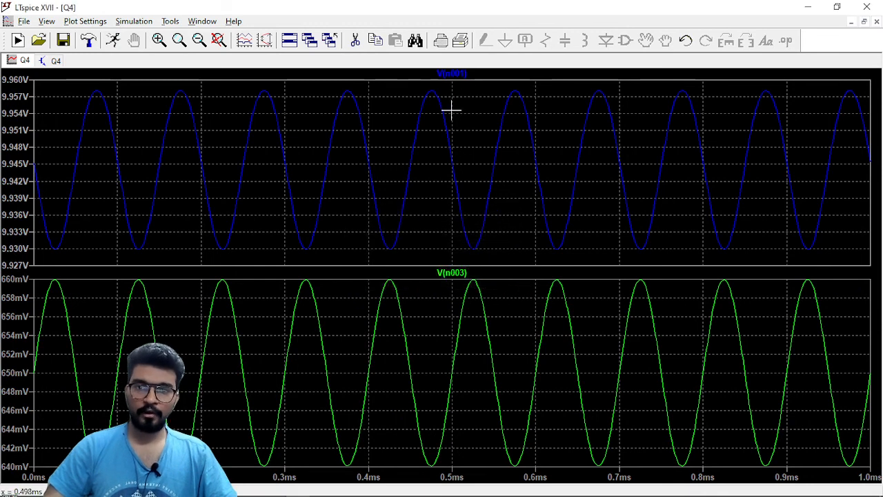
# Measure the V(n001) swing for the 2N2222 with cursors near 474 µs and 524 µs, and return to the schematic.
pyautogui.click(452, 74)
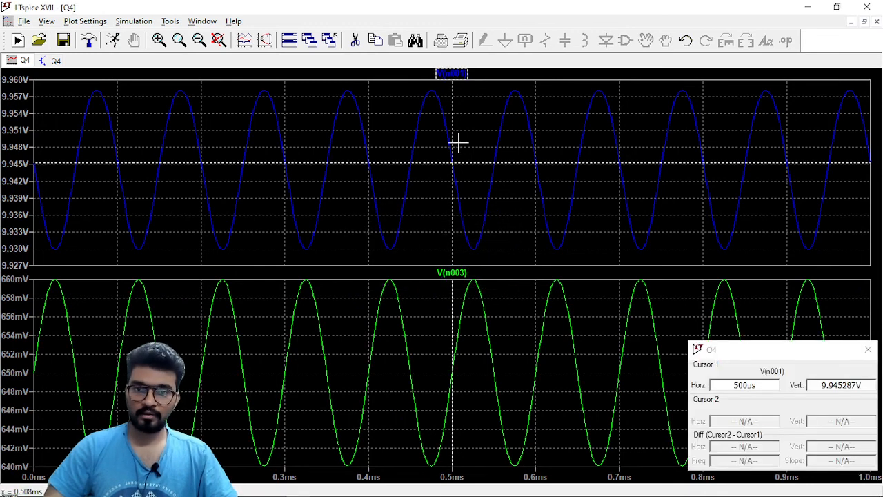
pyautogui.moveTo(451, 144); pyautogui.dragTo(430, 147)
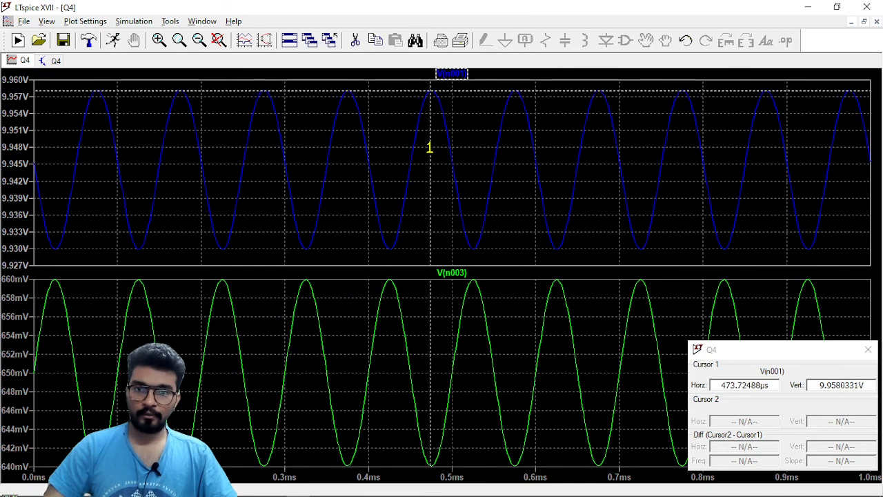
pyautogui.click(455, 74)
pyautogui.moveTo(452, 162); pyautogui.dragTo(472, 166)
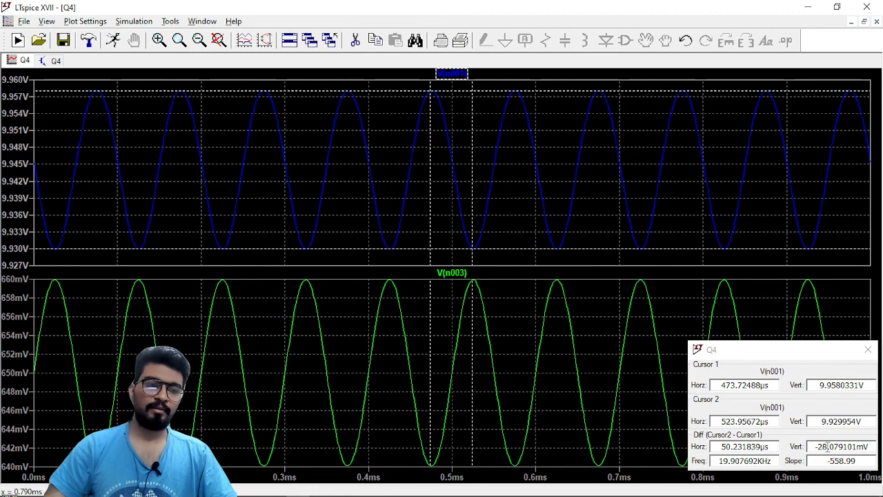
pyautogui.moveTo(820, 447); pyautogui.dragTo(846, 448)
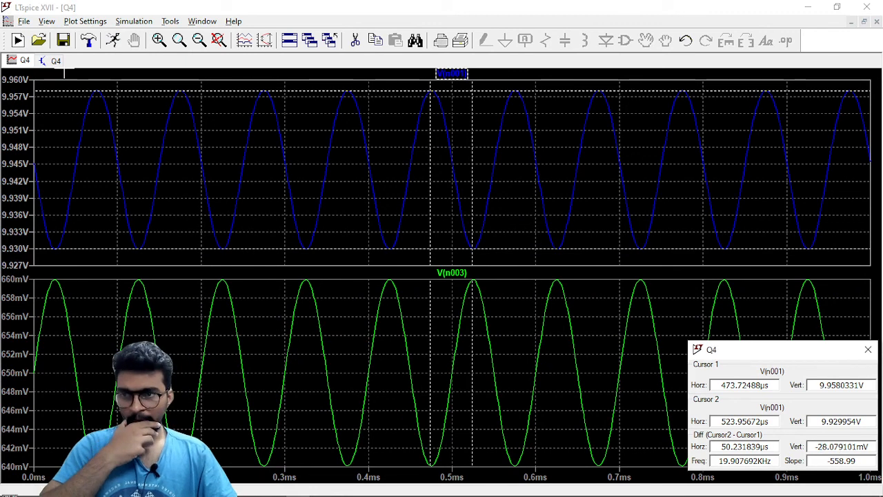
pyautogui.click(56, 60)
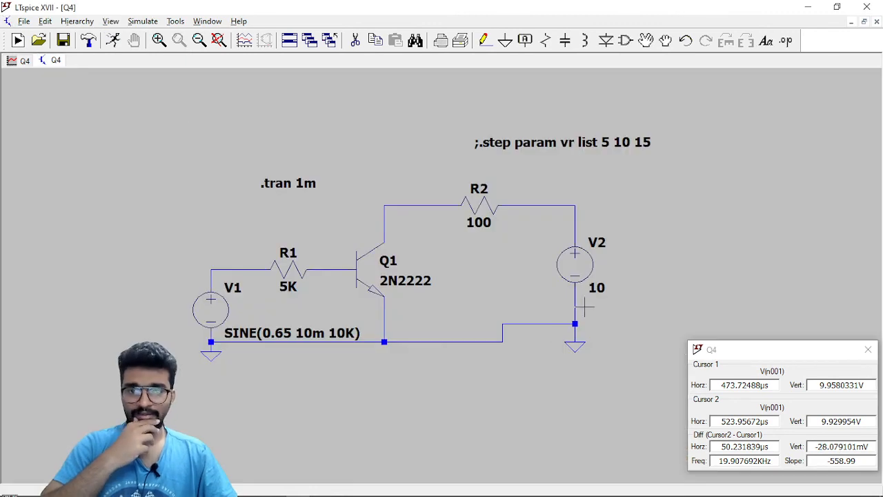